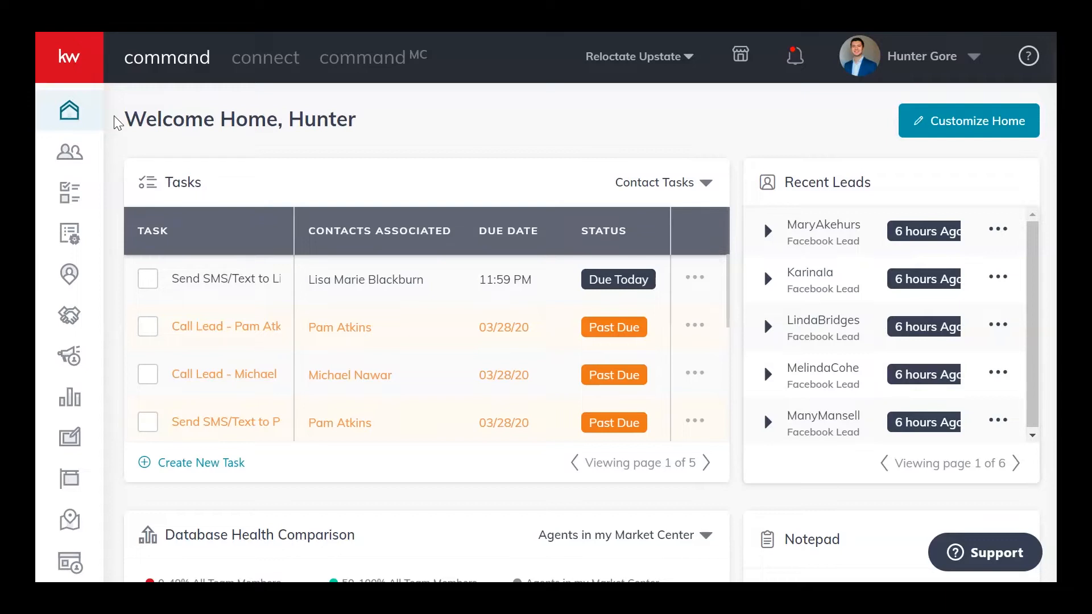
Open the Tasks page and look over the contact tasks to do for today.
left_click(90, 197)
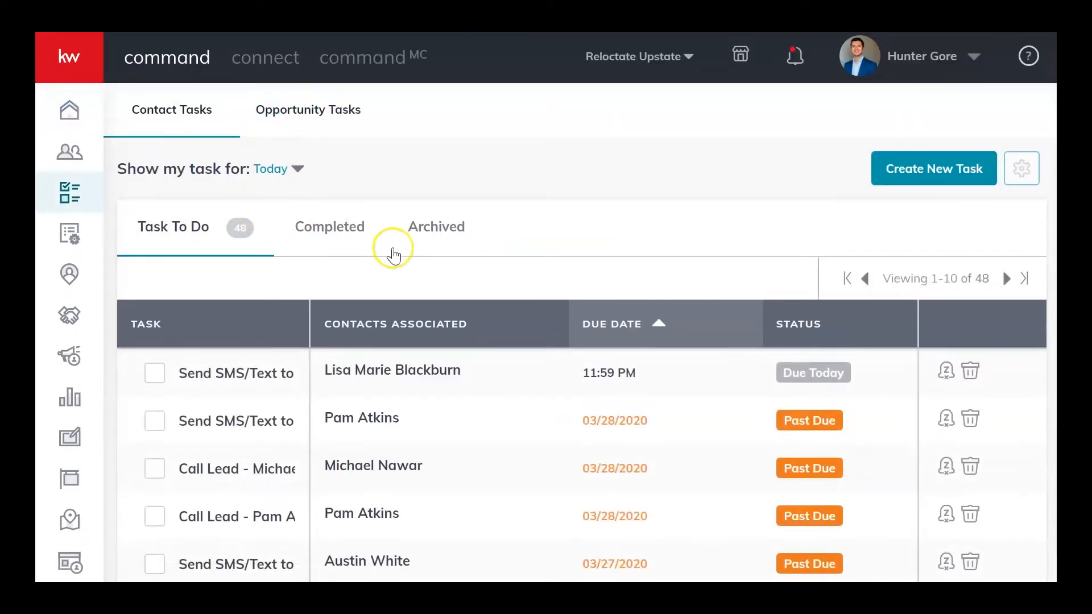
scroll(406, 319, "down", 2)
scroll(402, 312, "up", 2)
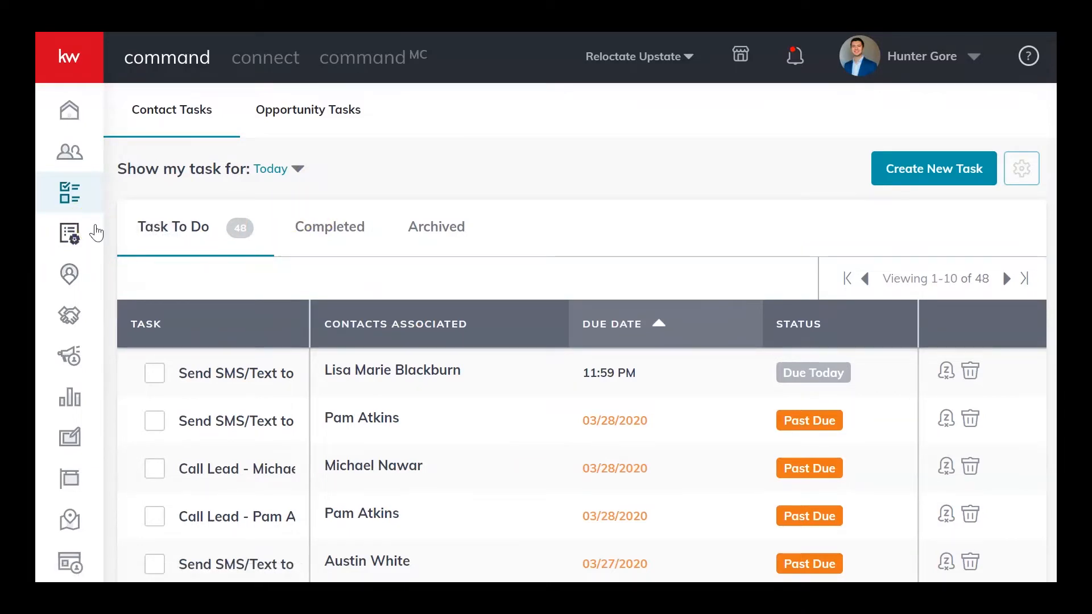
Open the Facebook Lead Follow Up plan from My SmartPlans and look through its sequence of actions.
left_click(95, 231)
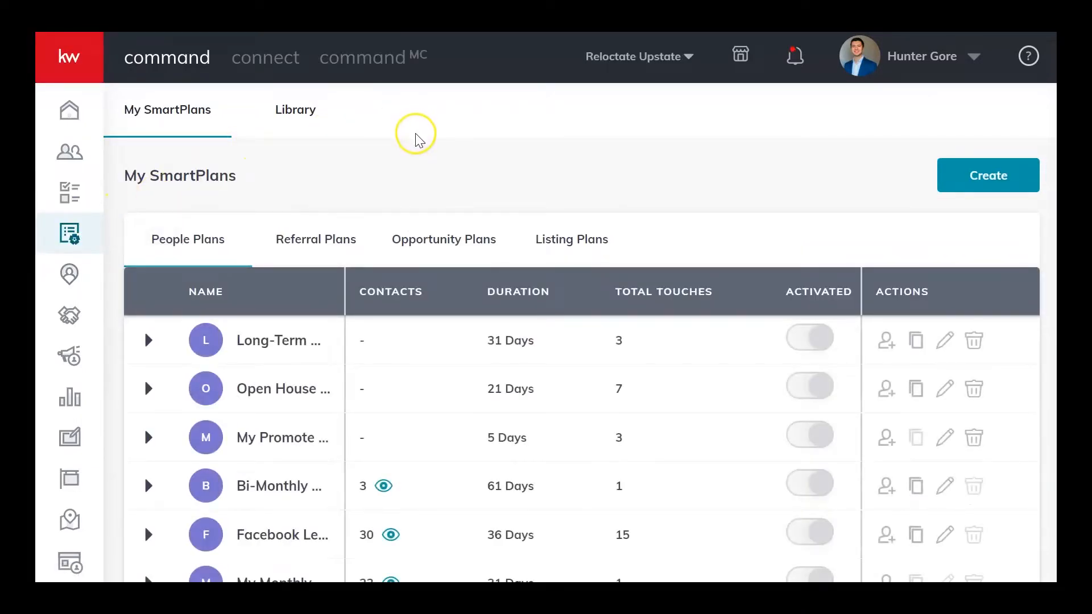
scroll(417, 139, "down", 2)
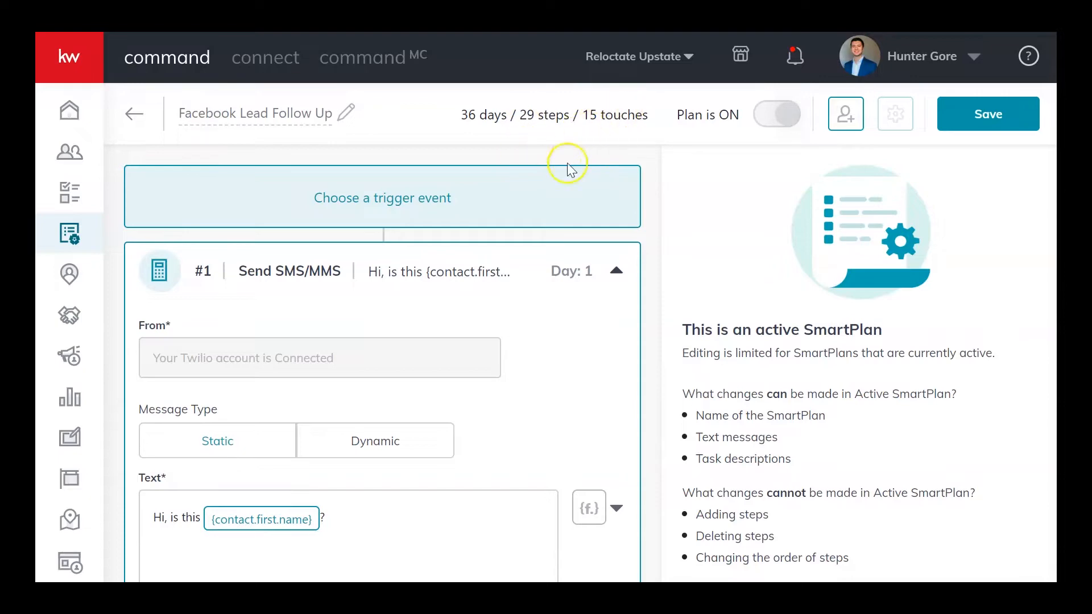
scroll(738, 253, "down", 6)
scroll(736, 260, "down", 20)
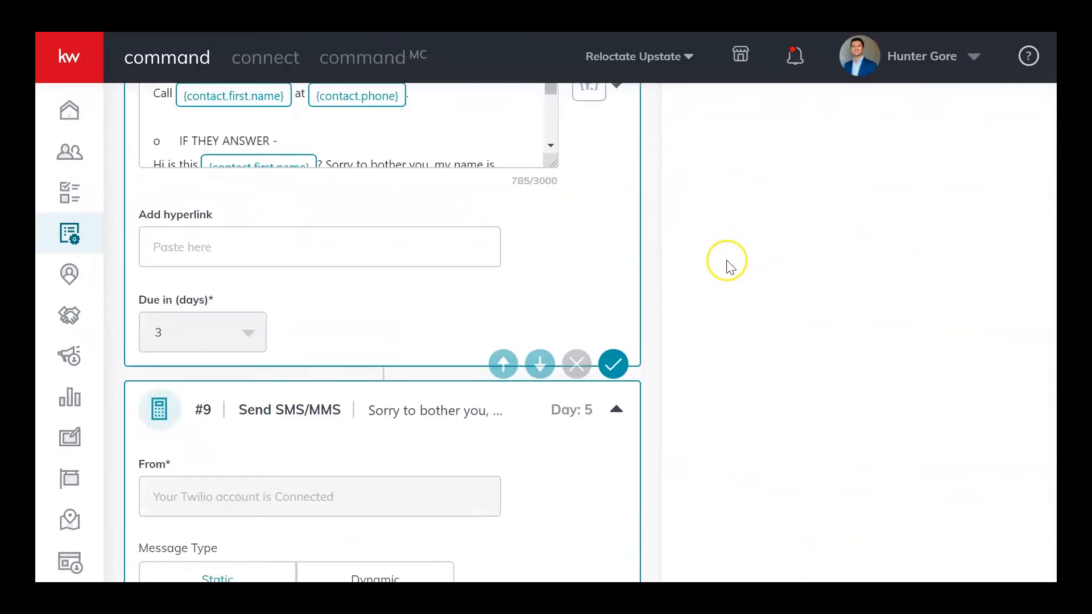
scroll(728, 264, "down", 6)
scroll(716, 302, "up", 20)
scroll(682, 358, "up", 15)
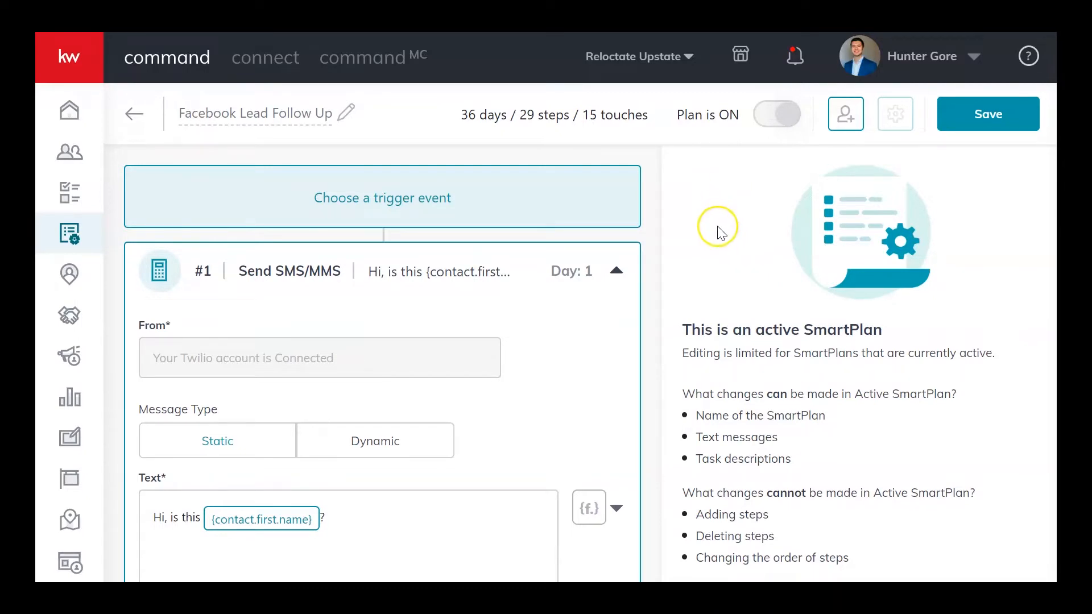
Review which changes can and cannot be made in the active SmartPlan, including the duplication note.
scroll(735, 398, "down", 1)
scroll(735, 398, "down", 6)
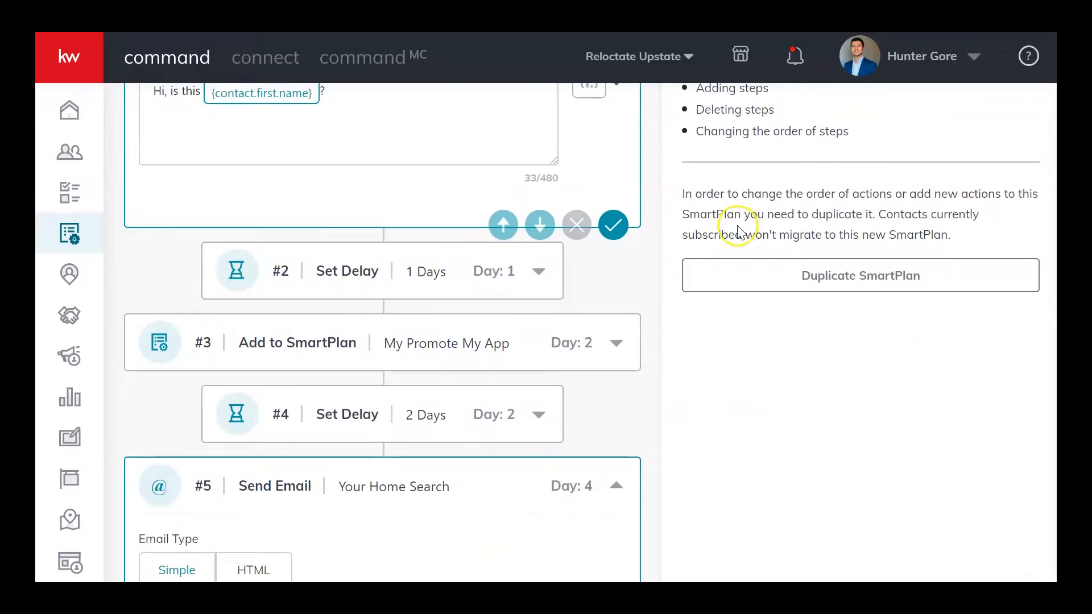
scroll(739, 239, "up", 7)
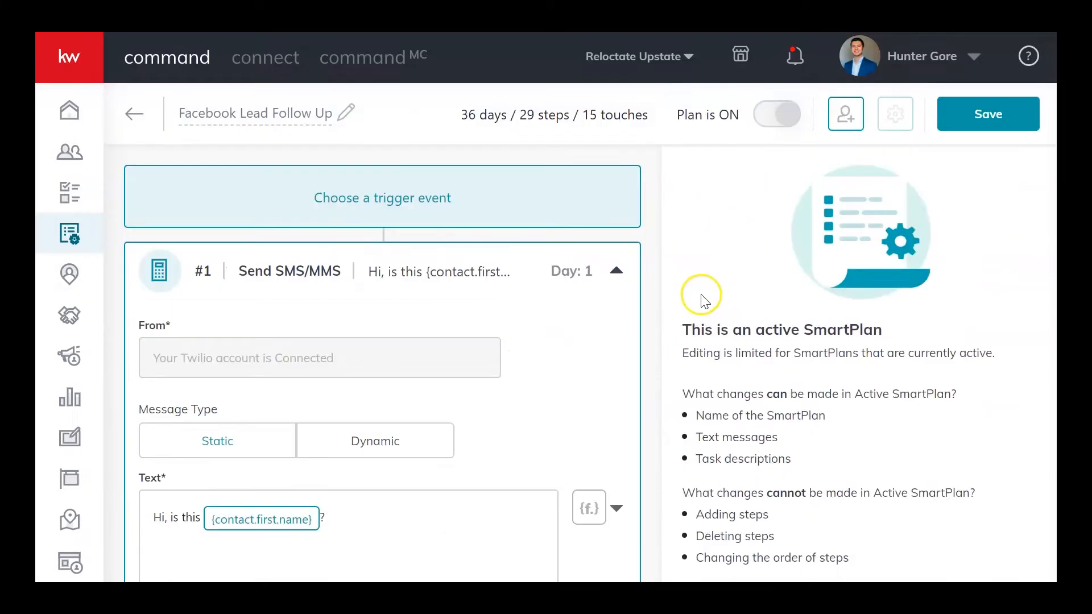
scroll(701, 276, "down", 2)
scroll(700, 276, "up", 2)
Open the home dashboard in a new browser tab and open the first recent lead's contact record.
right_click(71, 118)
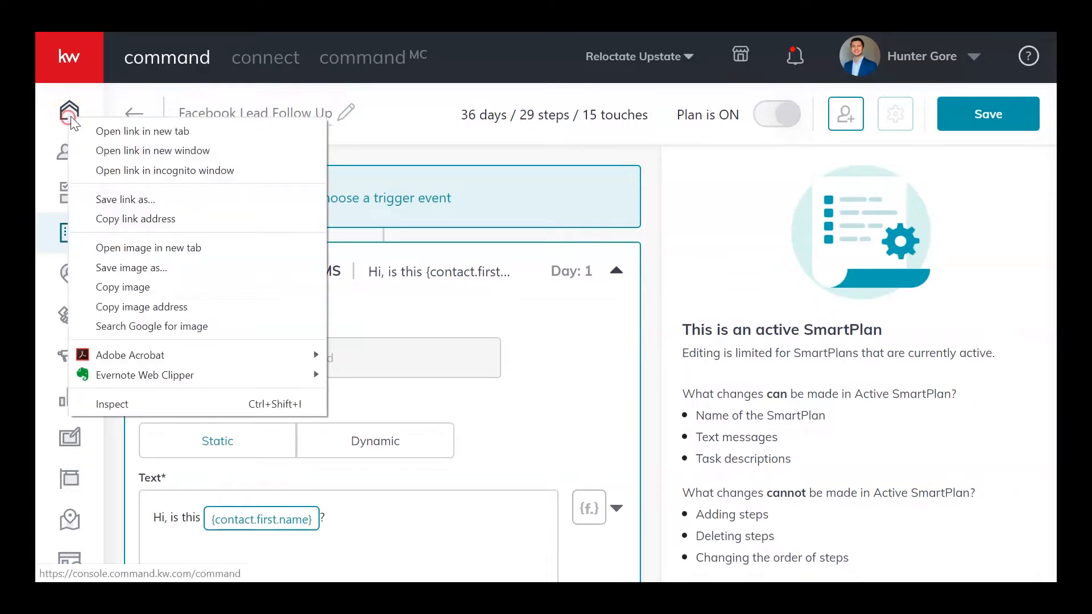
left_click(99, 134)
left_click(228, 12)
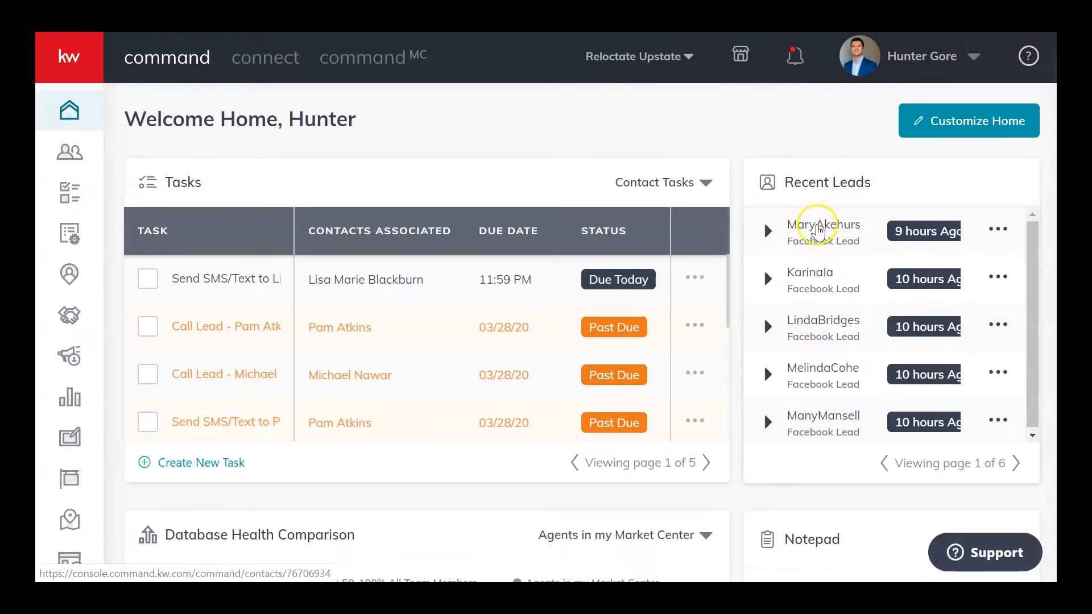
left_click(819, 223)
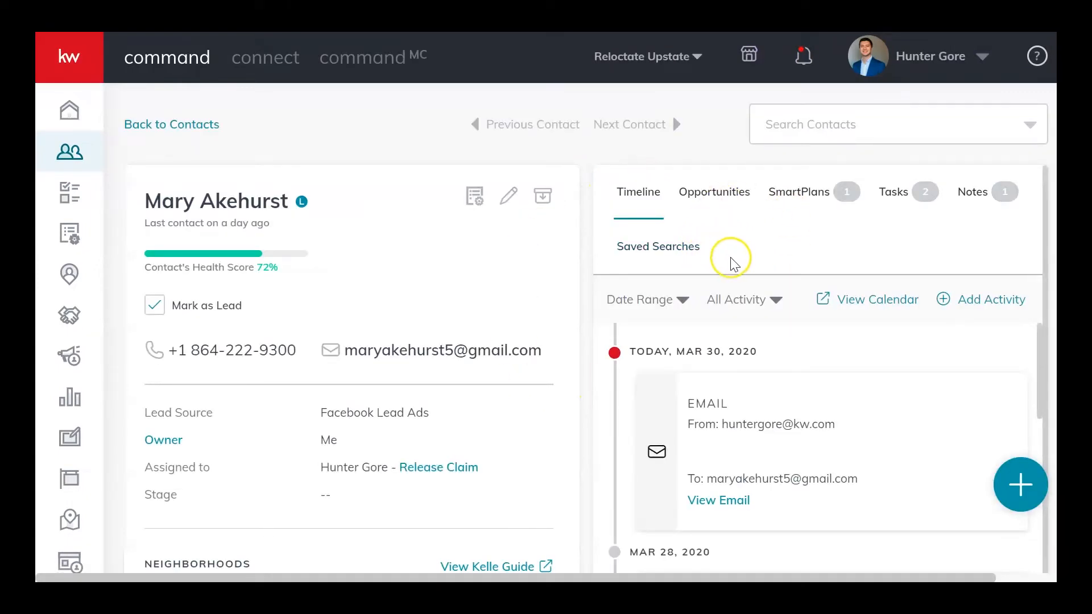
Check the SmartPlans assigned to the lead, and go back to the Facebook Lead Follow Up plan.
left_click(797, 193)
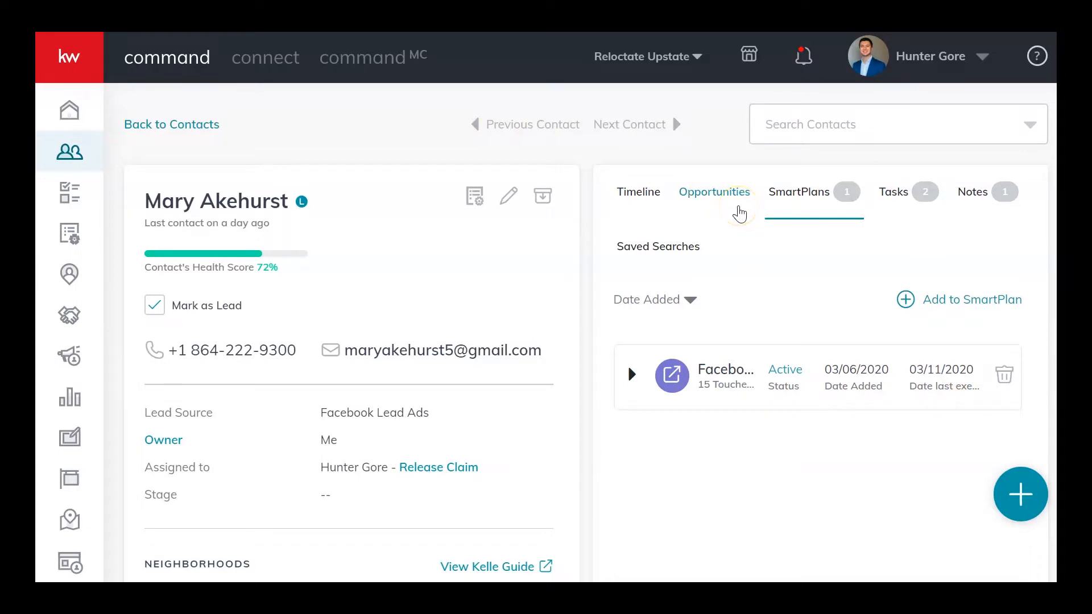
left_click(738, 211)
left_click(652, 196)
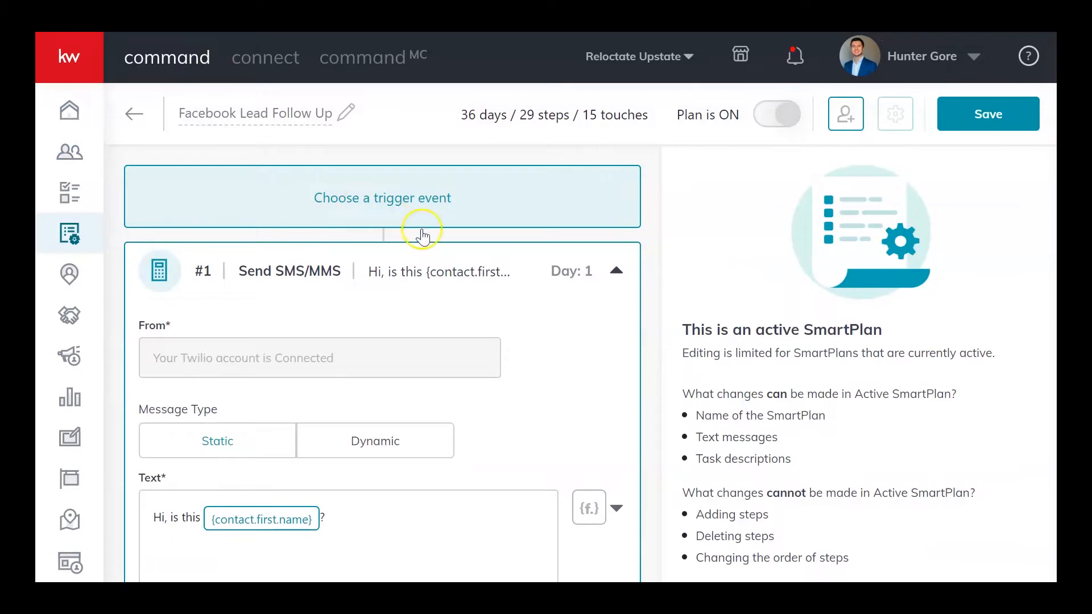
Examine the message type and text of the plan's first Send SMS/MMS action.
scroll(642, 293, "down", 2)
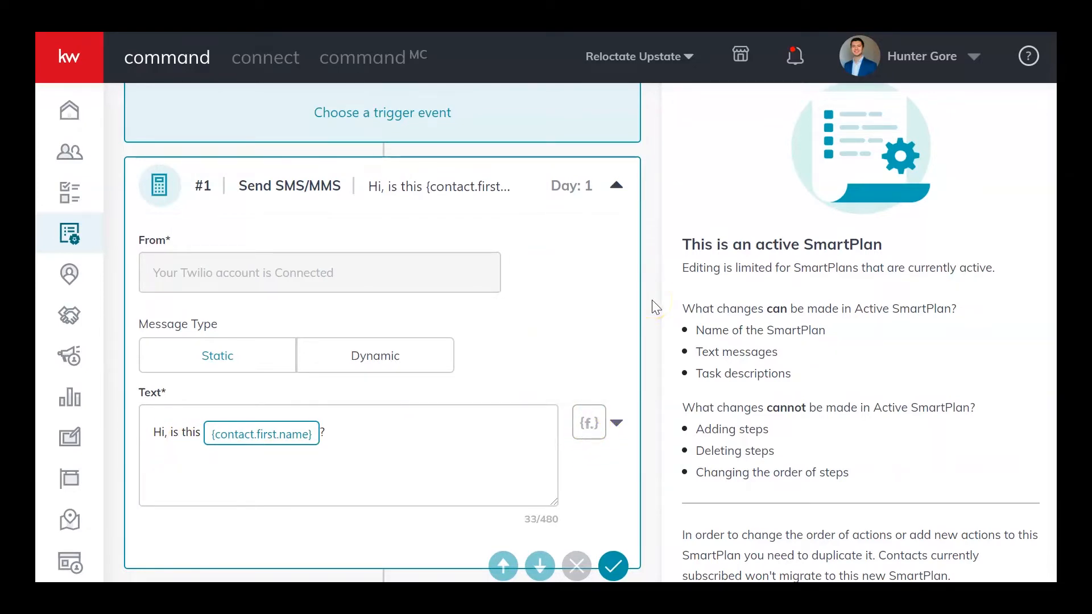
left_click(627, 298)
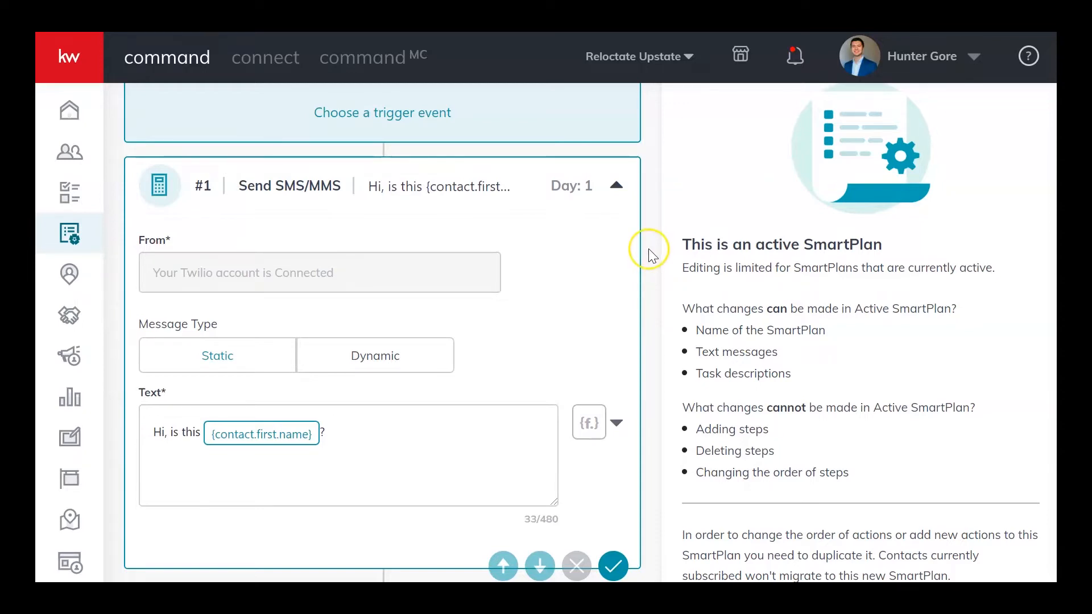
scroll(652, 255, "down", 1)
scroll(649, 250, "up", 1)
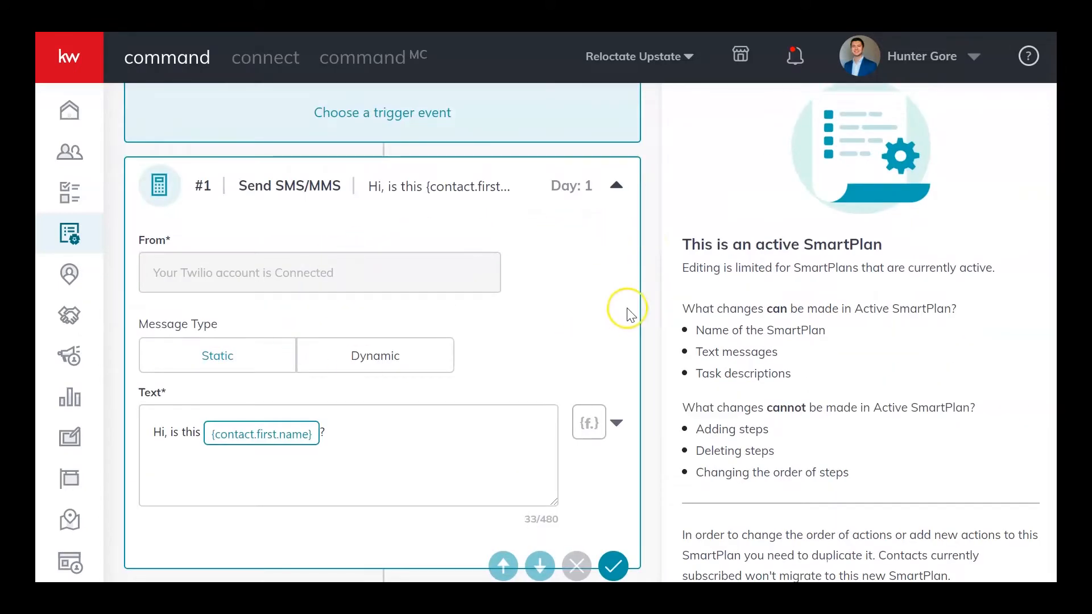
Examine how the opening text message leads into the Set Delay and Add to SmartPlan actions, #2 to #4.
scroll(644, 250, "down", 5)
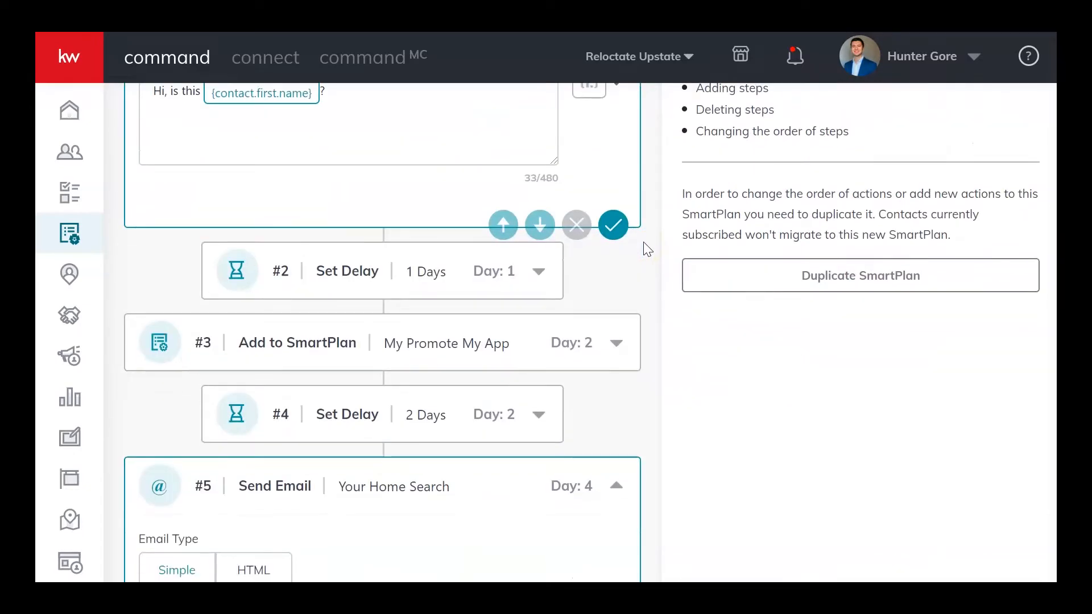
scroll(655, 244, "down", 2)
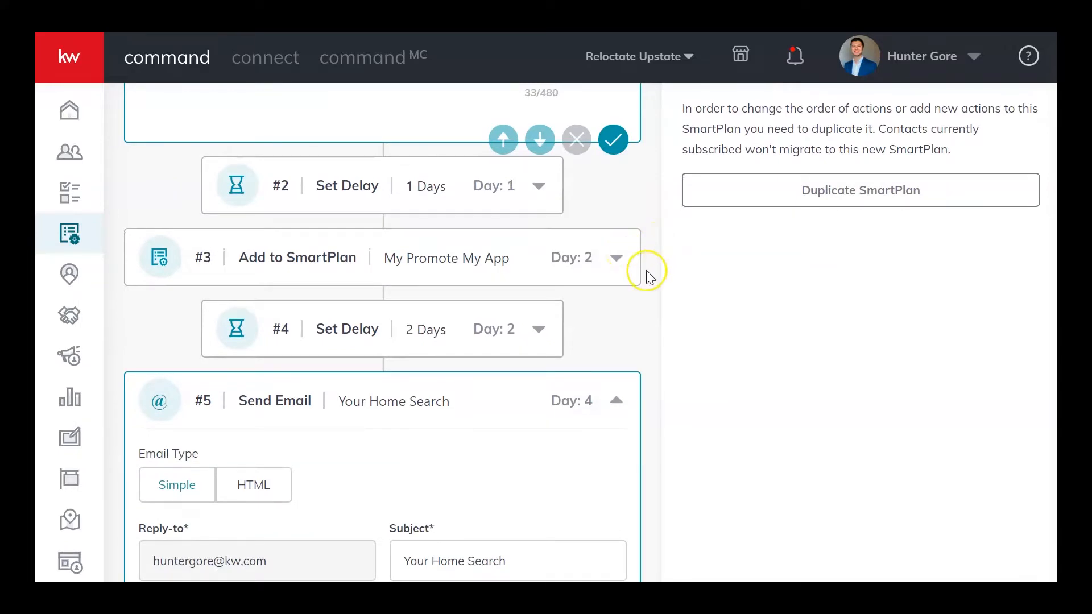
scroll(656, 265, "up", 5)
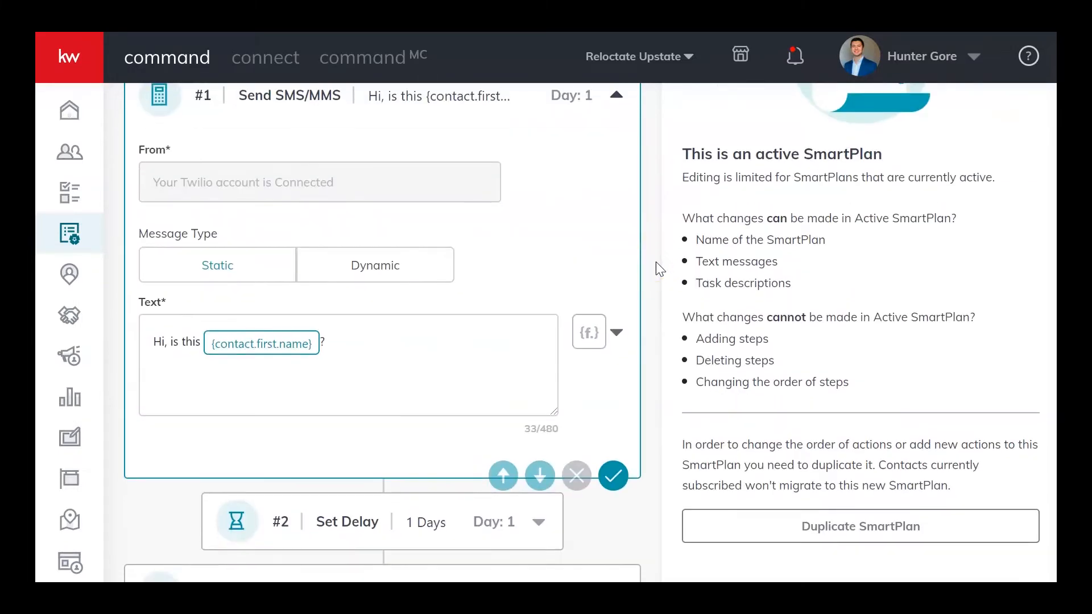
scroll(654, 272, "down", 2)
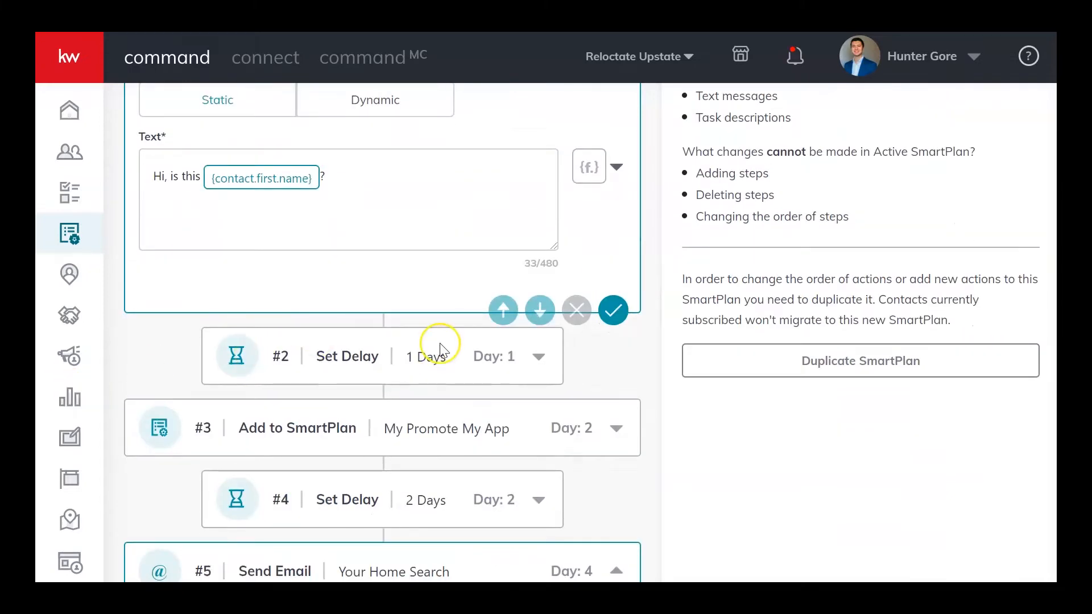
scroll(604, 378, "down", 3)
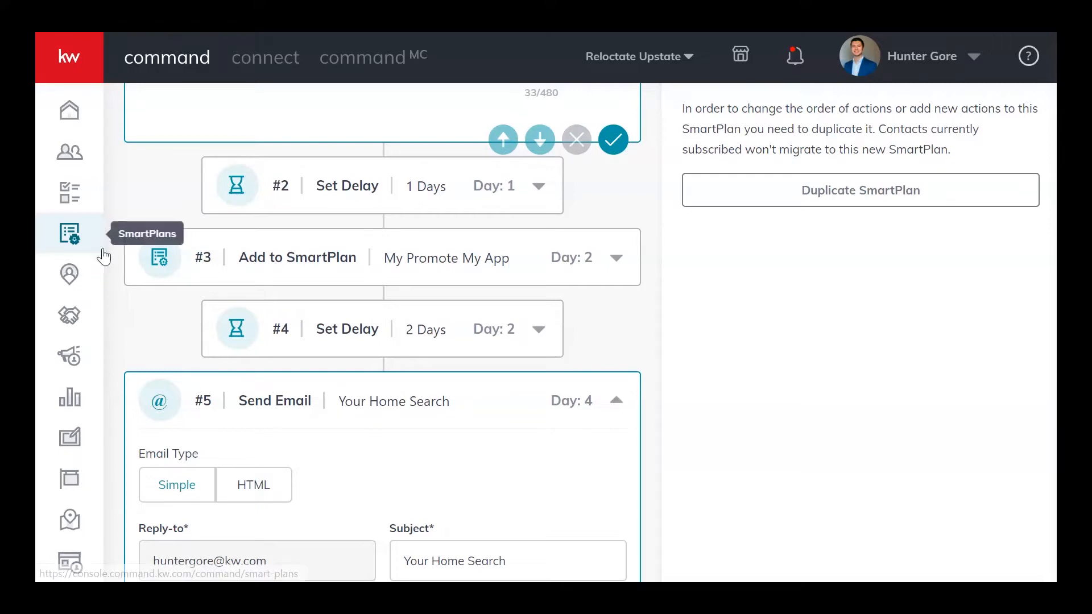
left_click(132, 256)
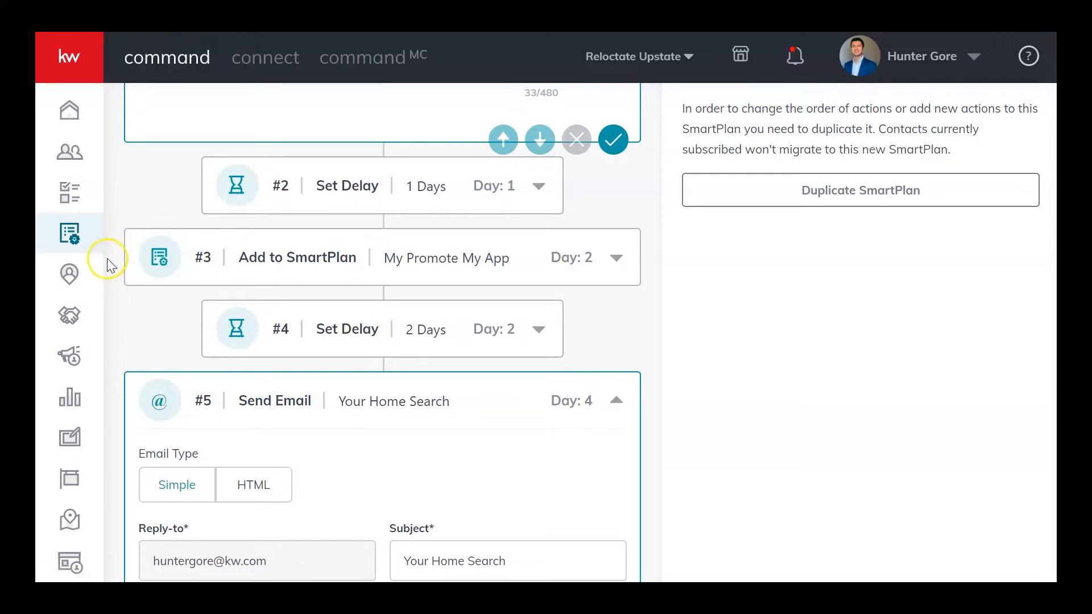
scroll(684, 285, "up", 5)
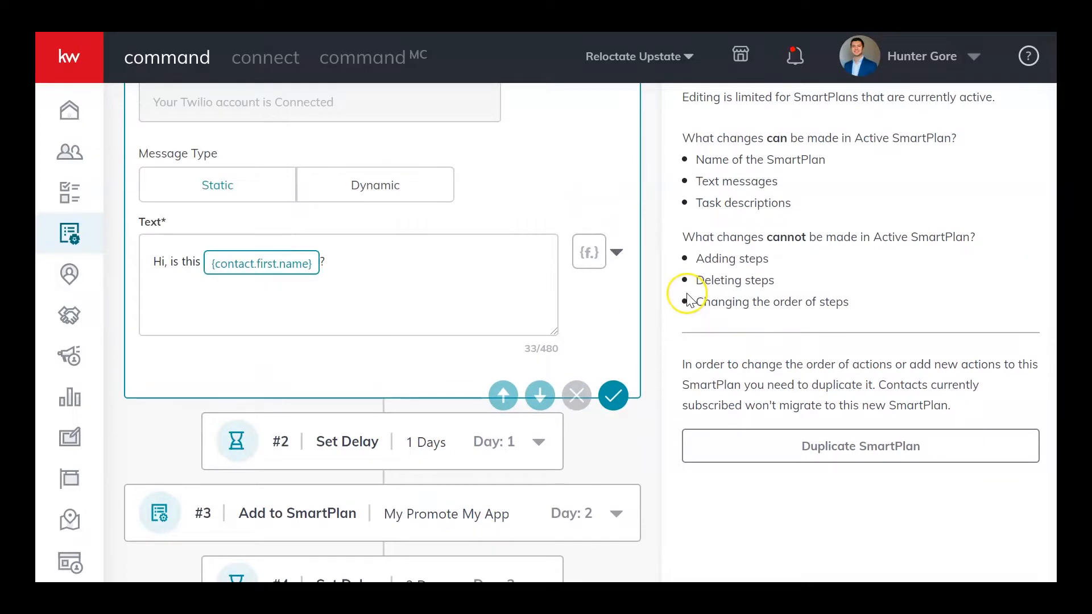
scroll(680, 309, "down", 3)
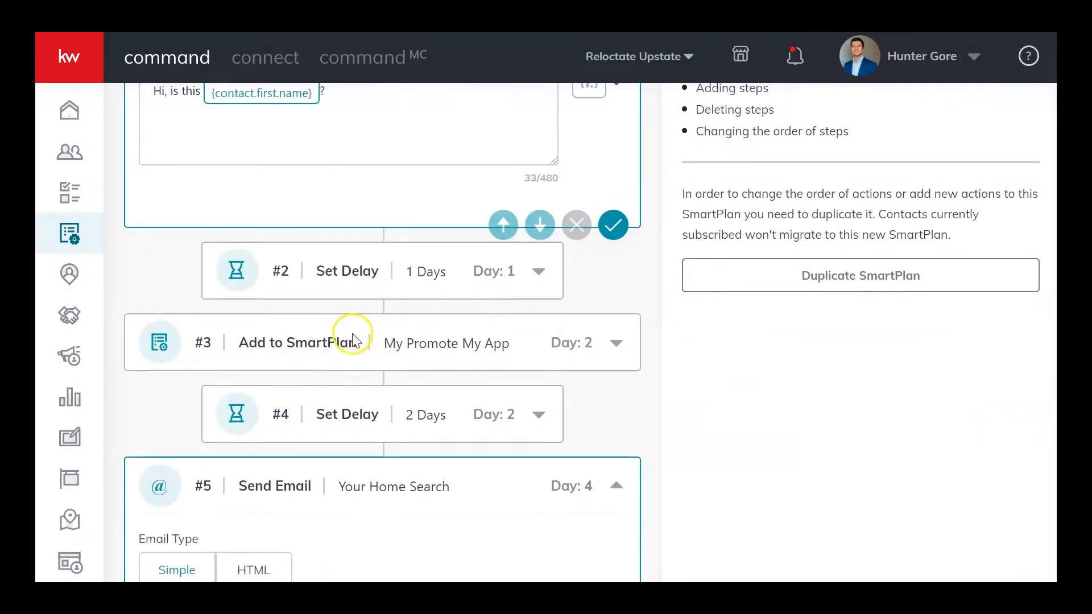
scroll(438, 271, "up", 3)
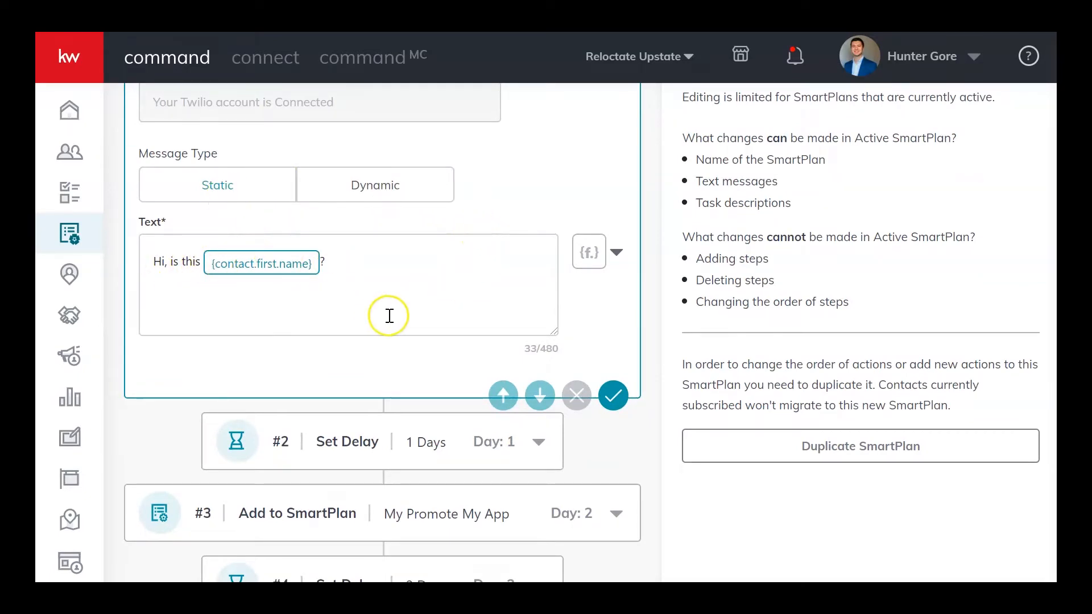
scroll(390, 312, "down", 3)
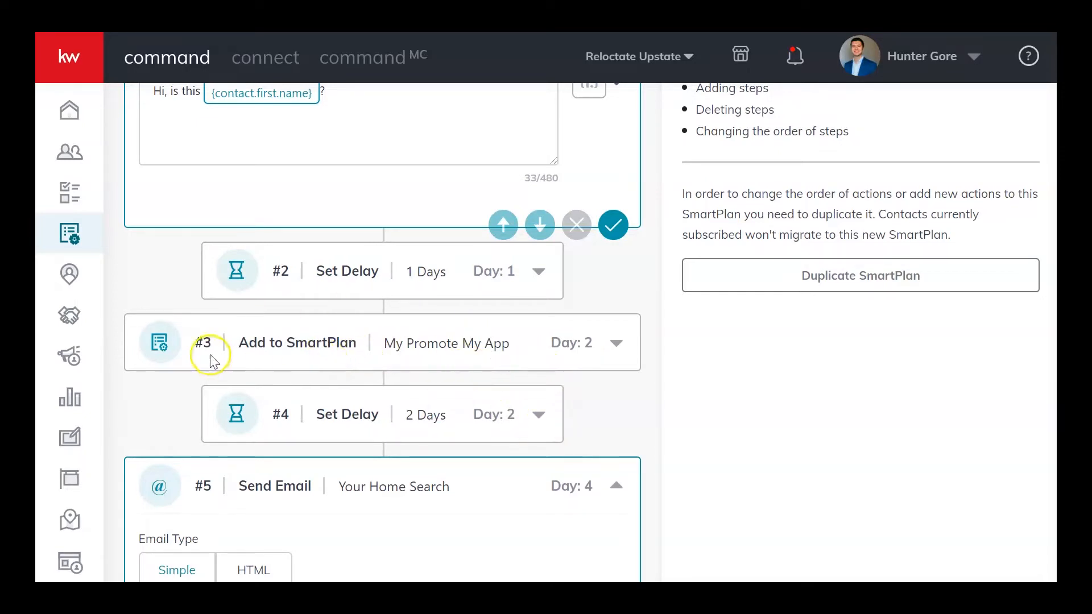
Examine the Your Home Search email in action #5 and the follow-up actions around it.
scroll(388, 341, "down", 5)
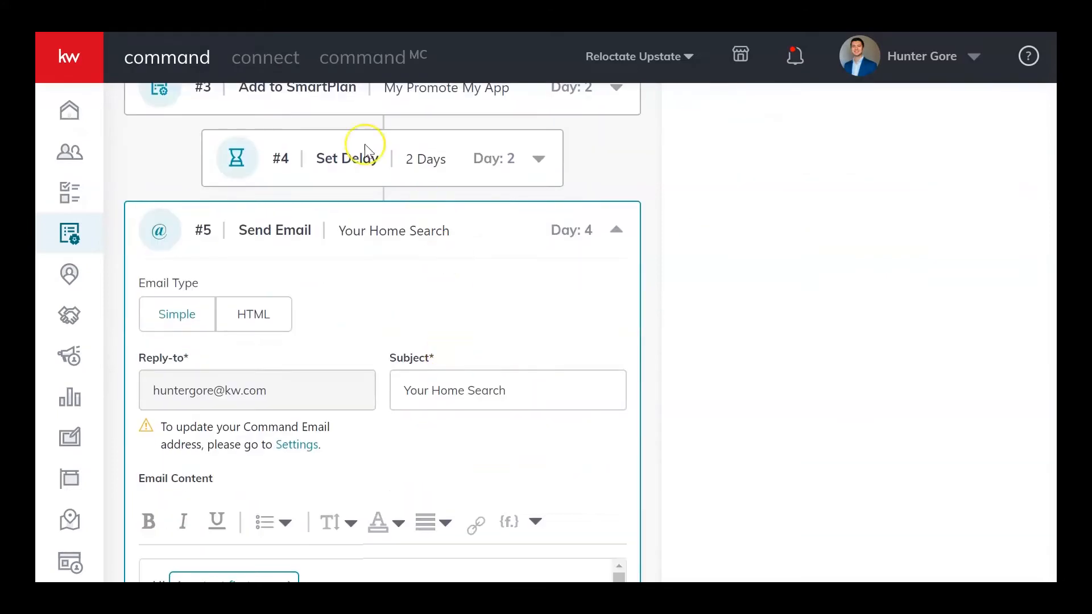
scroll(427, 207, "up", 2)
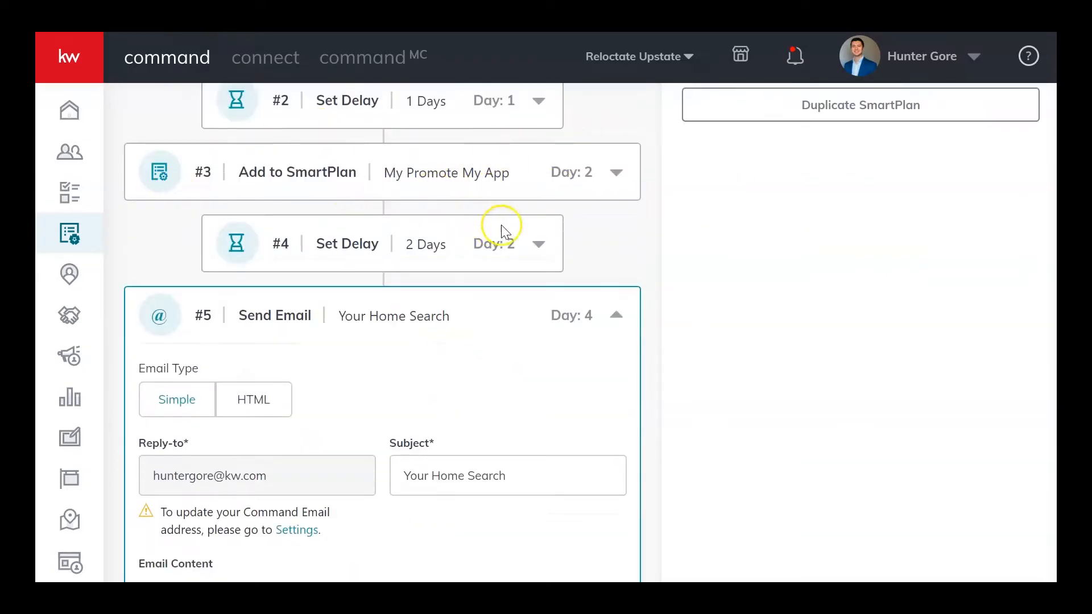
scroll(351, 226, "down", 10)
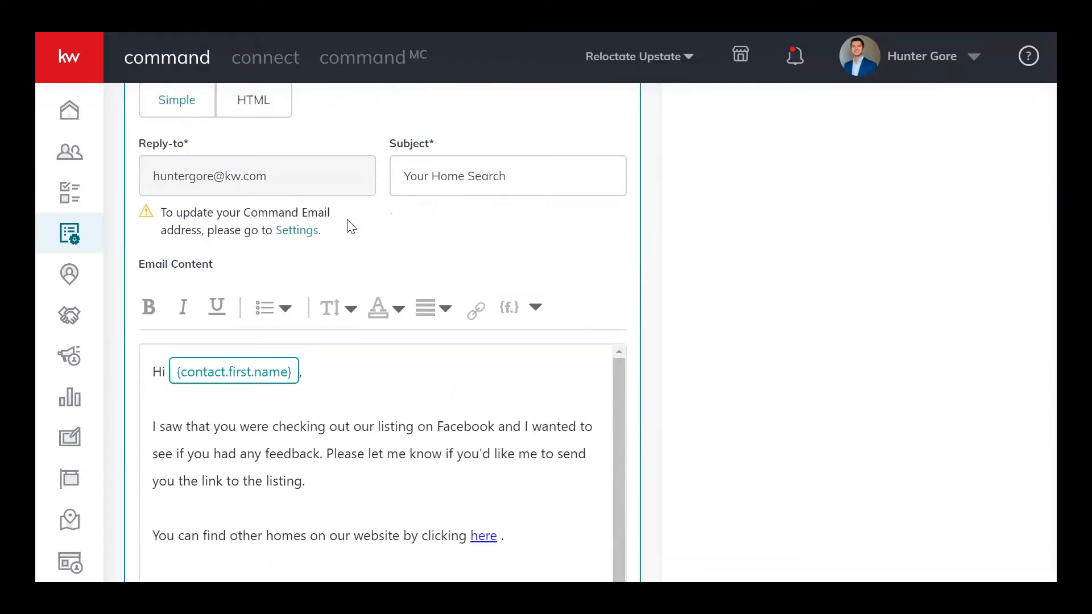
scroll(370, 341, "down", 10)
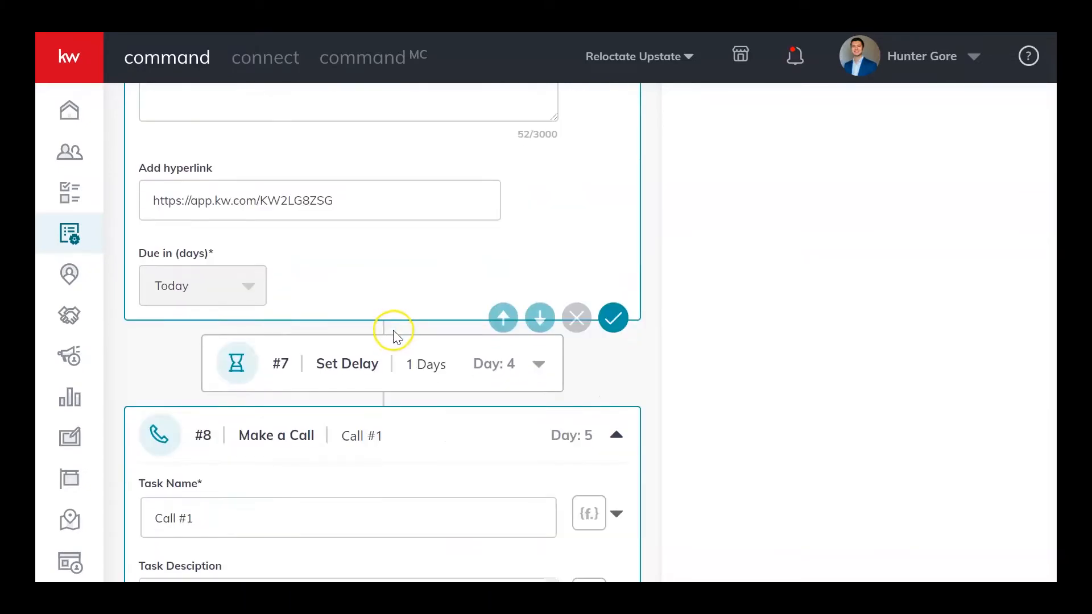
scroll(396, 336, "up", 15)
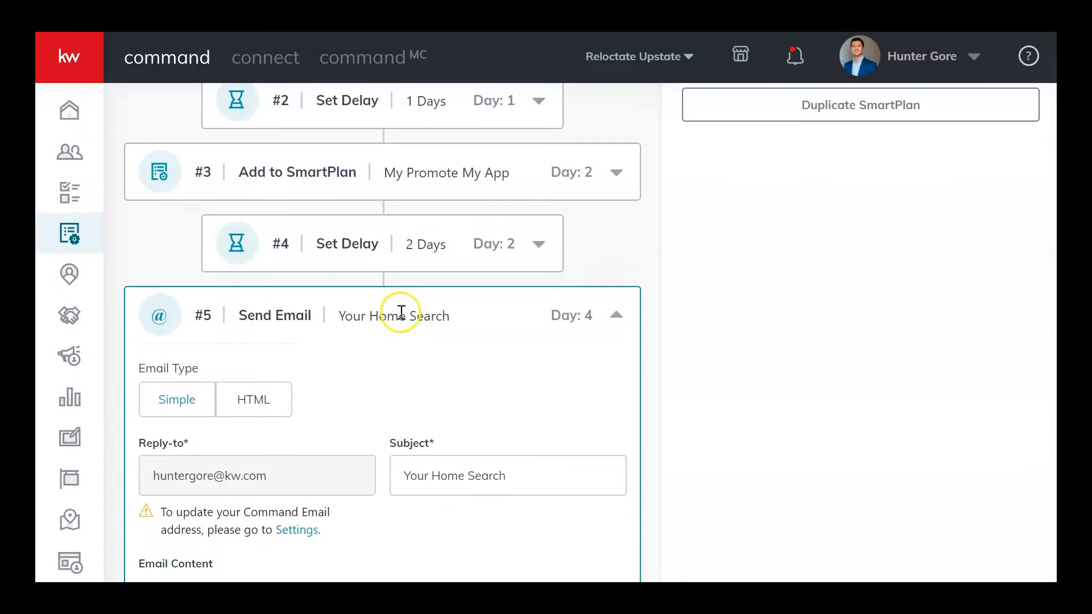
scroll(401, 311, "up", 3)
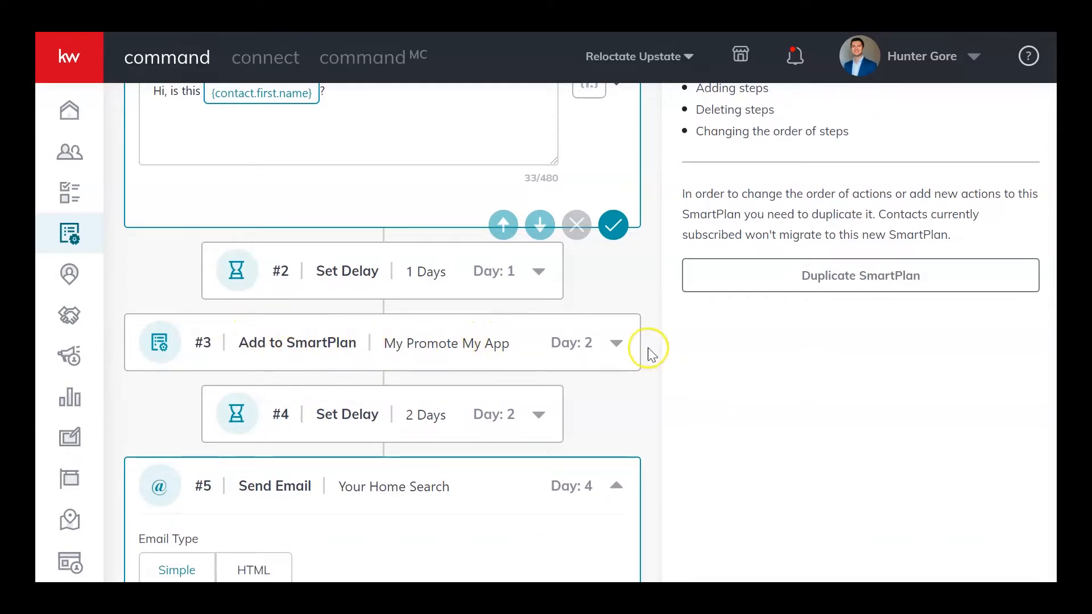
scroll(519, 355, "down", 5)
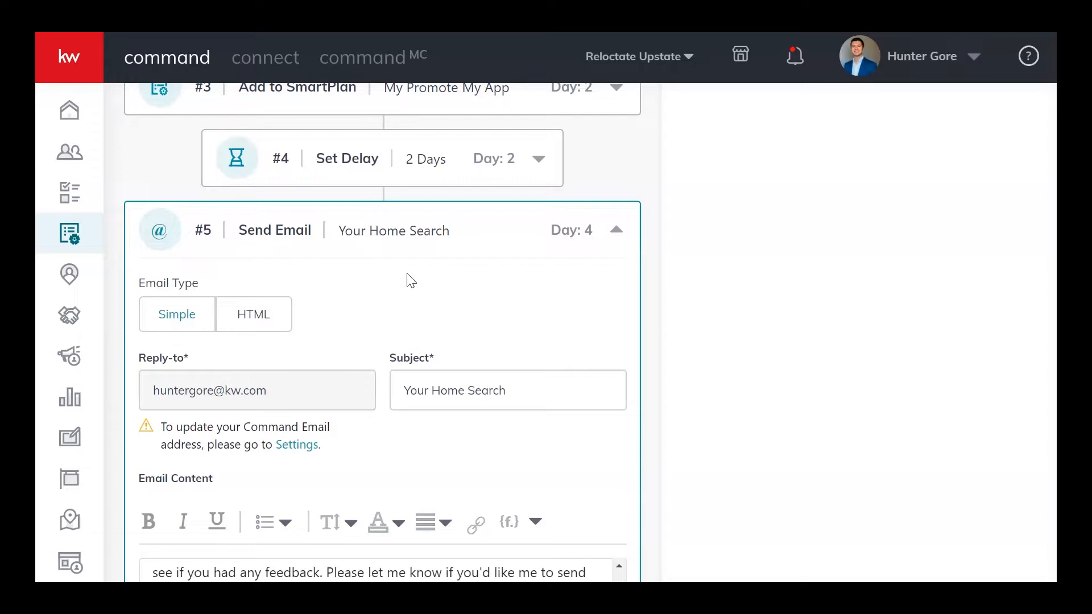
scroll(412, 281, "up", 3)
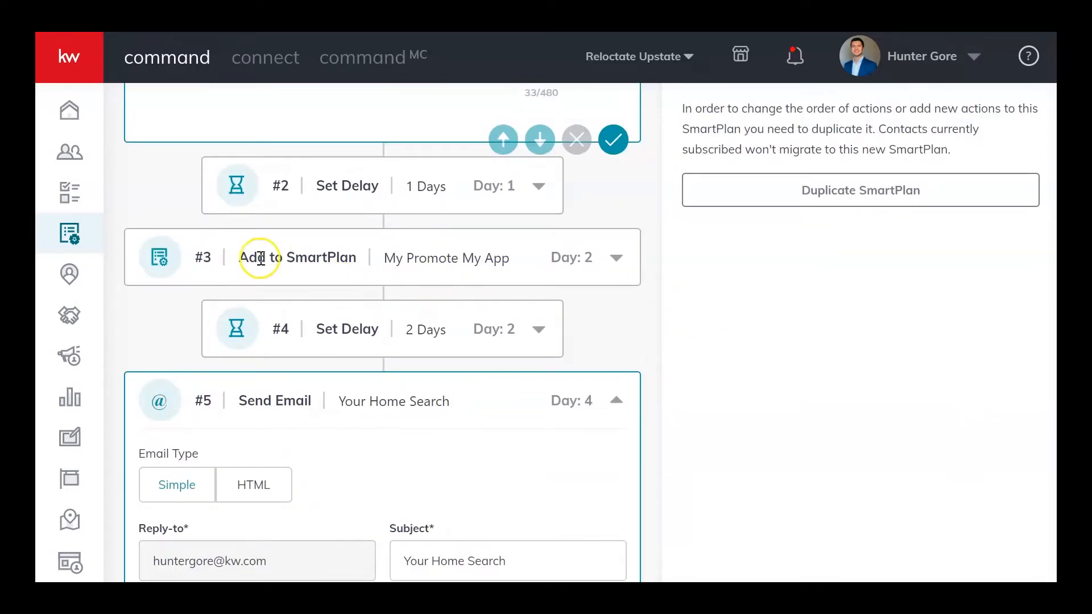
scroll(604, 251, "down", 7)
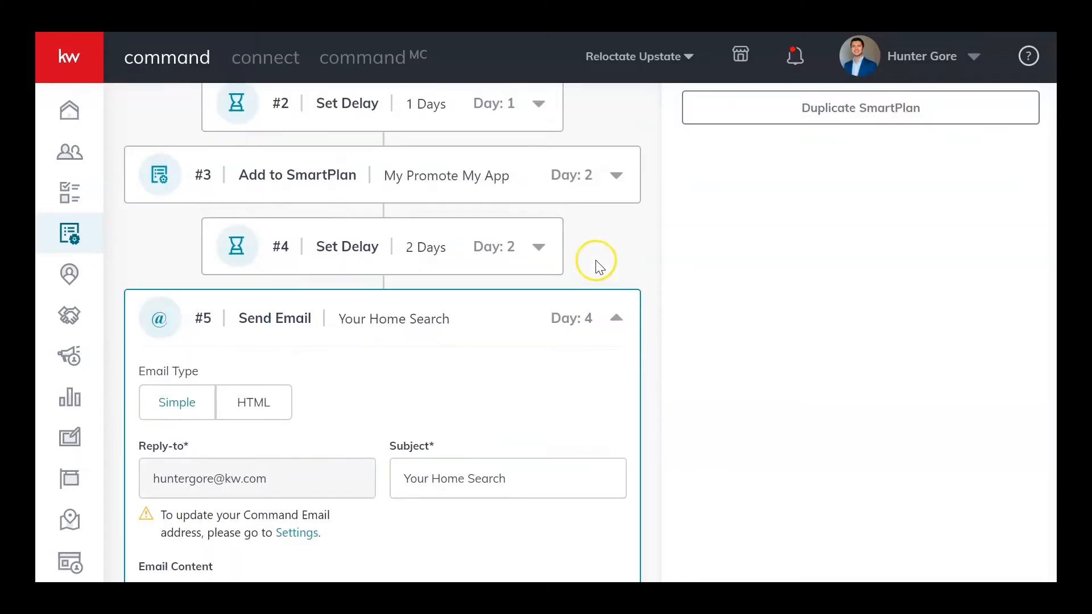
Examine the email type, reply-to and subject of the Your Home Search email, along with the delay set before it.
scroll(596, 266, "up", 3)
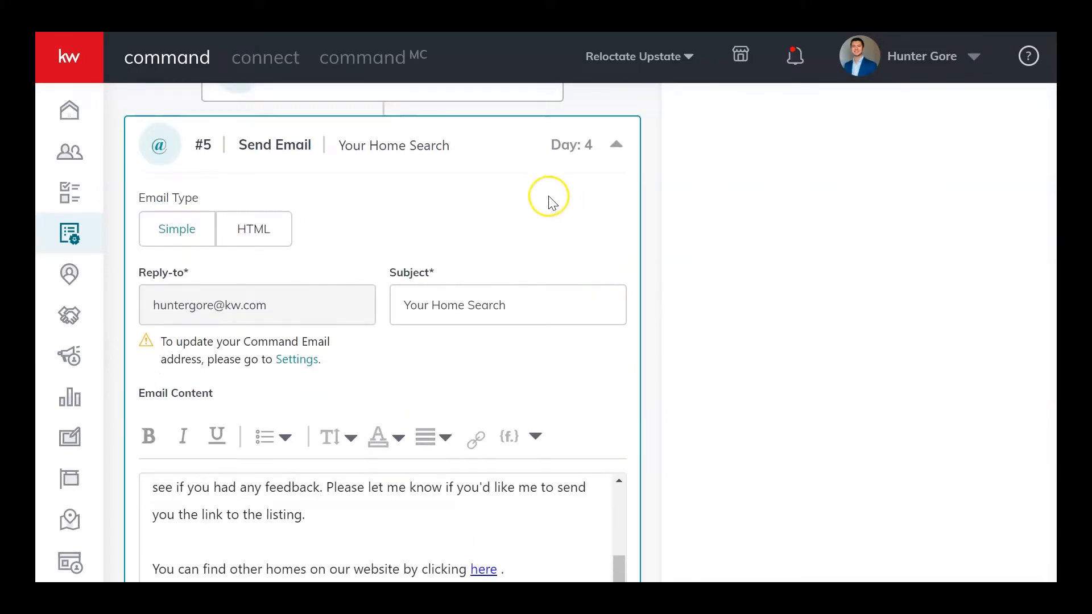
scroll(284, 213, "up", 3)
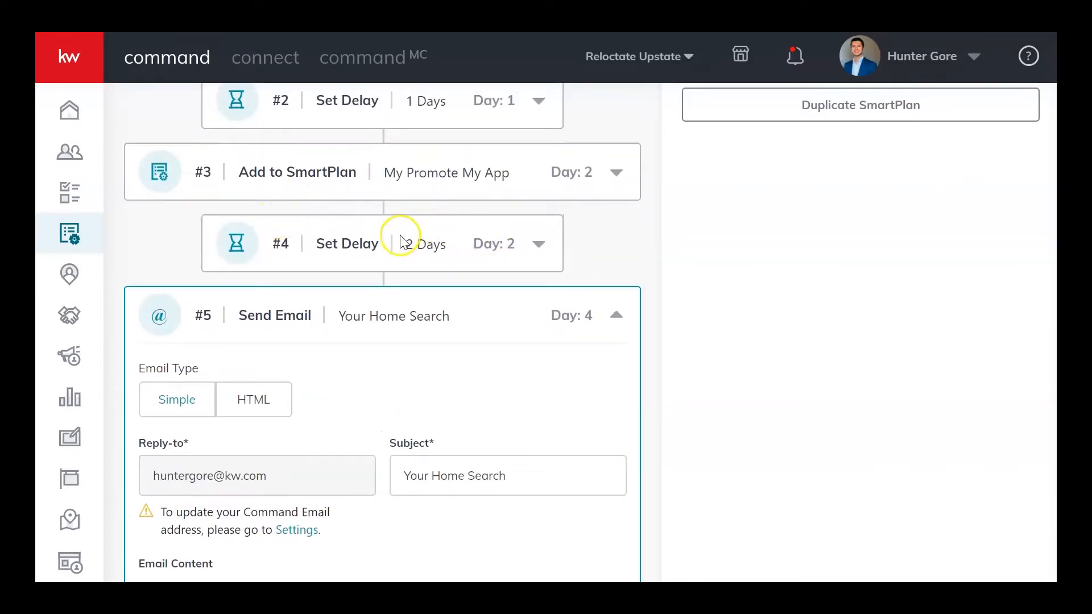
scroll(449, 363, "down", 3)
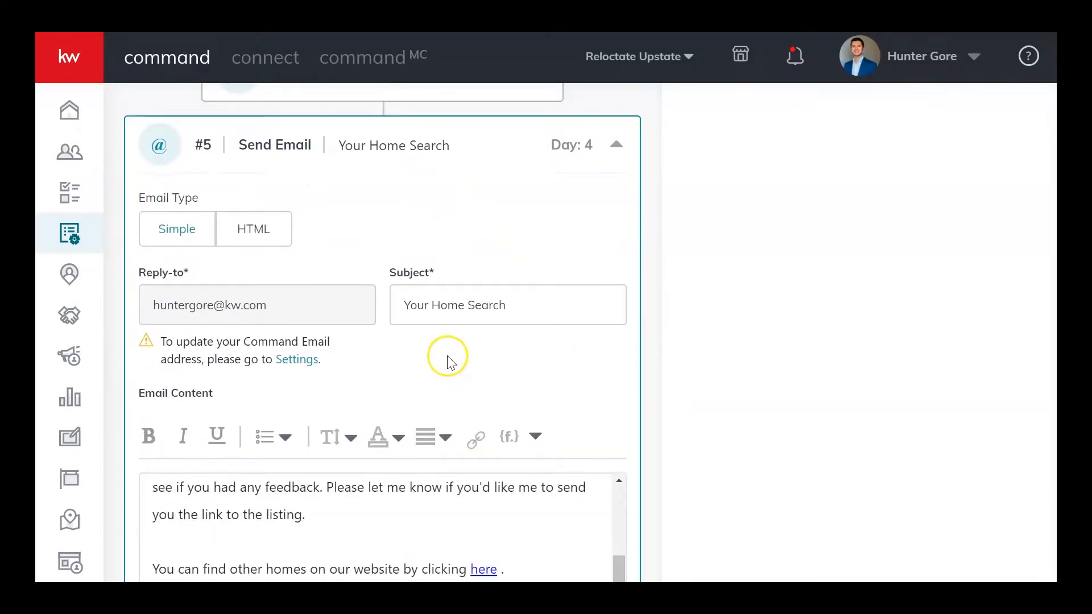
scroll(449, 364, "down", 2)
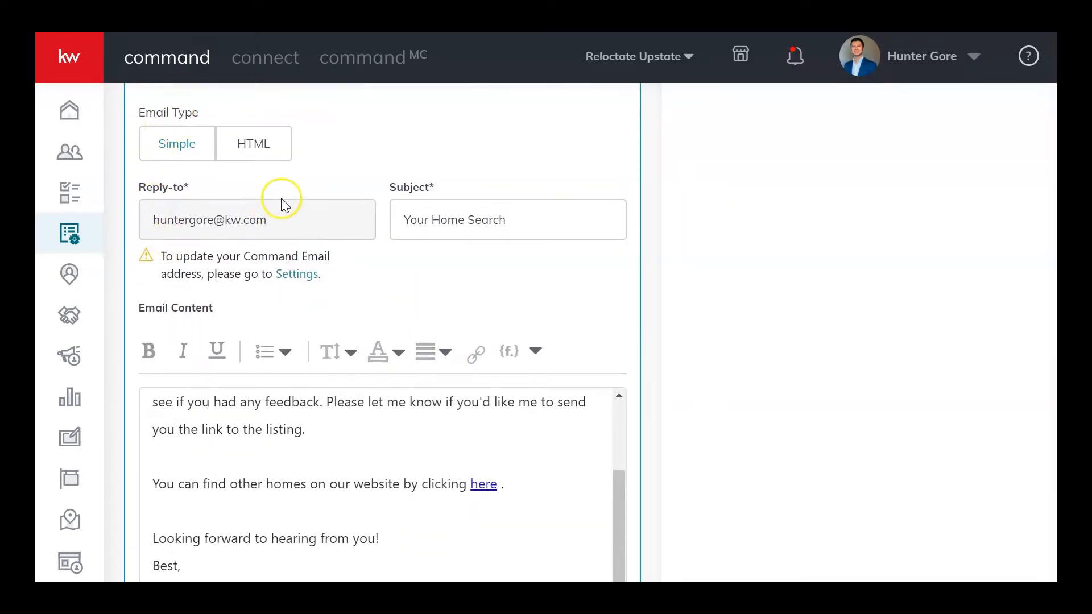
scroll(280, 200, "up", 2)
scroll(251, 192, "down", 1)
scroll(245, 189, "up", 1)
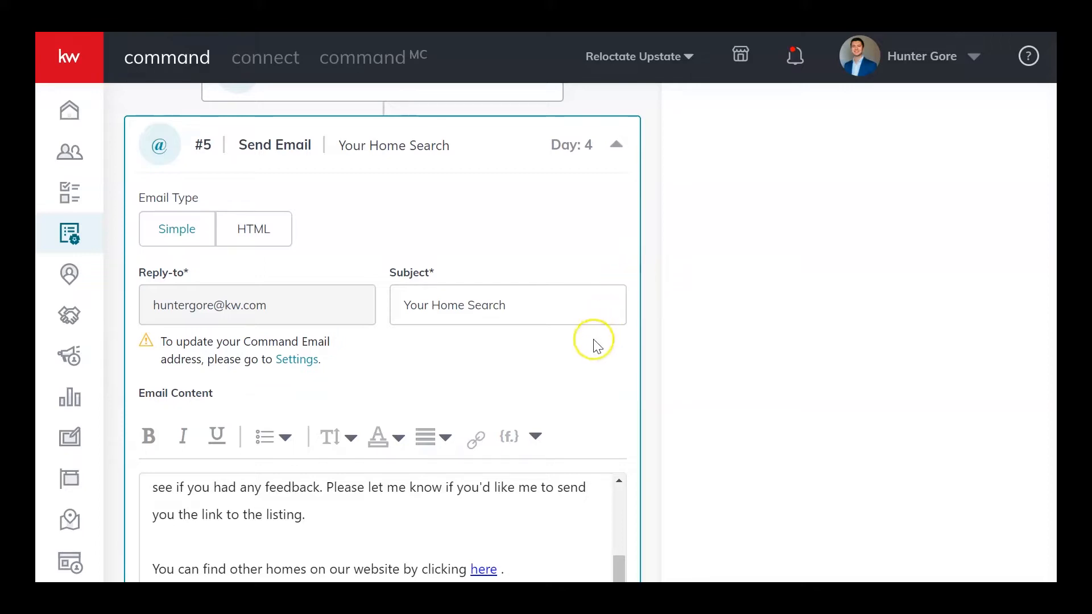
middle_click(671, 347)
left_click(667, 360)
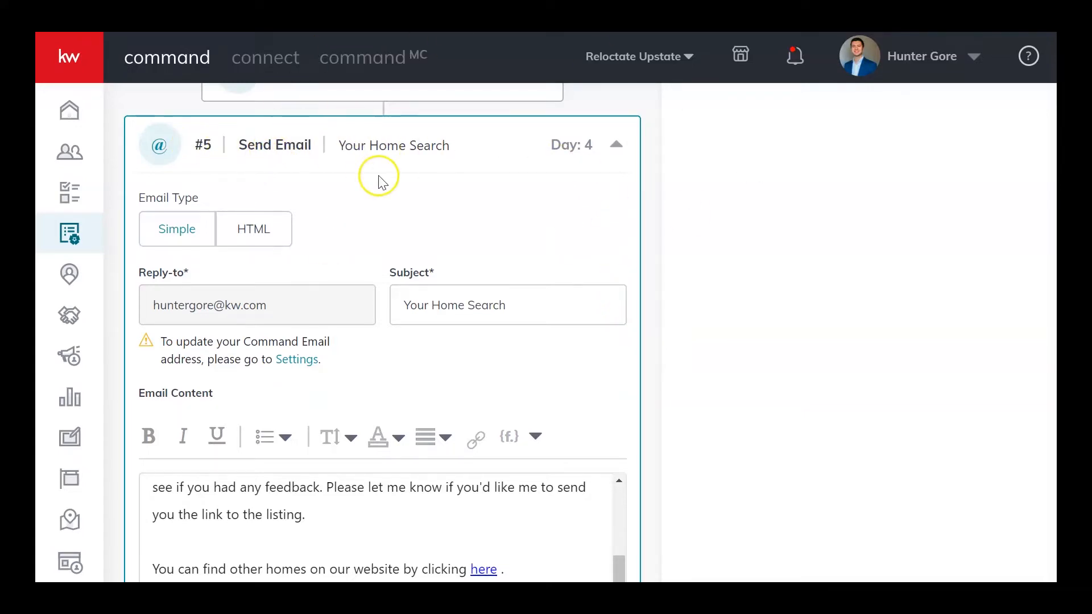
Read the Your Home Search email's content, from the contact first-name greeting to the website link and signature.
scroll(407, 194, "down", 2)
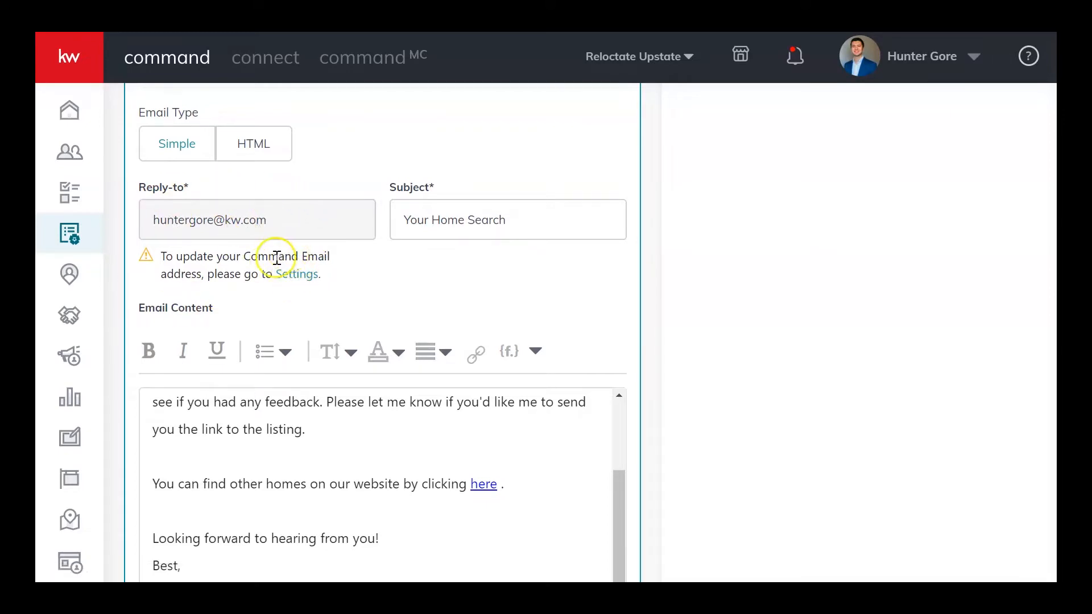
scroll(420, 269, "down", 2)
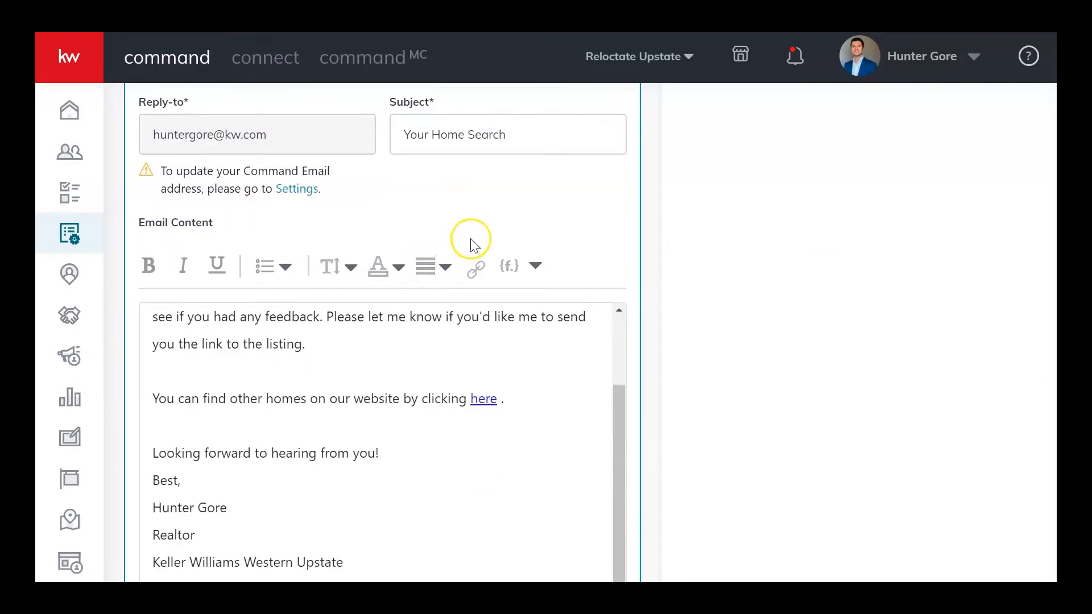
scroll(416, 343, "down", 4)
scroll(495, 416, "up", 4)
scroll(495, 416, "up", 6)
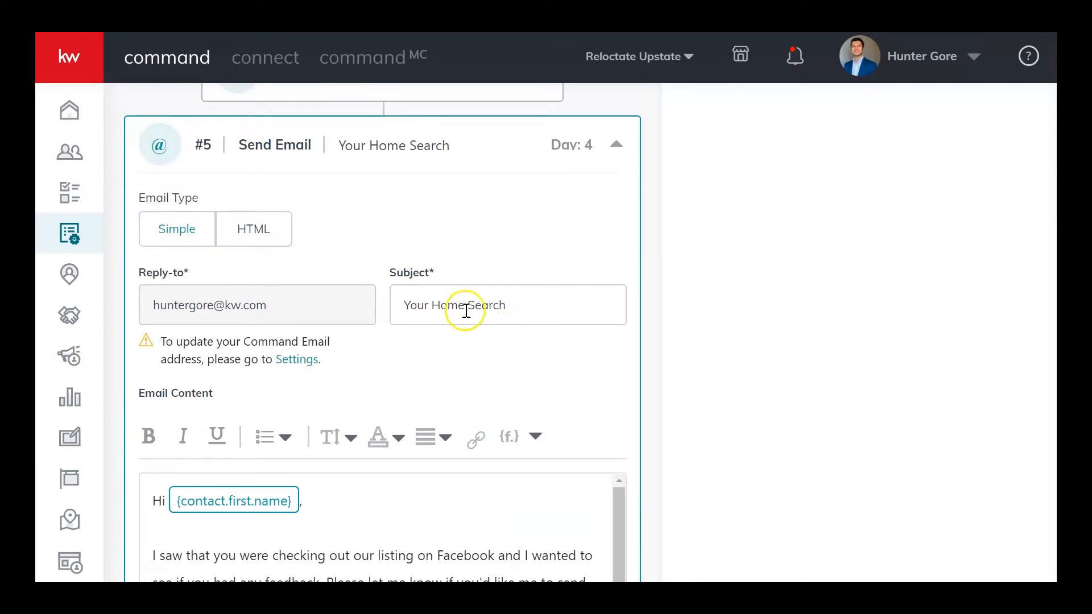
scroll(626, 367, "down", 4)
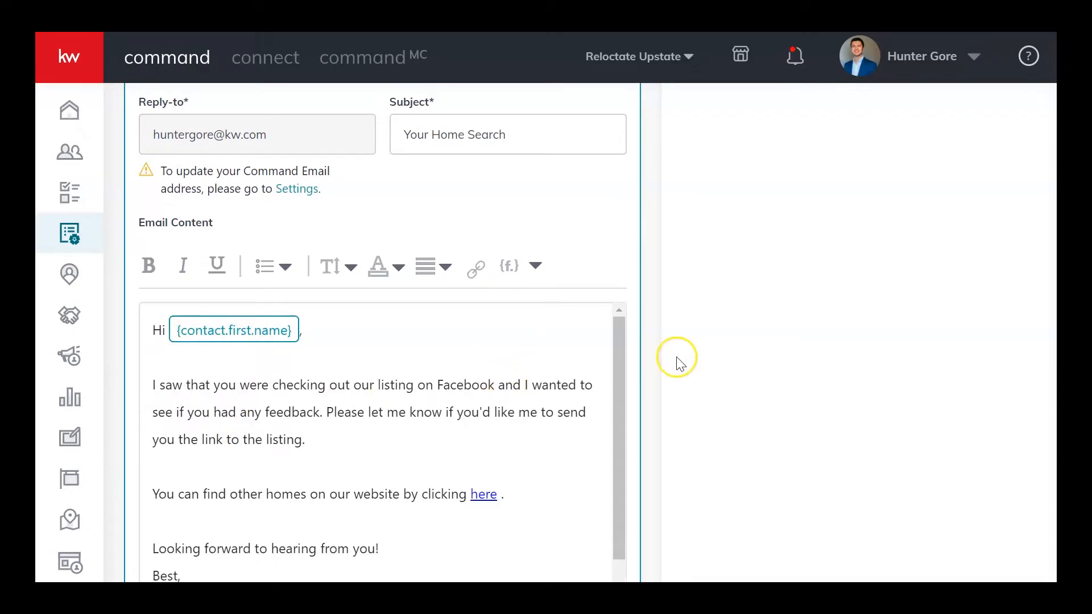
scroll(677, 362, "down", 2)
scroll(681, 364, "down", 1)
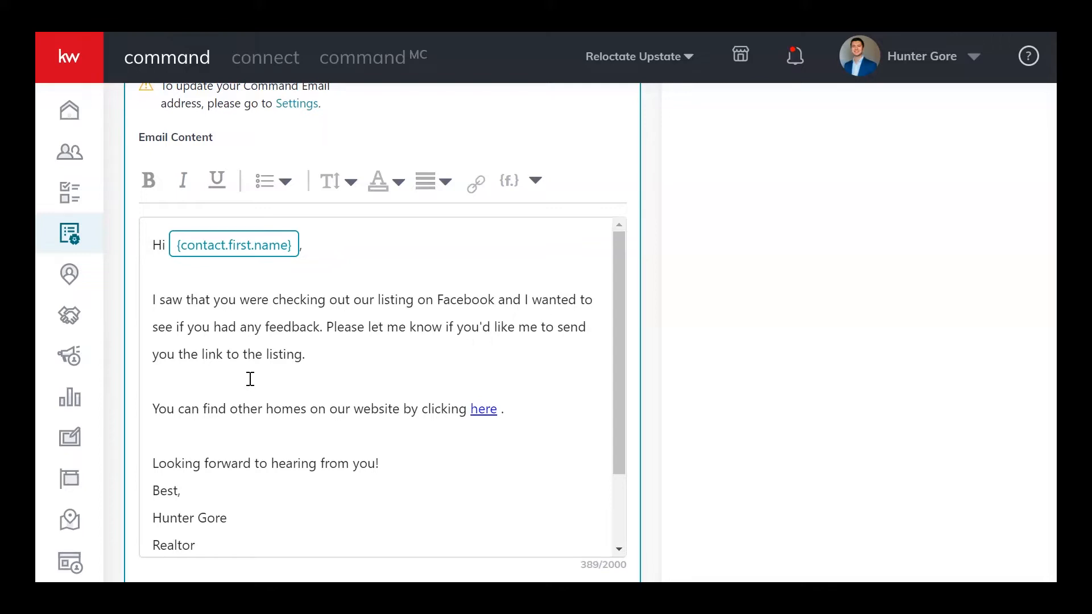
Compare the opening text message with the Your Home Search email body, and check the email's website link and signature block.
scroll(580, 288, "up", 12)
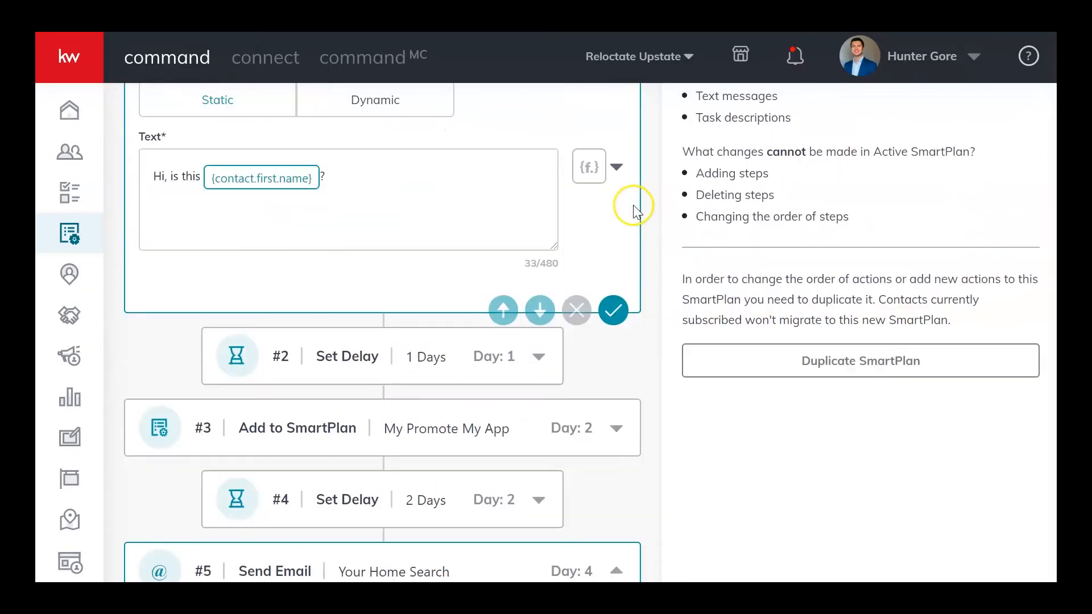
scroll(676, 423, "down", 7)
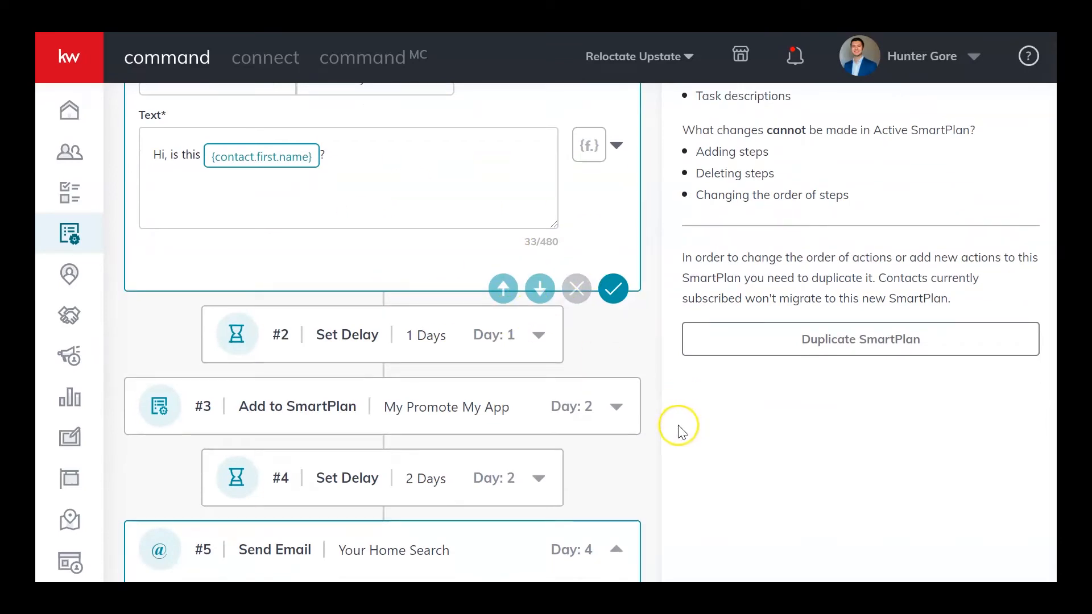
scroll(666, 423, "down", 4)
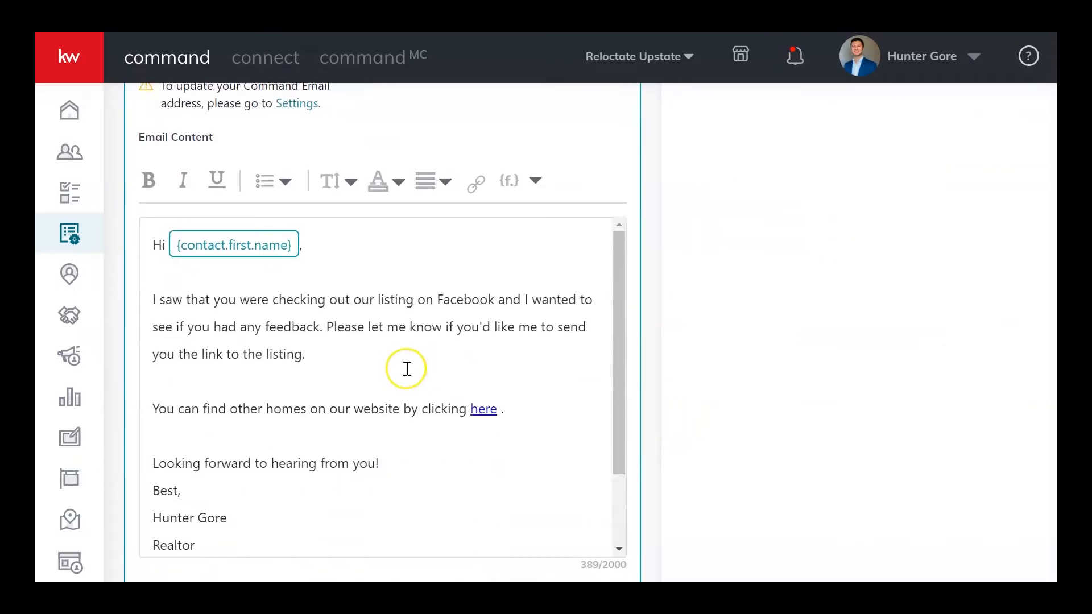
scroll(397, 430, "up", 1)
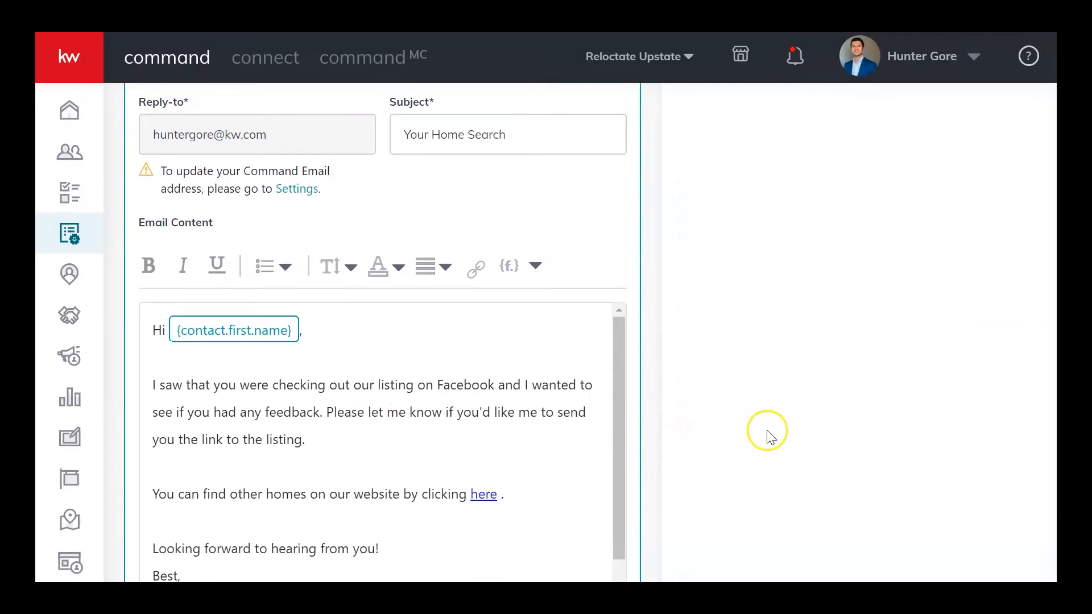
scroll(765, 434, "down", 1)
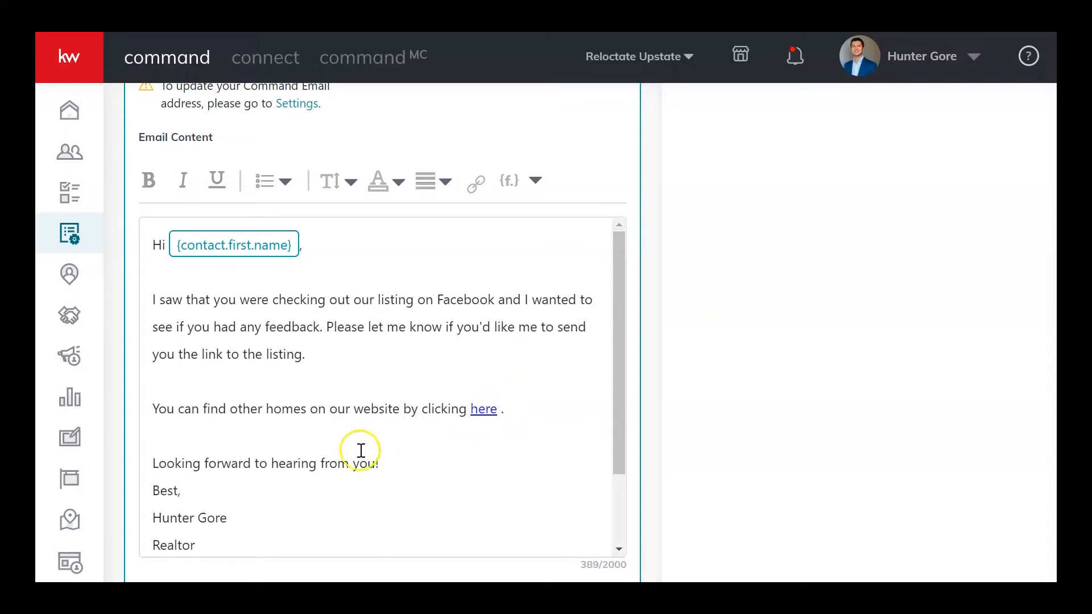
scroll(359, 444, "down", 3)
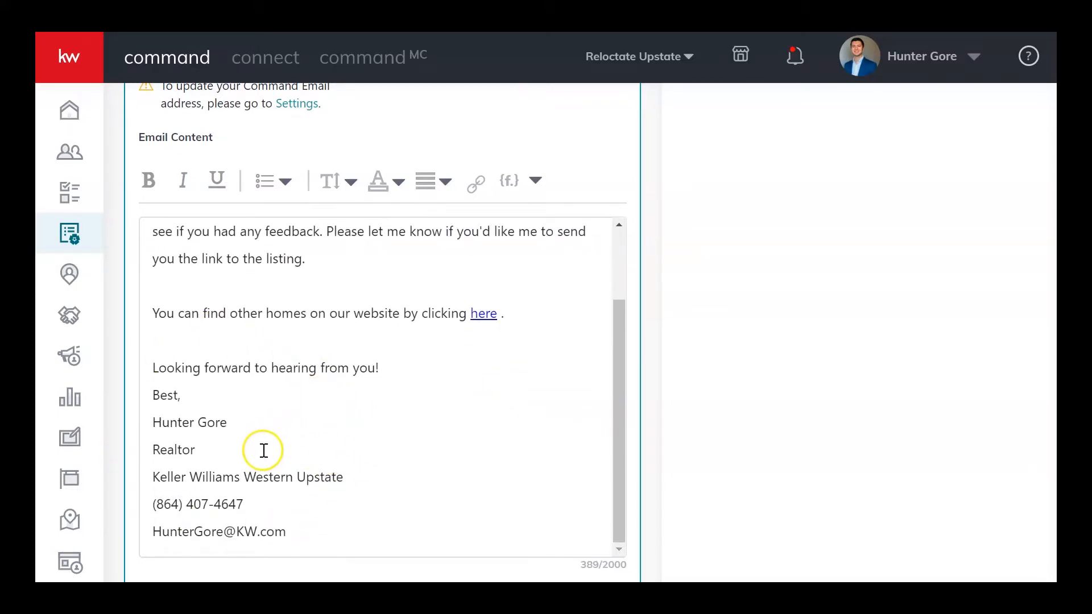
scroll(352, 514, "down", 2)
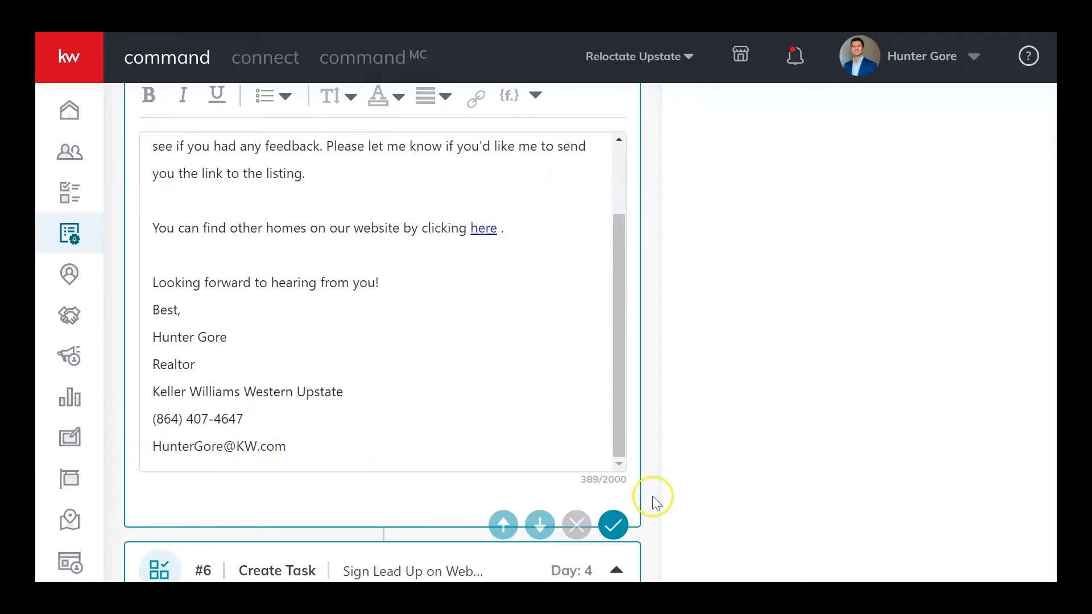
scroll(653, 496, "down", 2)
scroll(702, 492, "up", 3)
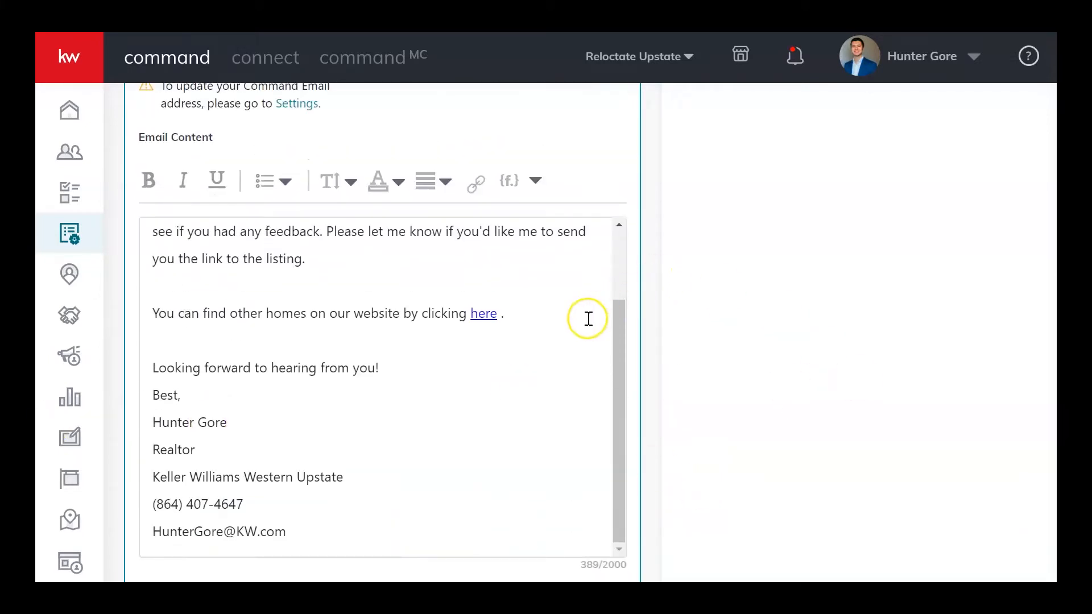
scroll(588, 318, "up", 2)
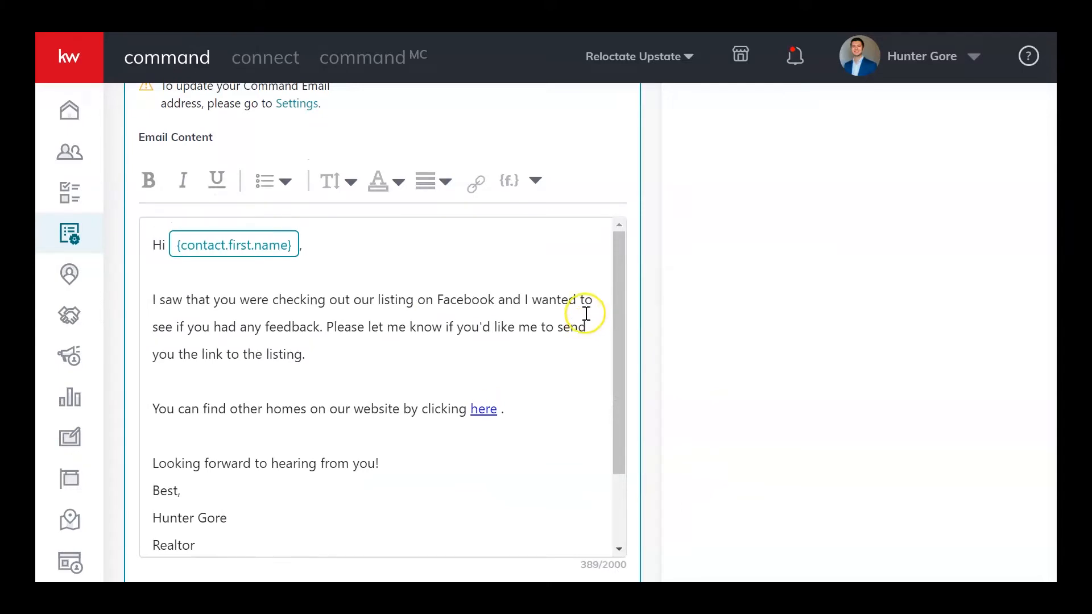
Examine the Sign Lead Up on Website task in action #6, including its task type, description, hyperlink and due date.
scroll(653, 288, "down", 5)
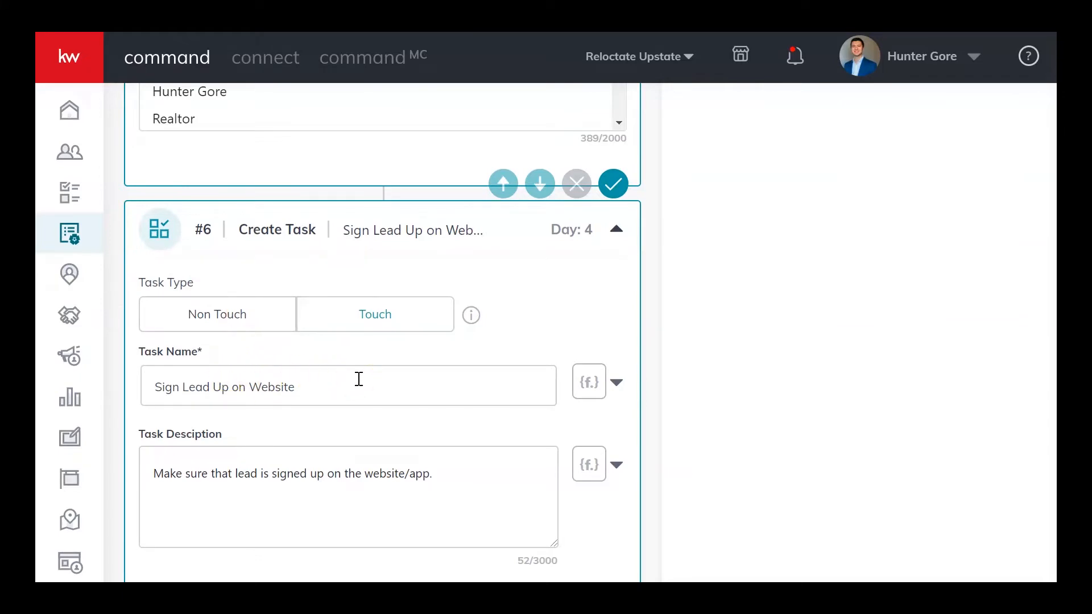
scroll(675, 312, "up", 6)
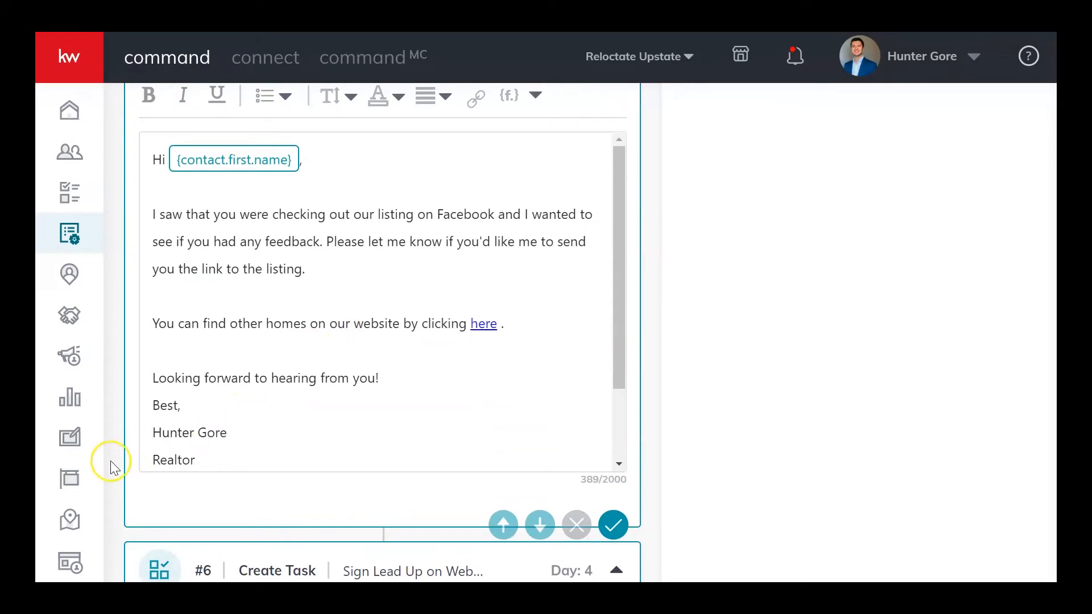
scroll(112, 467, "down", 2)
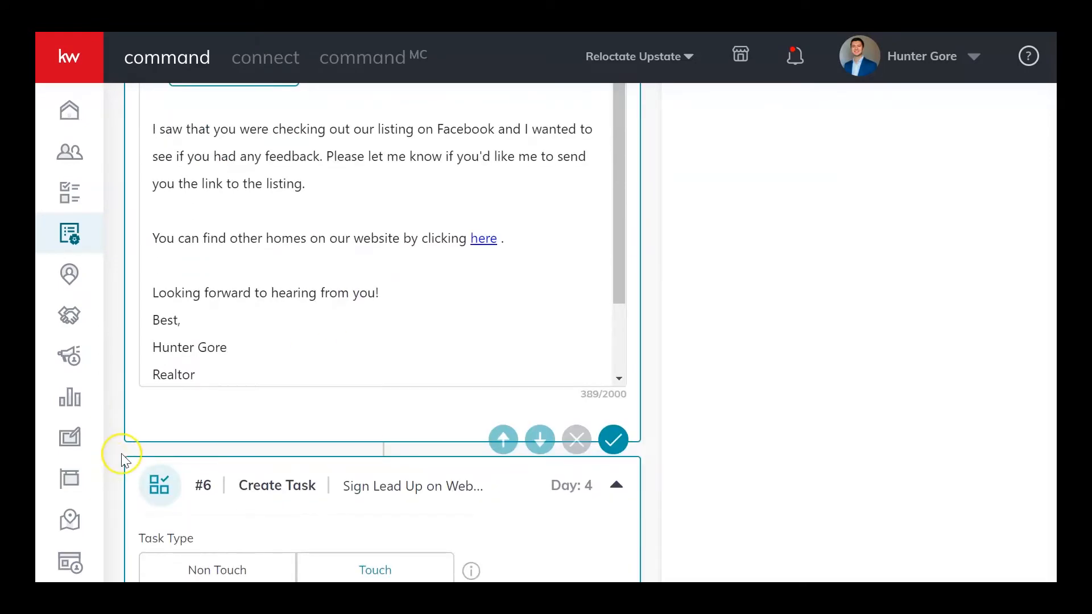
scroll(124, 460, "up", 2)
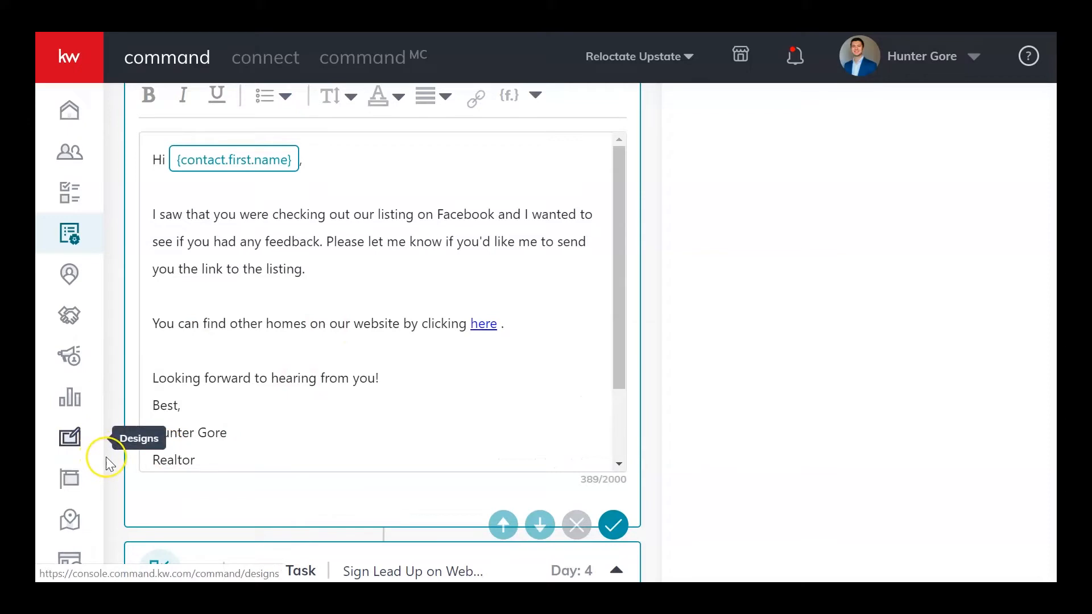
scroll(118, 462, "down", 5)
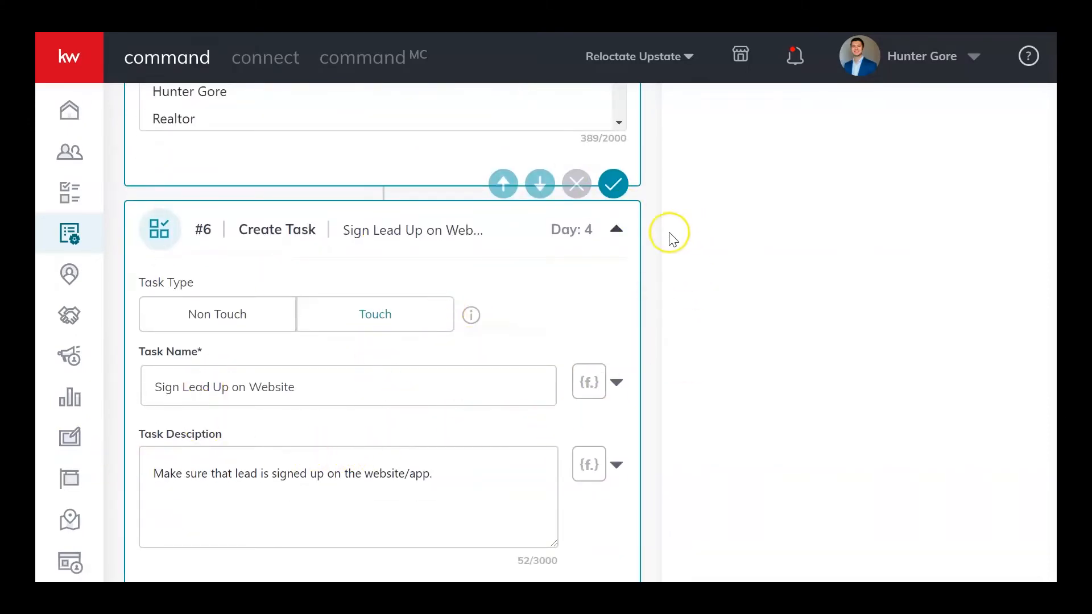
scroll(556, 285, "down", 3)
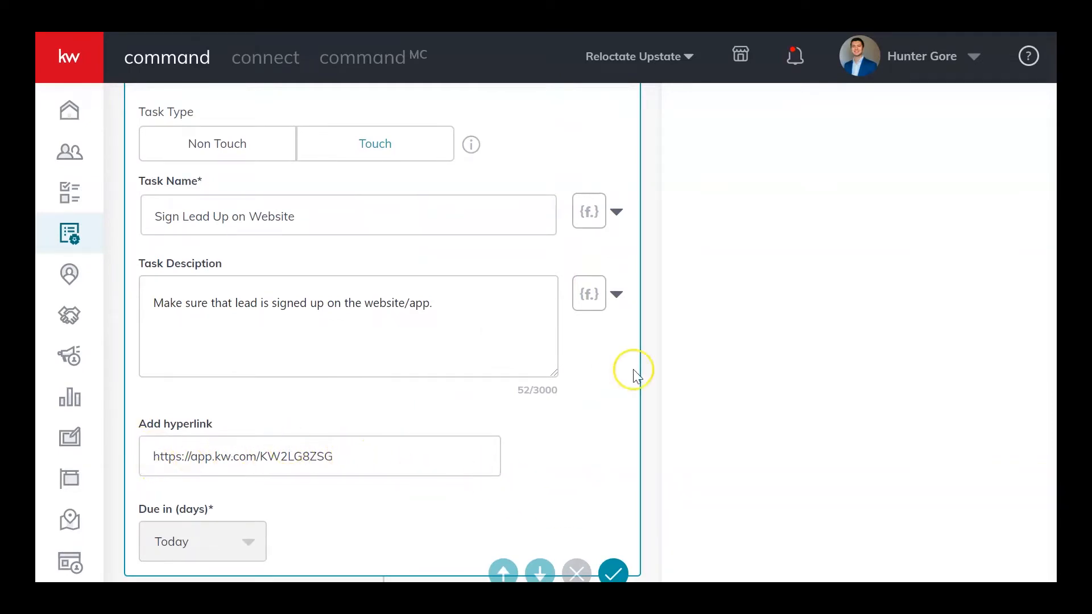
scroll(685, 364, "up", 1)
scroll(682, 366, "down", 1)
scroll(630, 431, "up", 1)
scroll(630, 431, "up", 1)
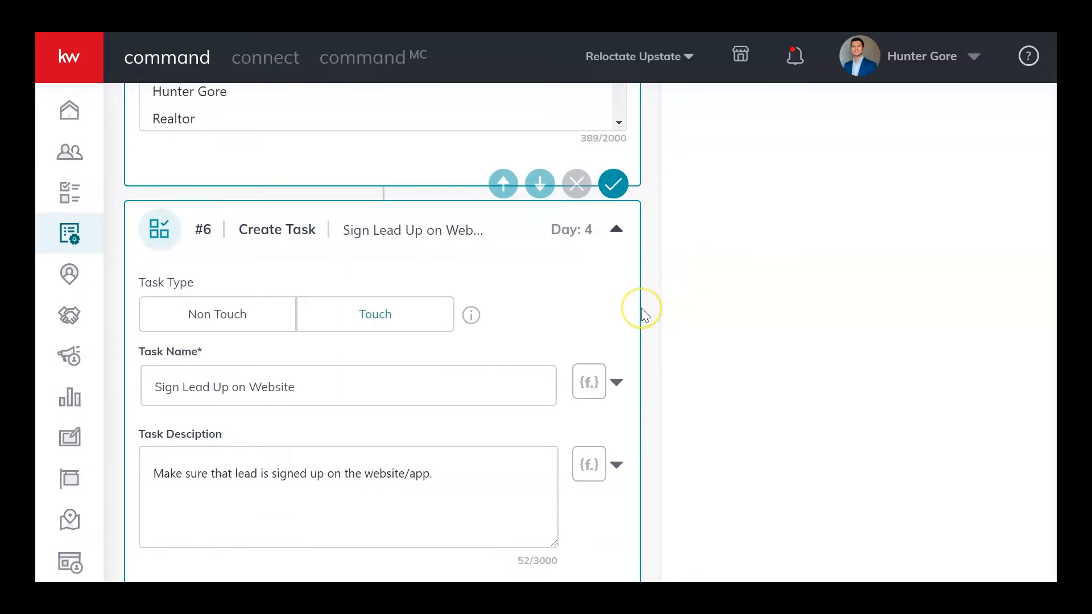
Review the order and timing of the actions from My Promote My App through the email and sign-up task to Call #1.
scroll(642, 314, "up", 7)
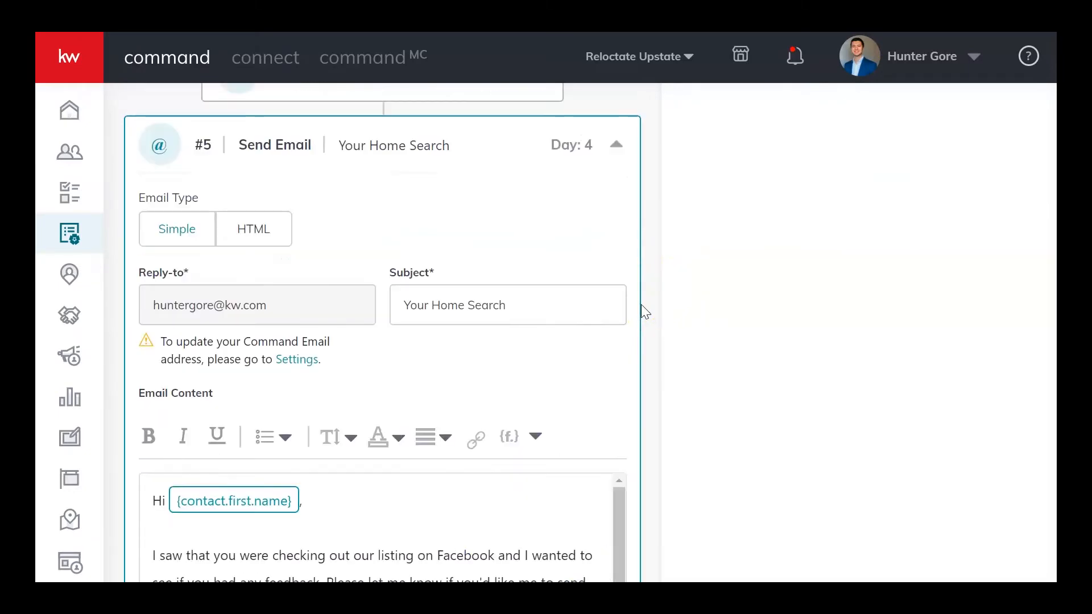
scroll(640, 306, "up", 2)
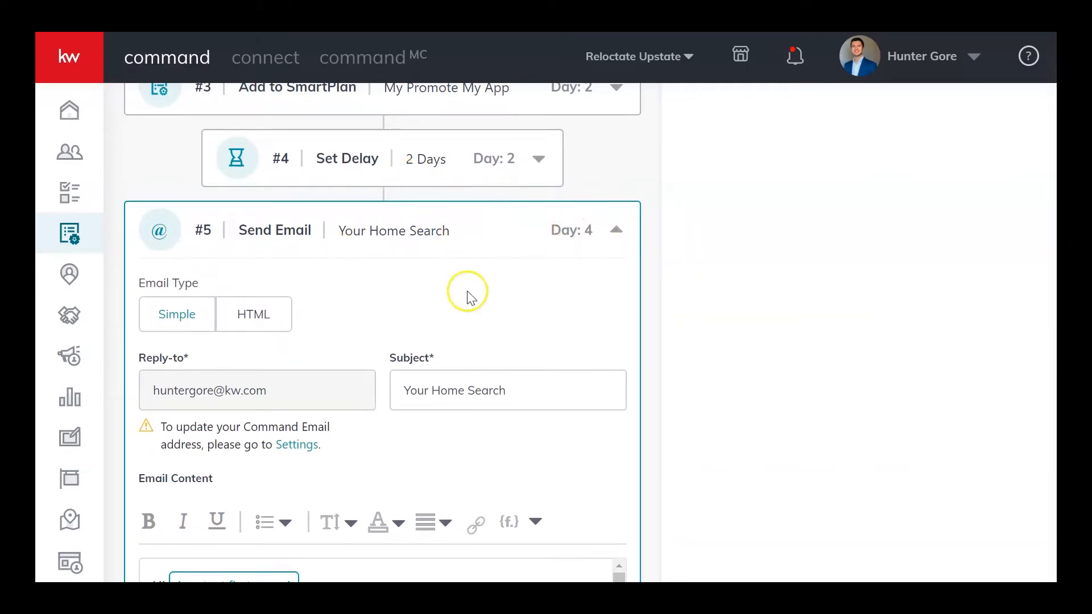
scroll(621, 300, "up", 2)
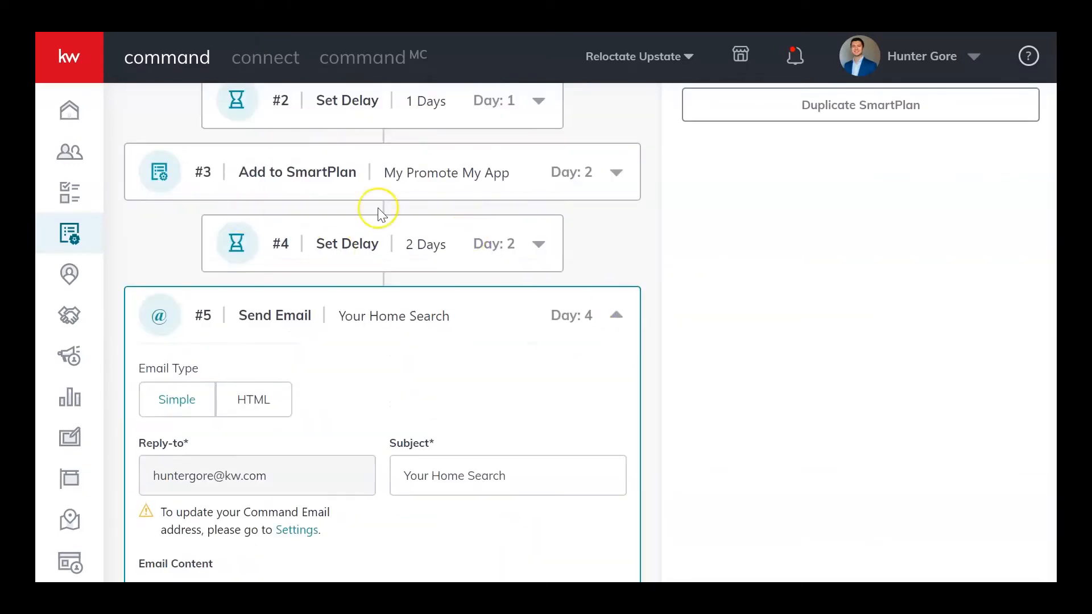
scroll(541, 366, "down", 15)
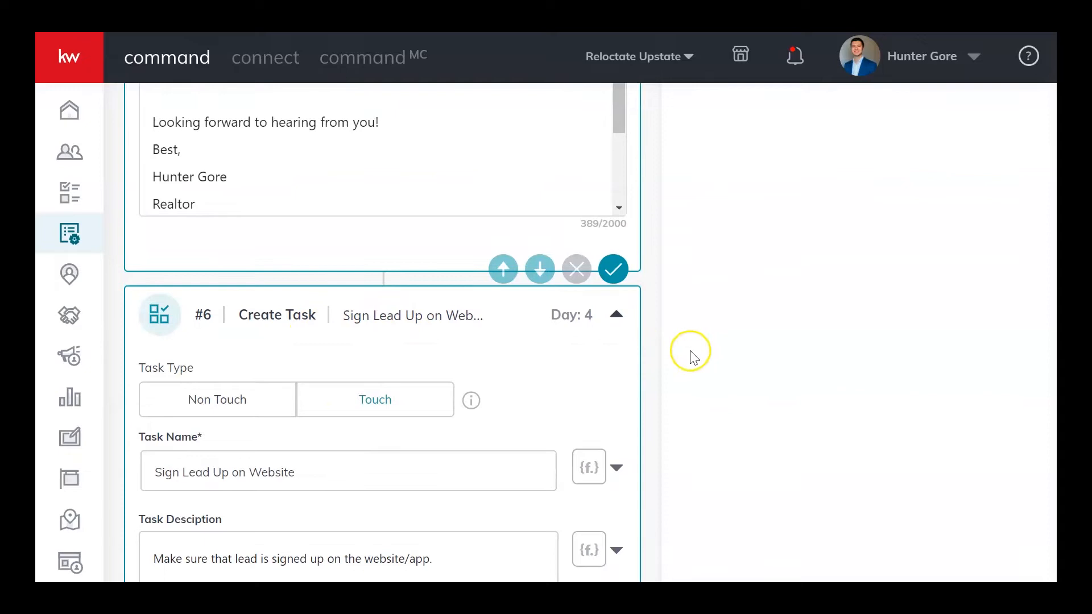
scroll(692, 356, "down", 9)
scroll(691, 356, "down", 2)
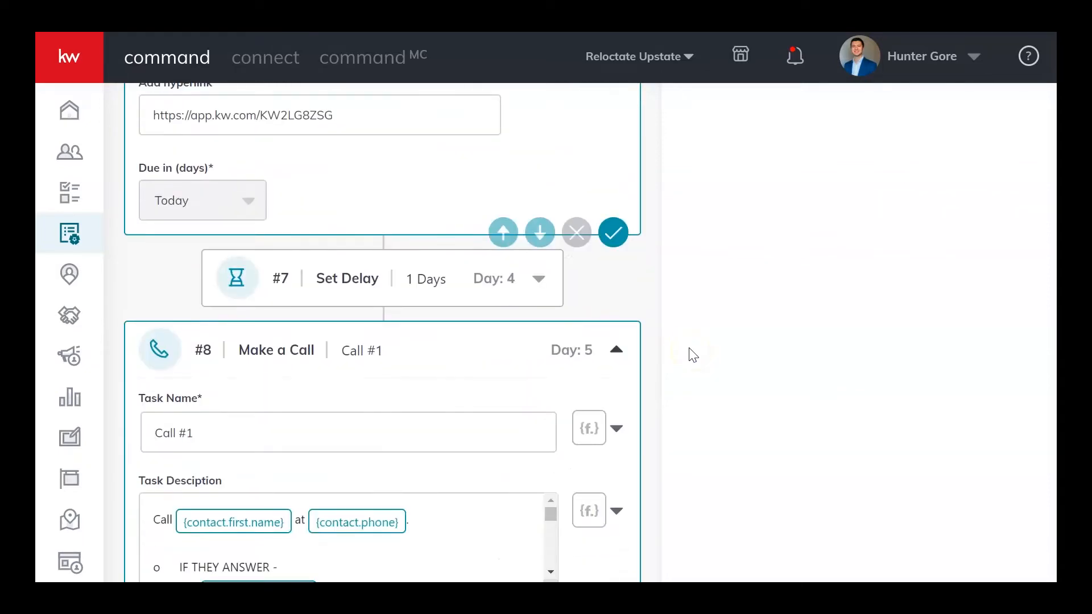
scroll(629, 316, "up", 6)
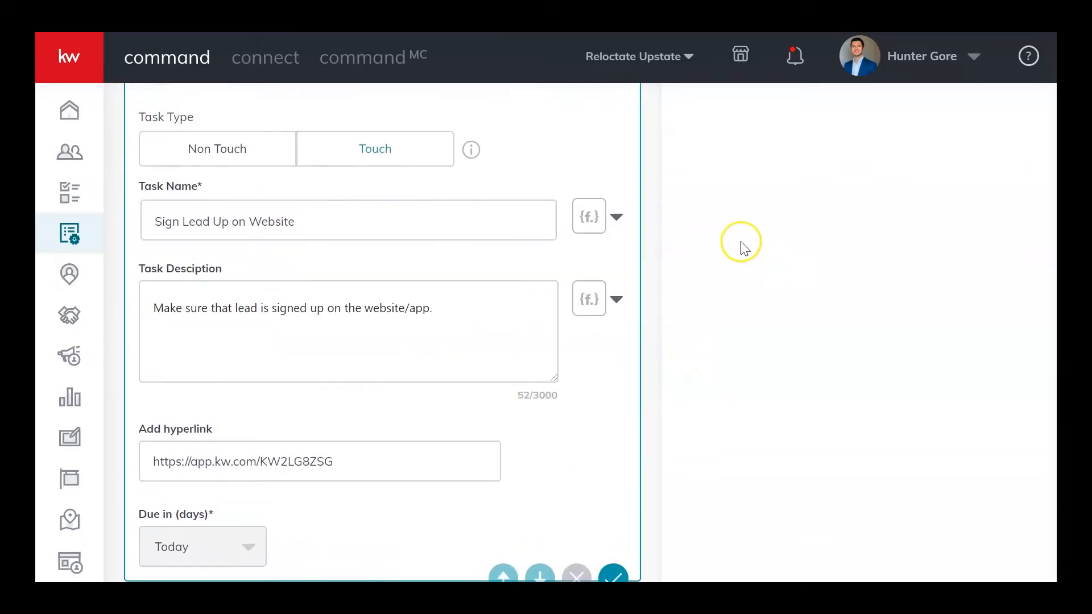
scroll(739, 244, "up", 9)
scroll(556, 234, "down", 8)
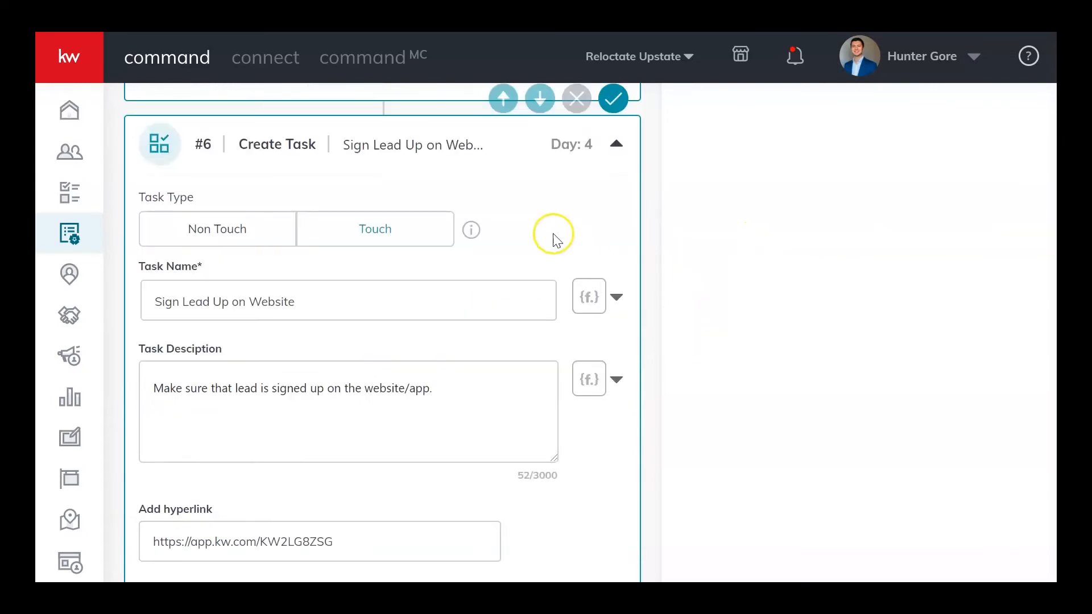
scroll(560, 239, "down", 9)
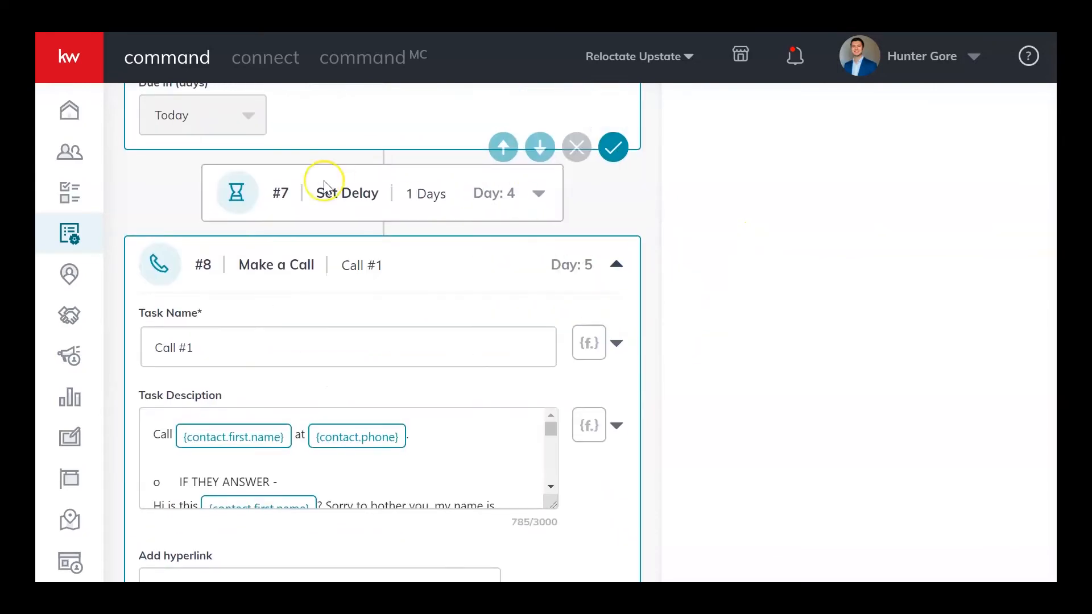
Examine the Call #1 task in action #8 and view the merge fields available for its task description.
scroll(475, 227, "down", 3)
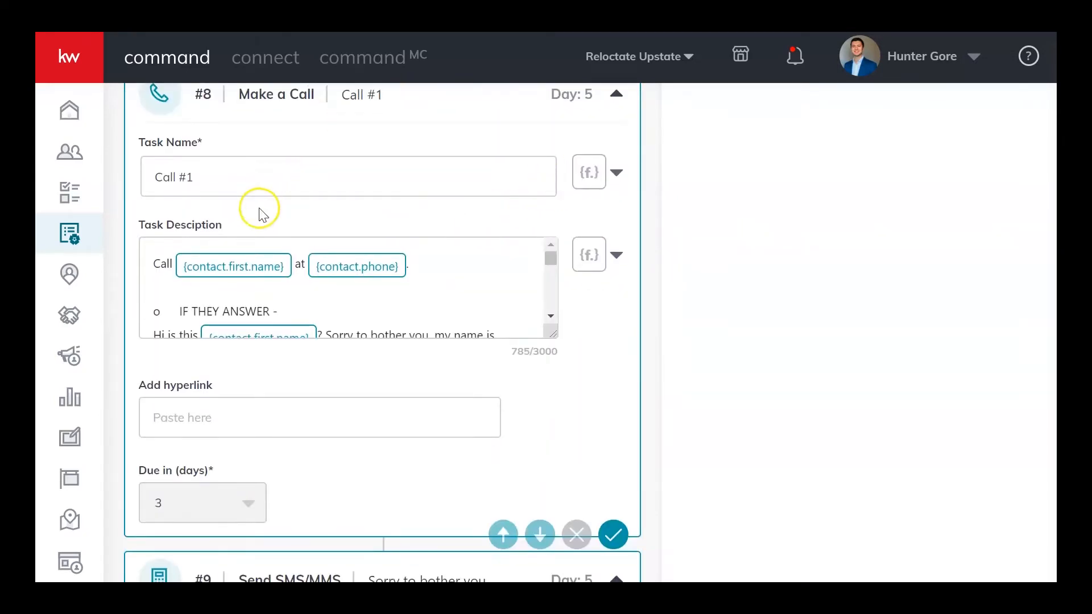
scroll(258, 222, "up", 2)
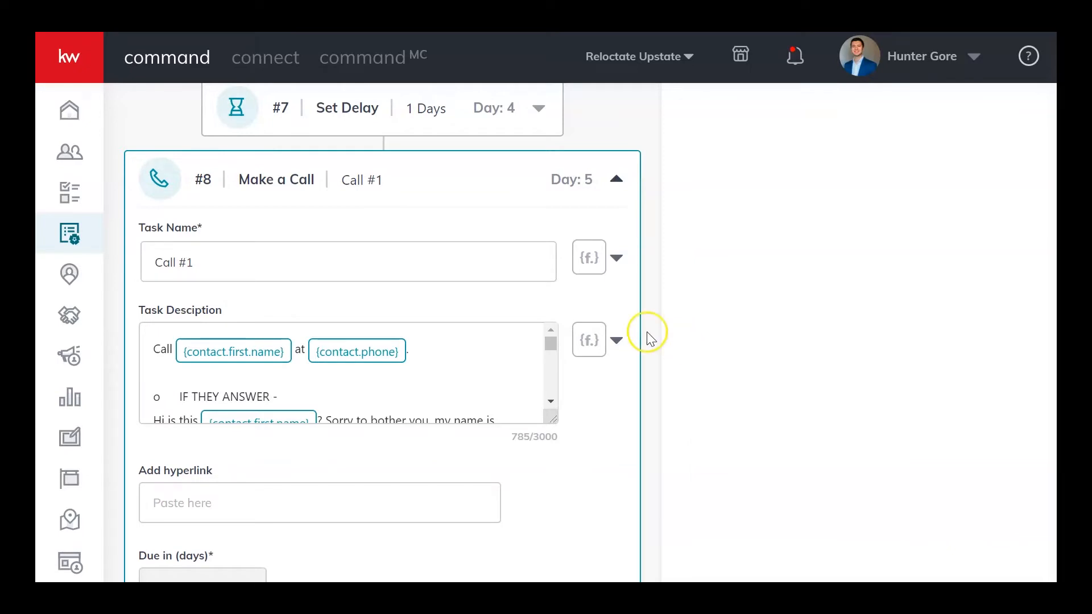
scroll(662, 340, "down", 3)
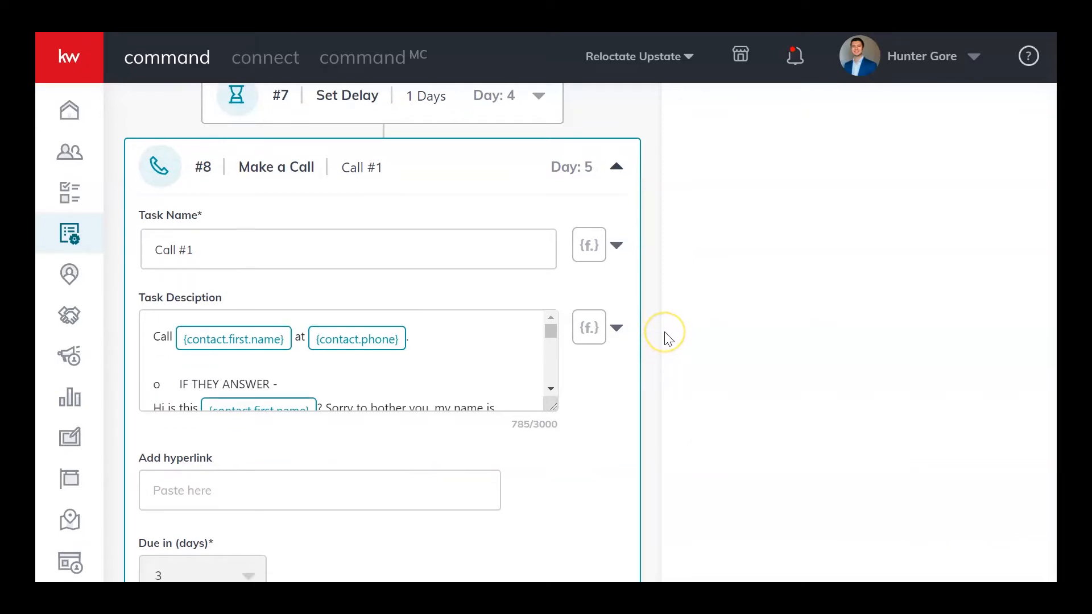
scroll(625, 338, "up", 3)
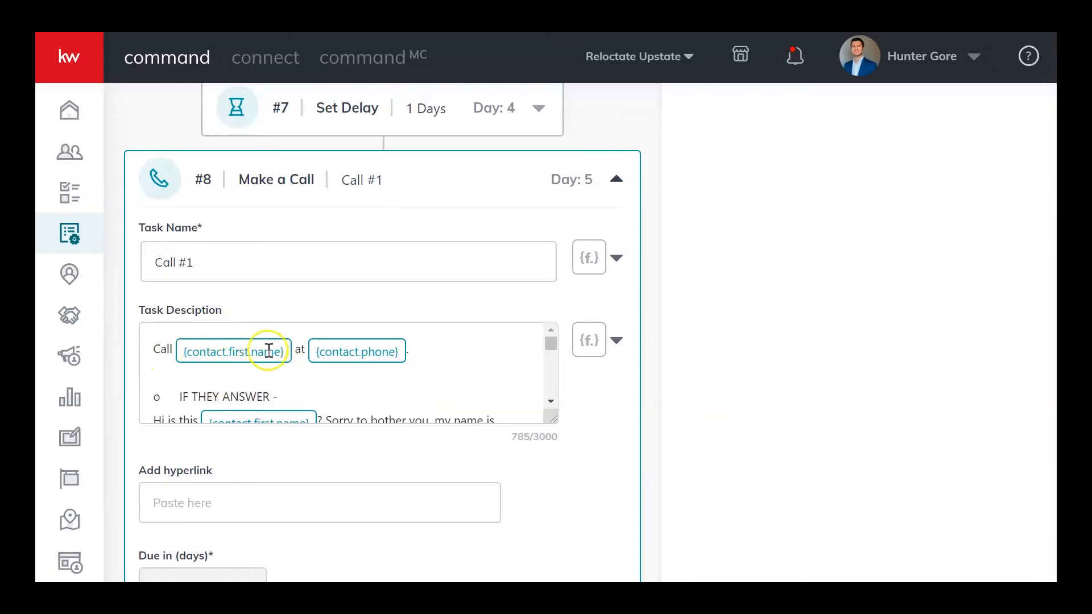
left_click(590, 347)
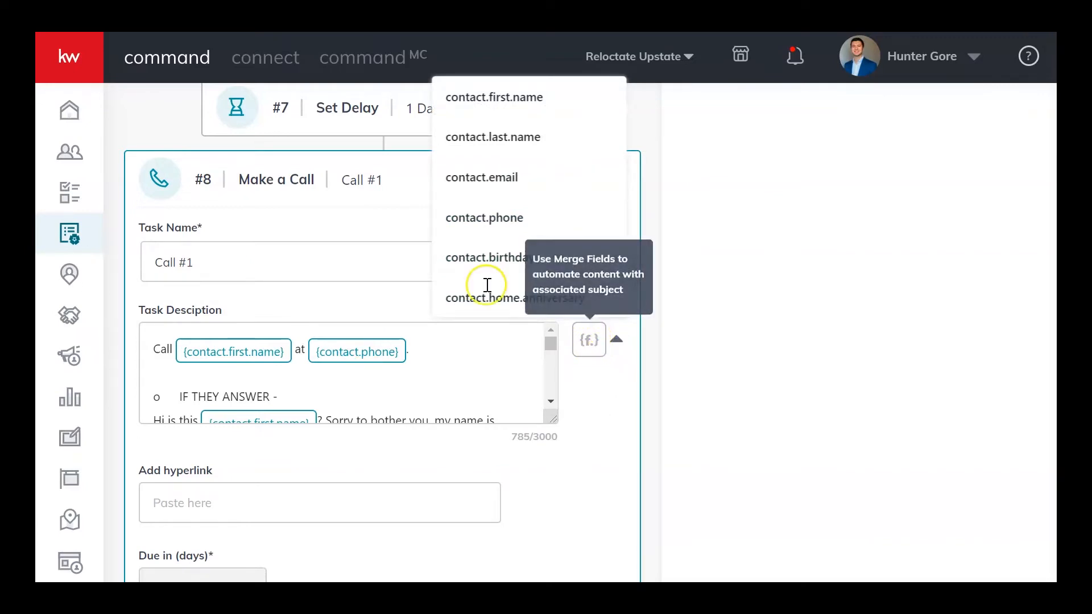
scroll(584, 297, "up", 2)
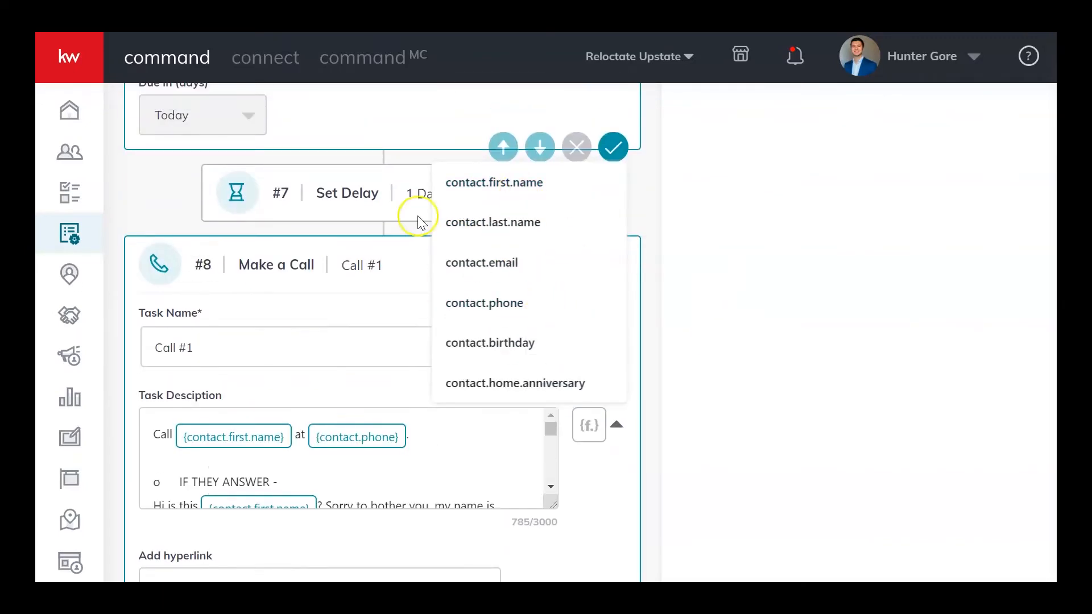
left_click(821, 446)
Read the IF THEY ANSWER script in the Call #1 task description, from the contact first-name greeting to the closing question.
scroll(334, 455, "down", 2)
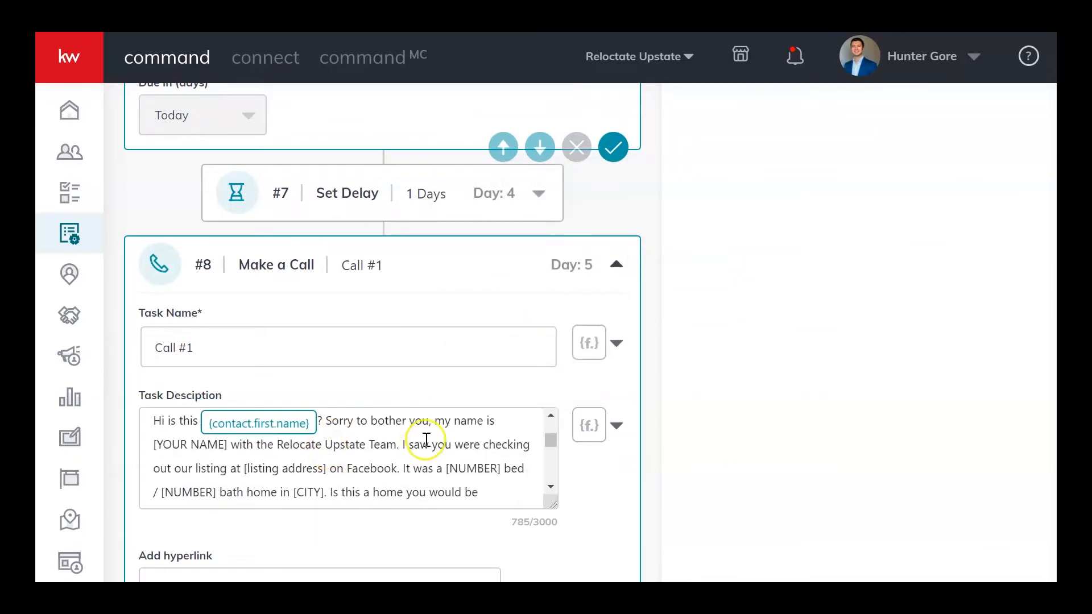
scroll(281, 446, "up", 2)
scroll(194, 441, "down", 2)
scroll(116, 317, "up", 5)
scroll(115, 316, "up", 3)
scroll(115, 316, "down", 7)
scroll(115, 316, "down", 3)
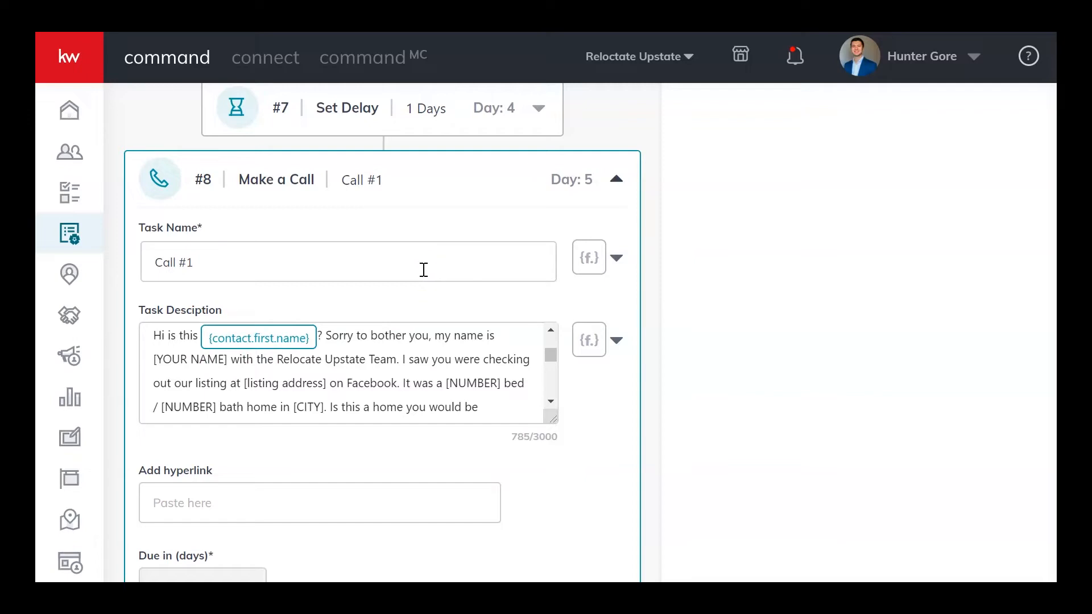
left_click(407, 367)
scroll(393, 351, "down", 2)
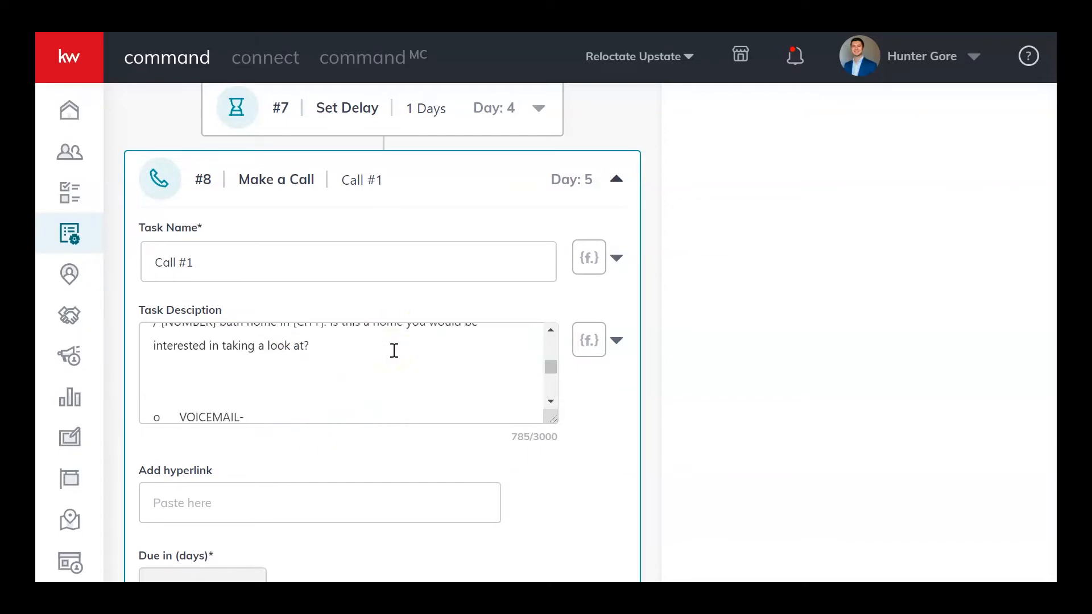
scroll(367, 350, "up", 3)
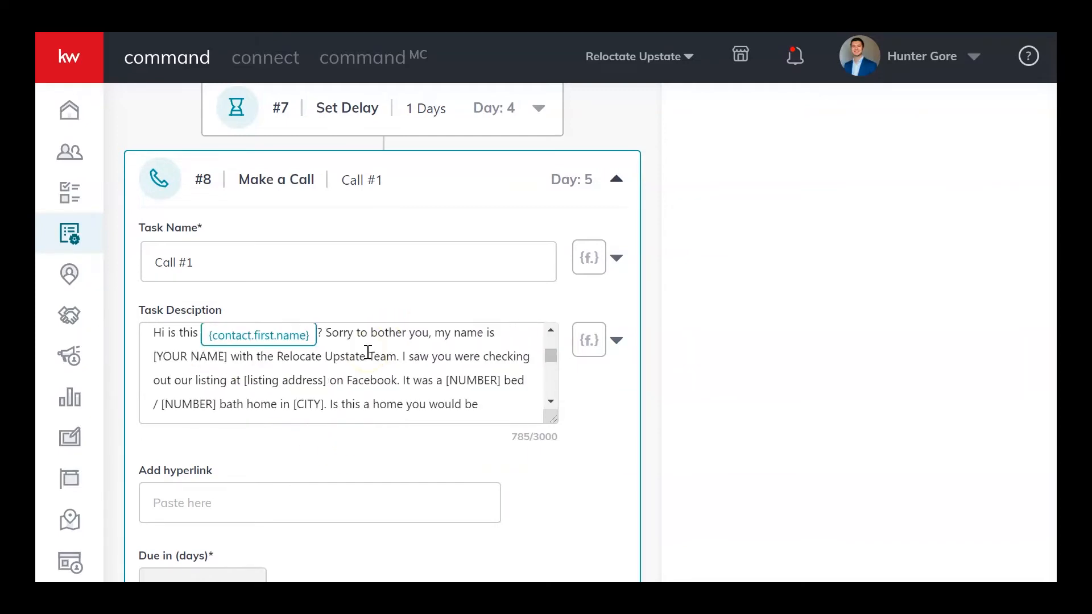
scroll(336, 380, "down", 1)
scroll(358, 382, "down", 3)
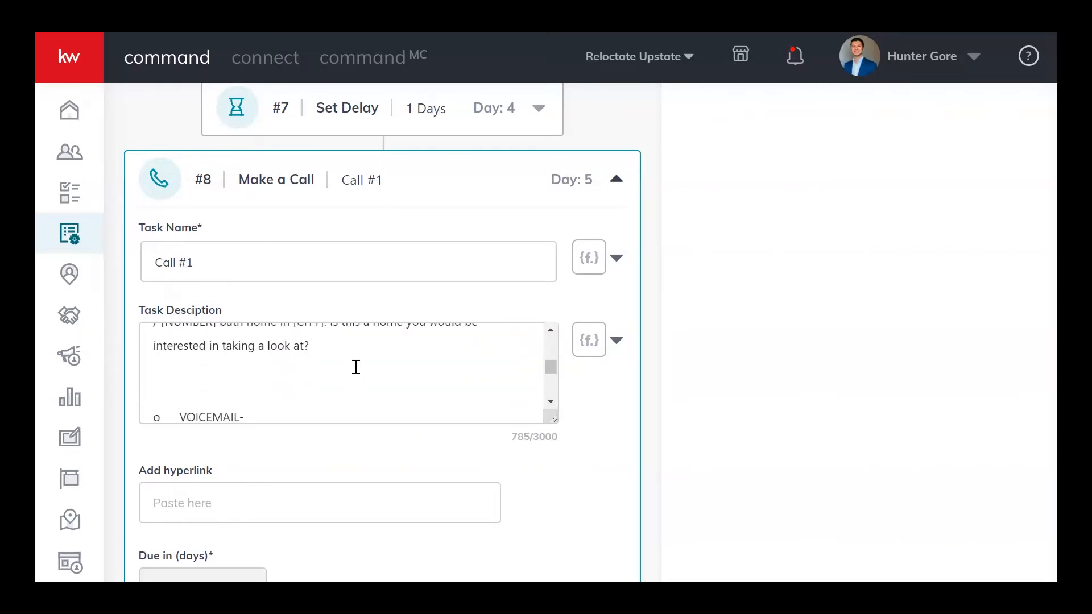
Read the VOICEMAIL script in the Call #1 task description and check the task's due-in days.
scroll(356, 365, "down", 3)
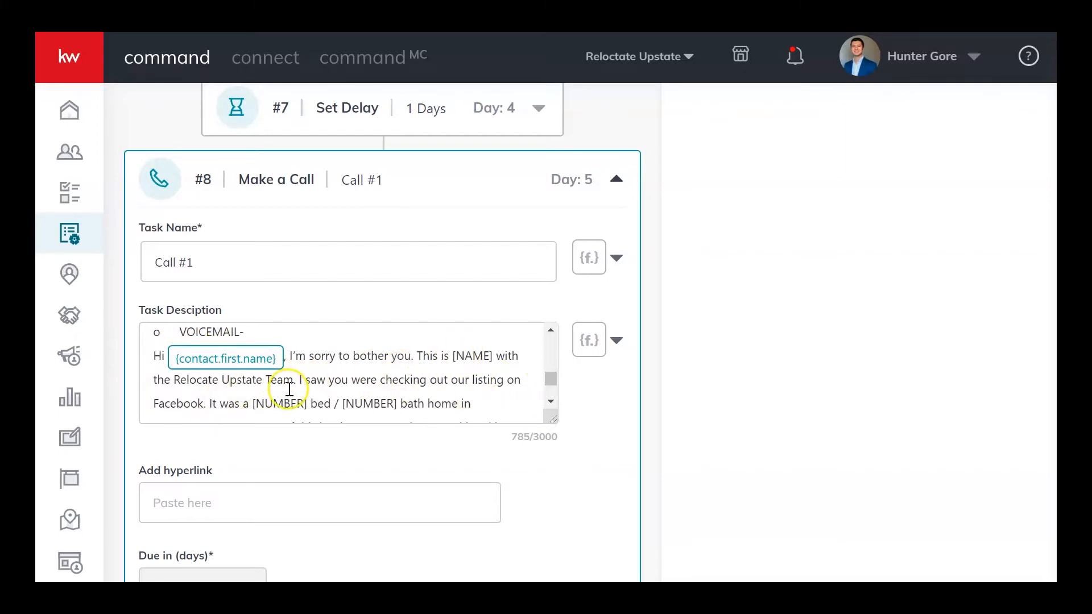
scroll(287, 390, "down", 1)
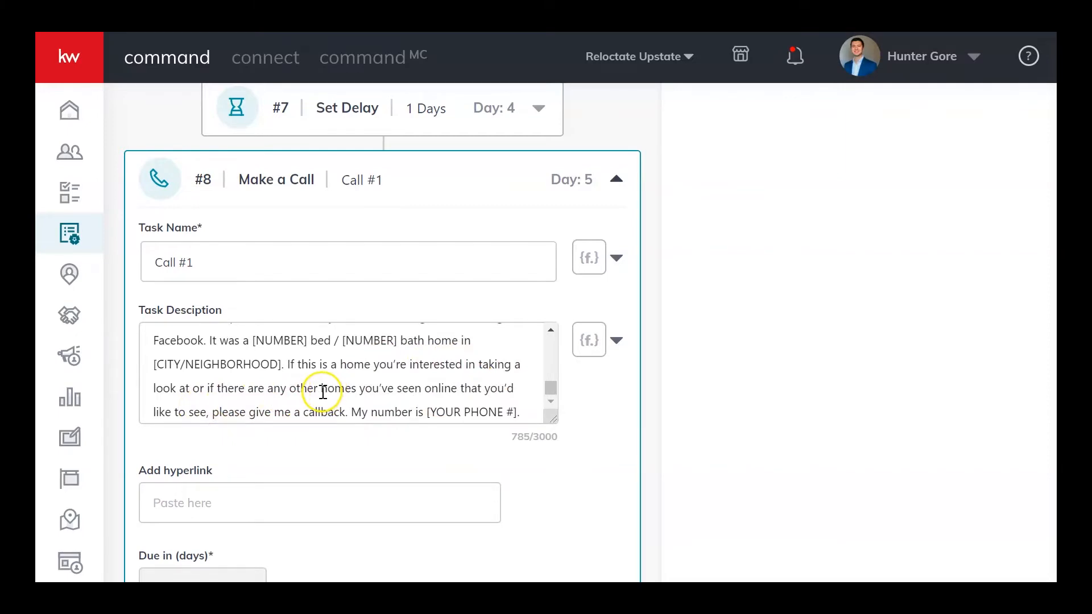
scroll(322, 391, "down", 2)
scroll(293, 310, "down", 2)
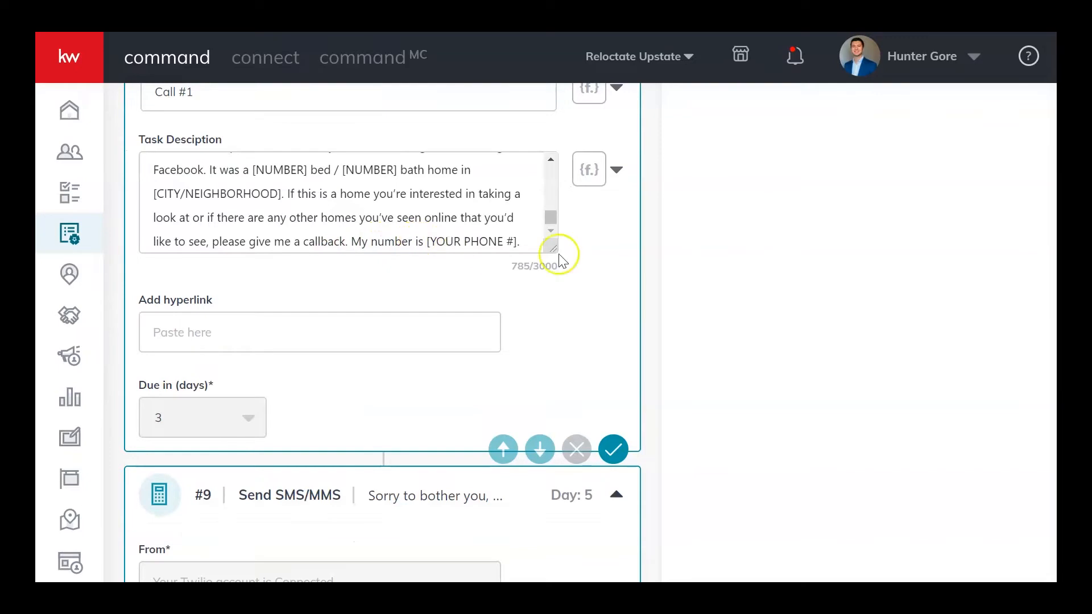
scroll(604, 339, "up", 2)
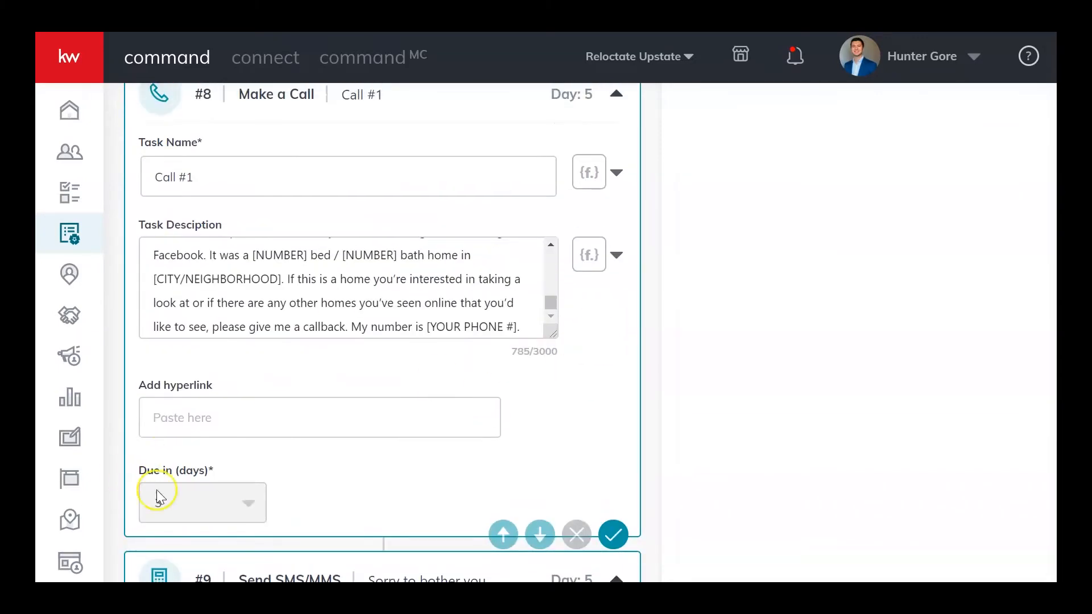
scroll(708, 402, "up", 2)
Review the Sorry to bother you text message in action #9 alongside the Call #1 task, reading through to its closing question.
scroll(708, 406, "down", 10)
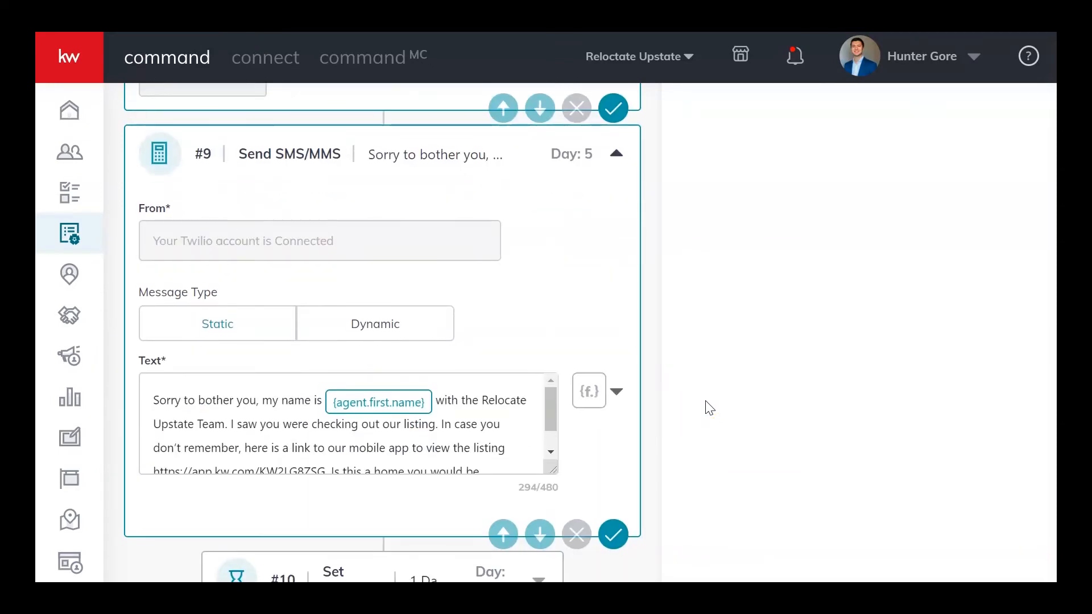
scroll(463, 446, "up", 2)
scroll(470, 499, "down", 2)
scroll(470, 501, "up", 2)
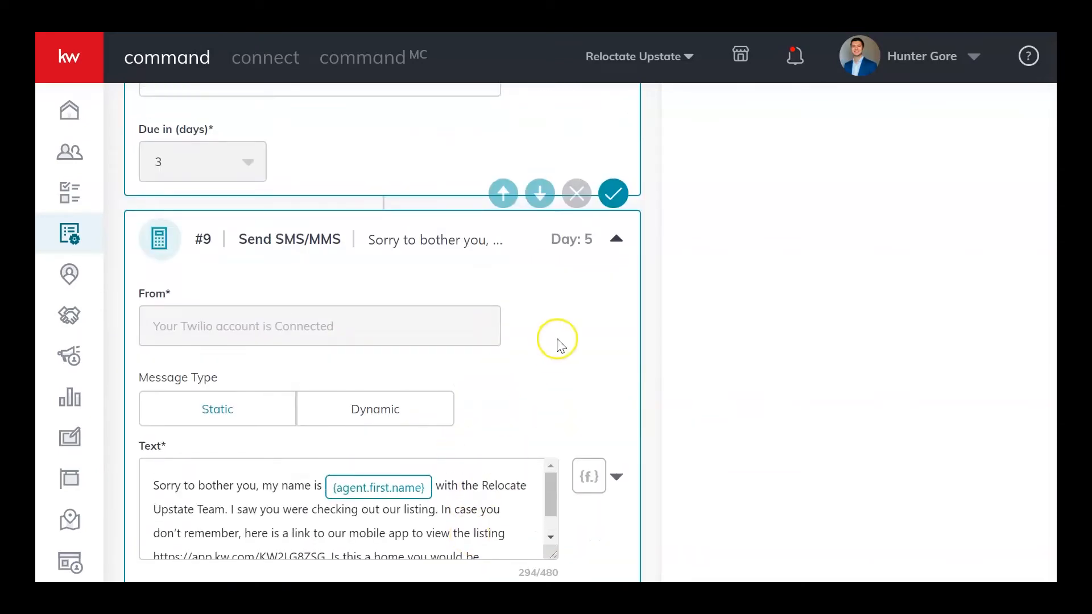
scroll(663, 390, "up", 7)
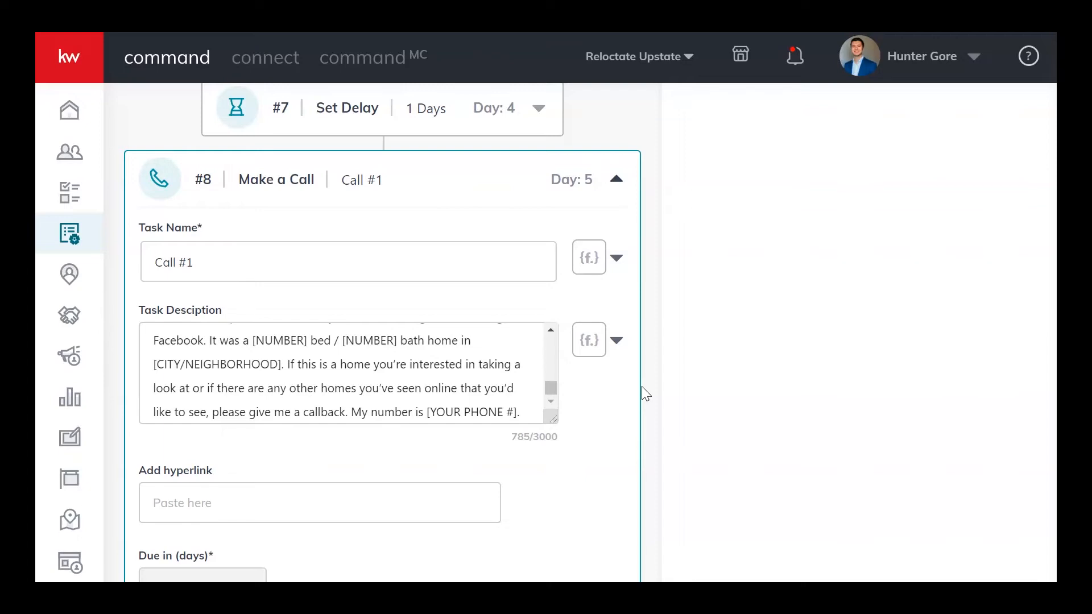
scroll(658, 389, "down", 7)
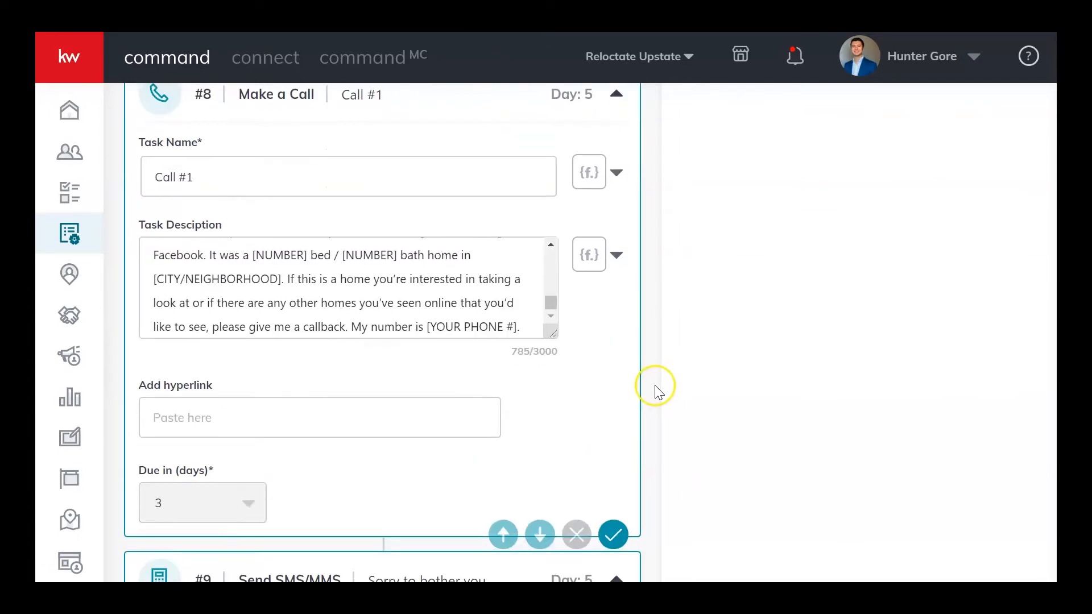
scroll(658, 390, "down", 1)
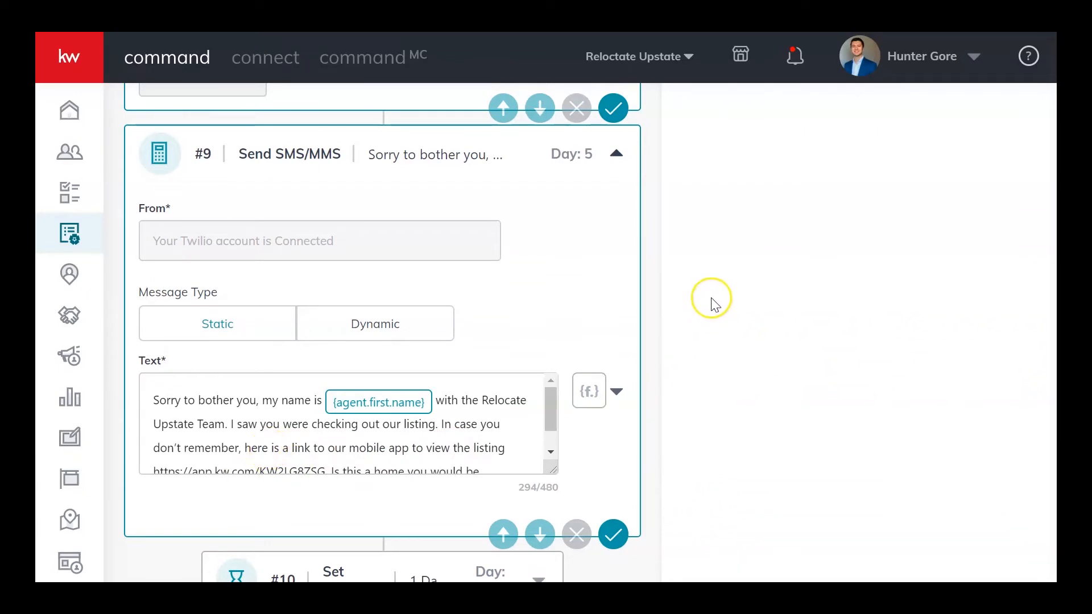
left_click(681, 304)
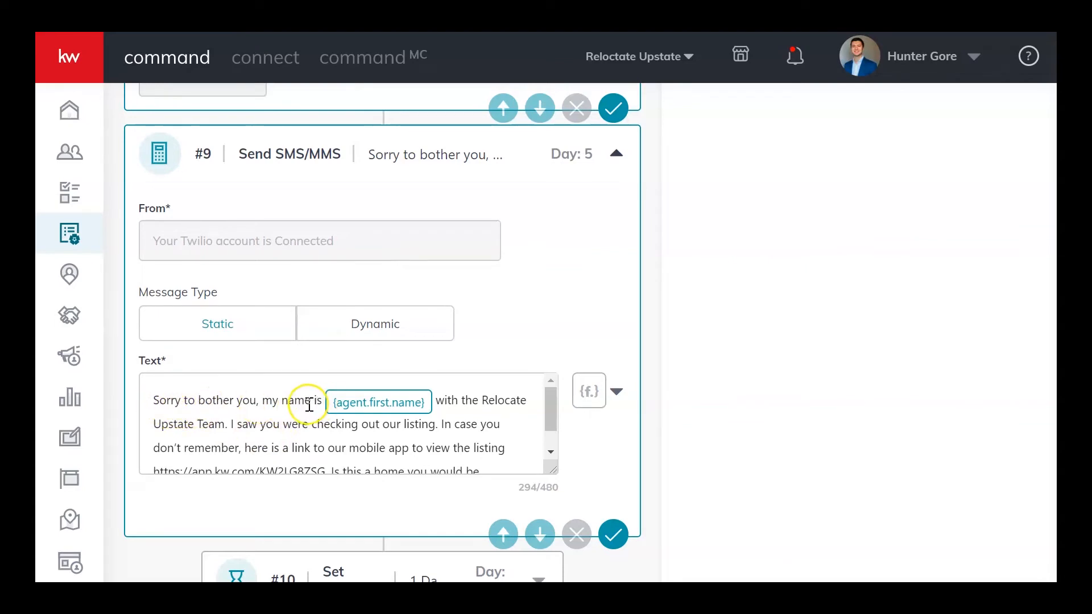
scroll(252, 427, "down", 1)
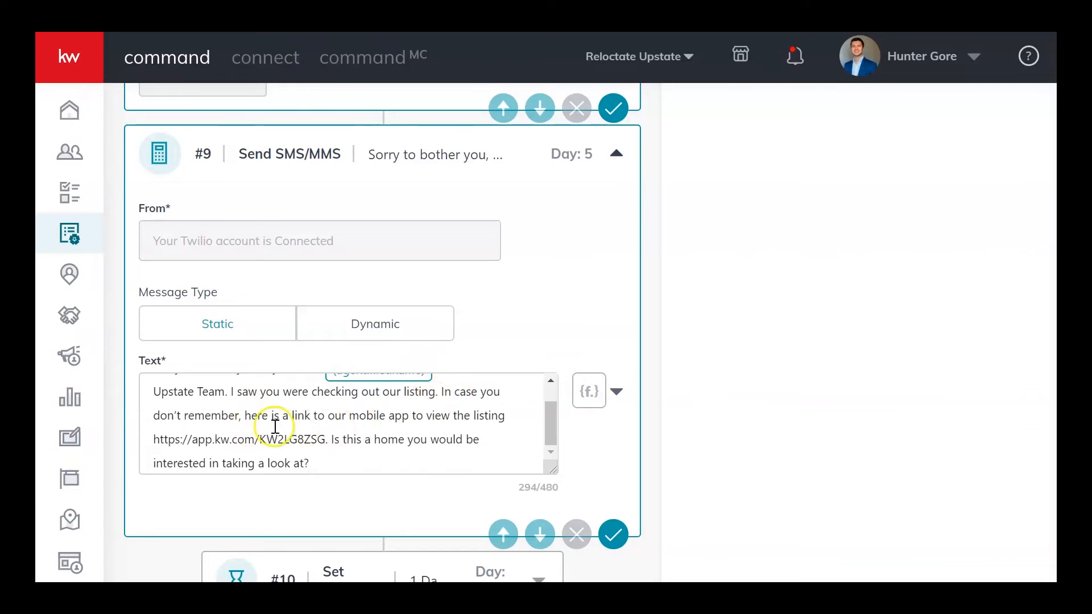
Replace "don't remember" with "lost it" in the action #9 text message so the sentence begins "In case you lost it,".
left_click(185, 417)
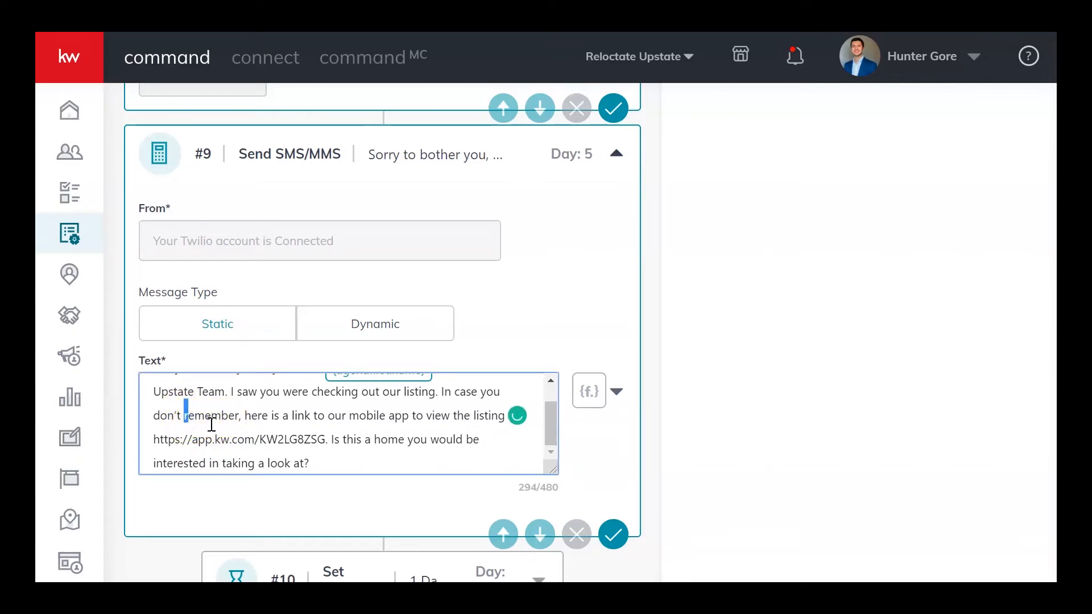
left_click(182, 416)
key("BackSpace")
key("BackSpace")
key("BackSpace")
key("Delete")
key("Delete")
key("Delete")
key("Delete")
key("Delete")
key("Delete")
key("Delete")
key("Delete")
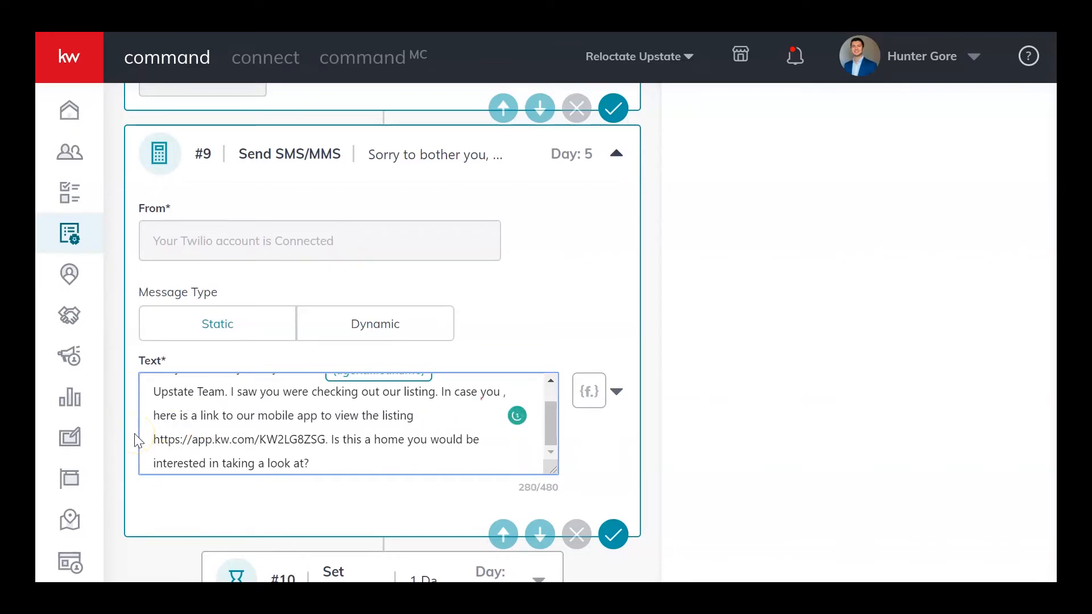
type("it,")
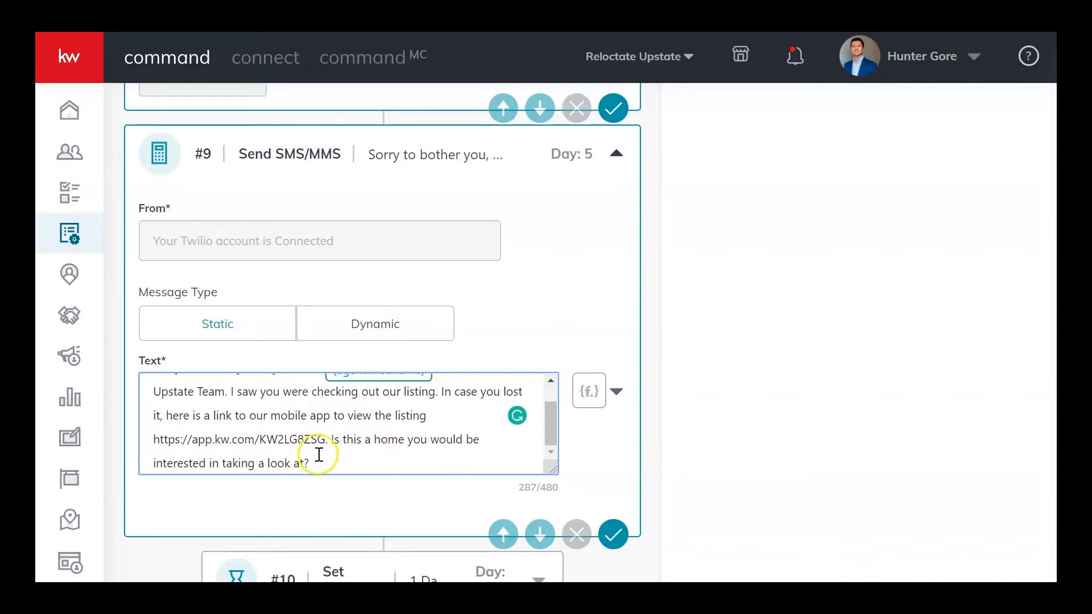
Dismiss the Grammarly suggestion and reread the action #9 text message from its opening to the closing question.
scroll(310, 454, "down", 2)
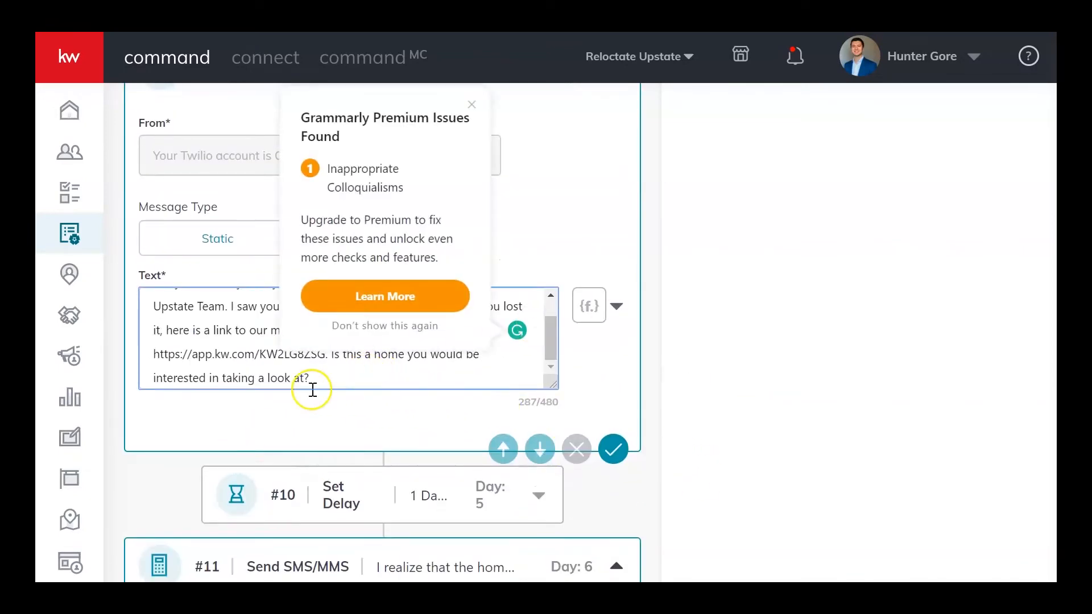
left_click(471, 104)
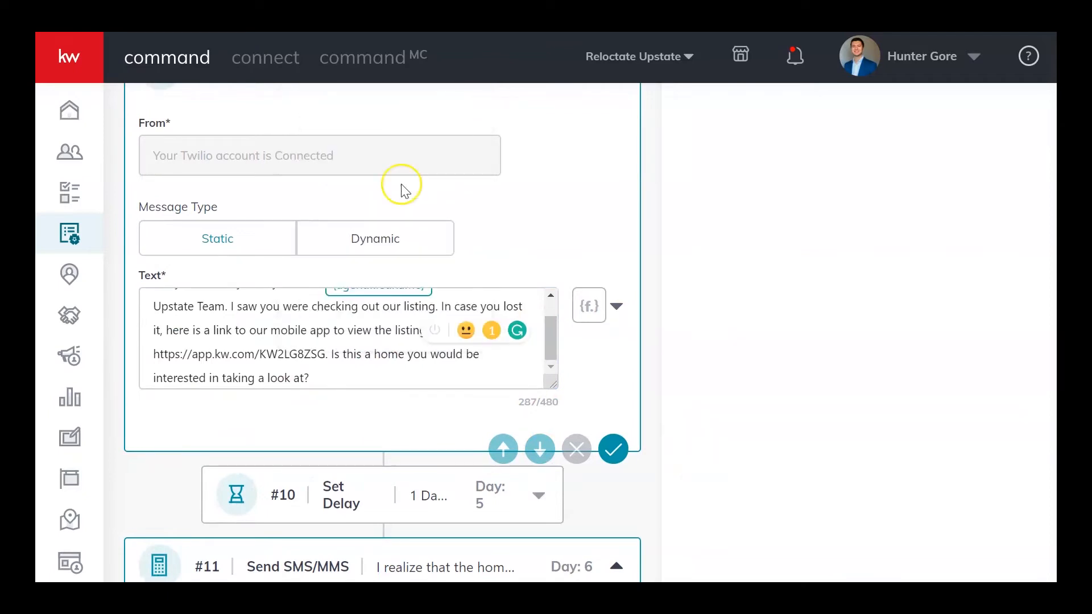
scroll(293, 369, "up", 2)
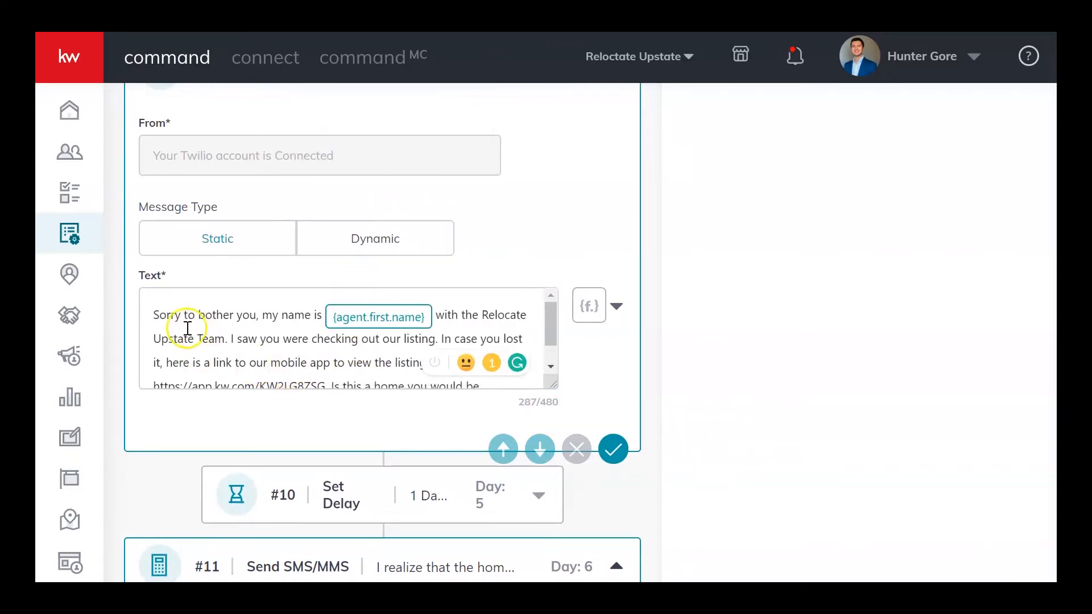
scroll(279, 348, "down", 1)
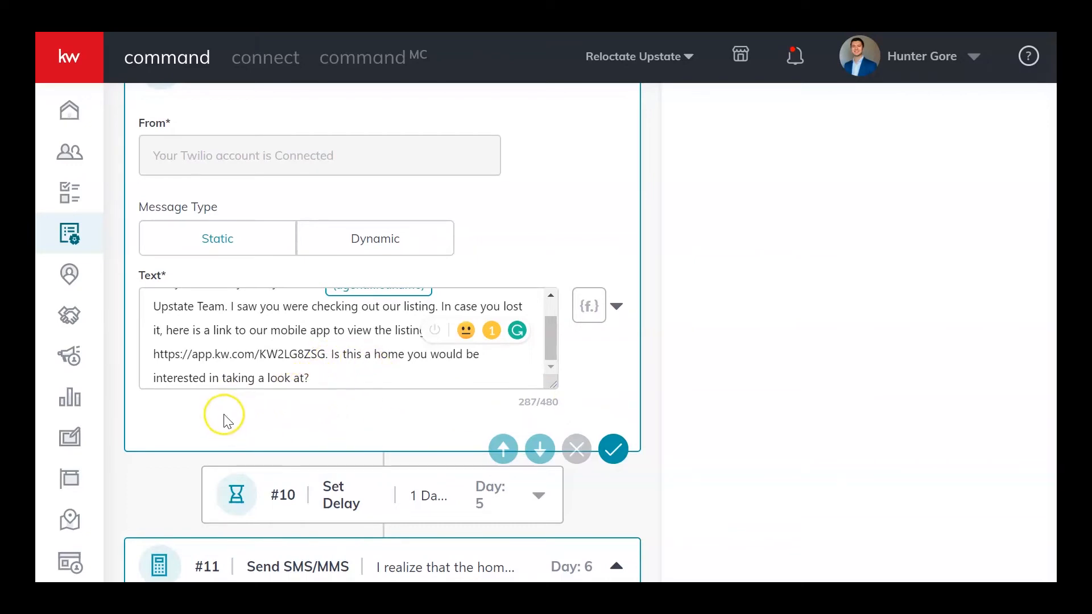
Check the delay in action #10 and read the text message in action #11 about what the lead wants in a home.
scroll(227, 418, "down", 5)
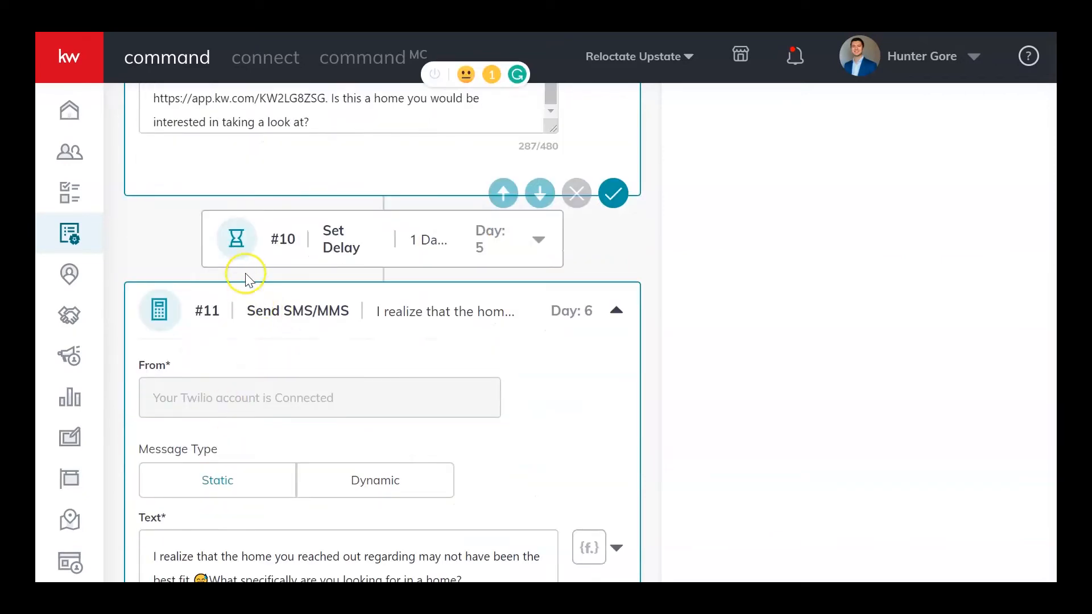
scroll(453, 251, "down", 2)
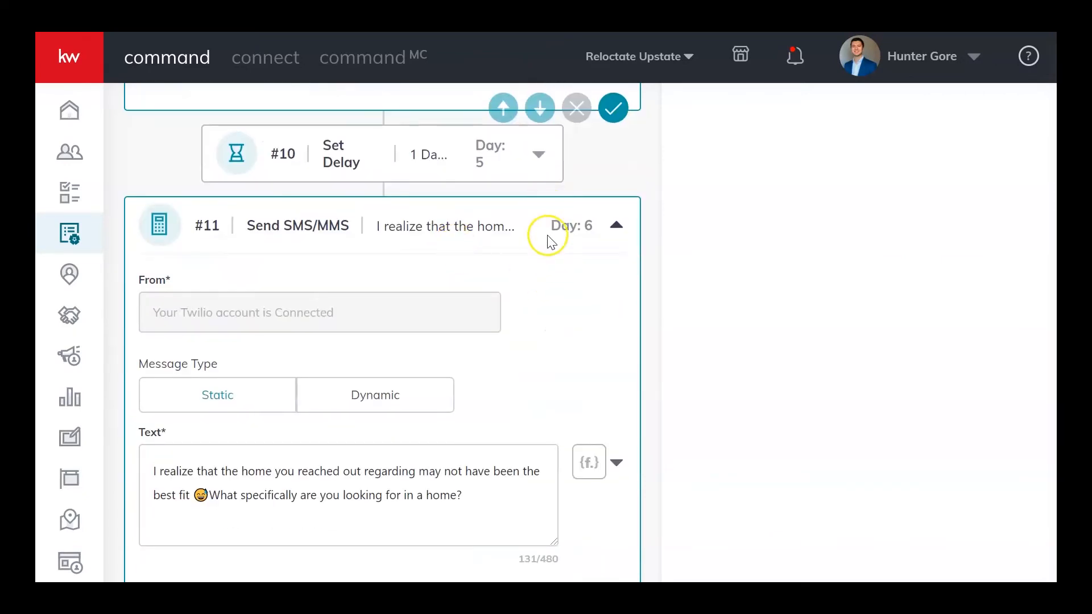
scroll(550, 240, "down", 2)
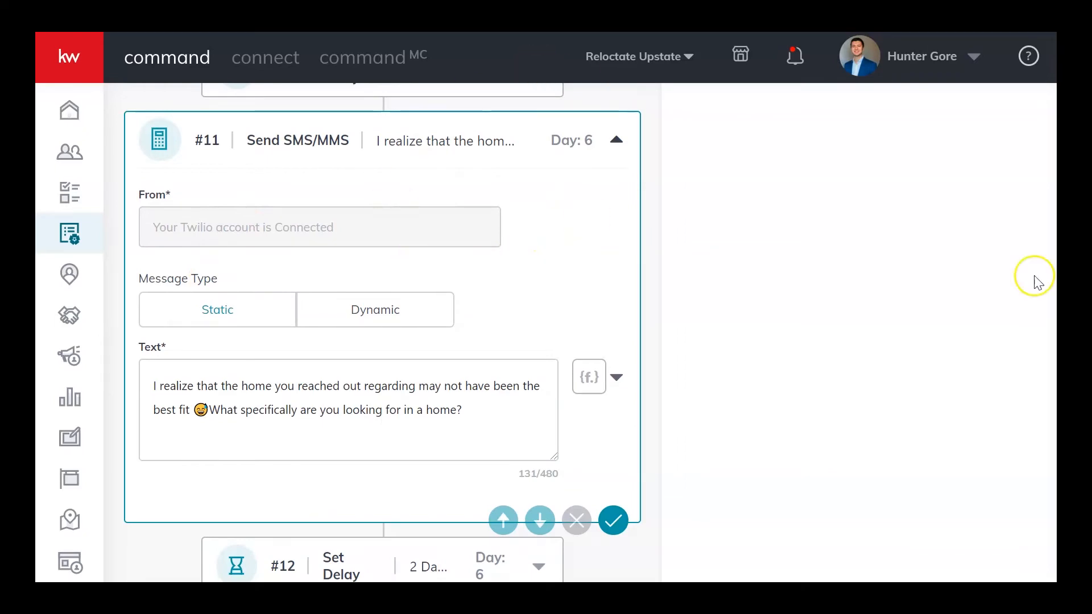
left_click(744, 264)
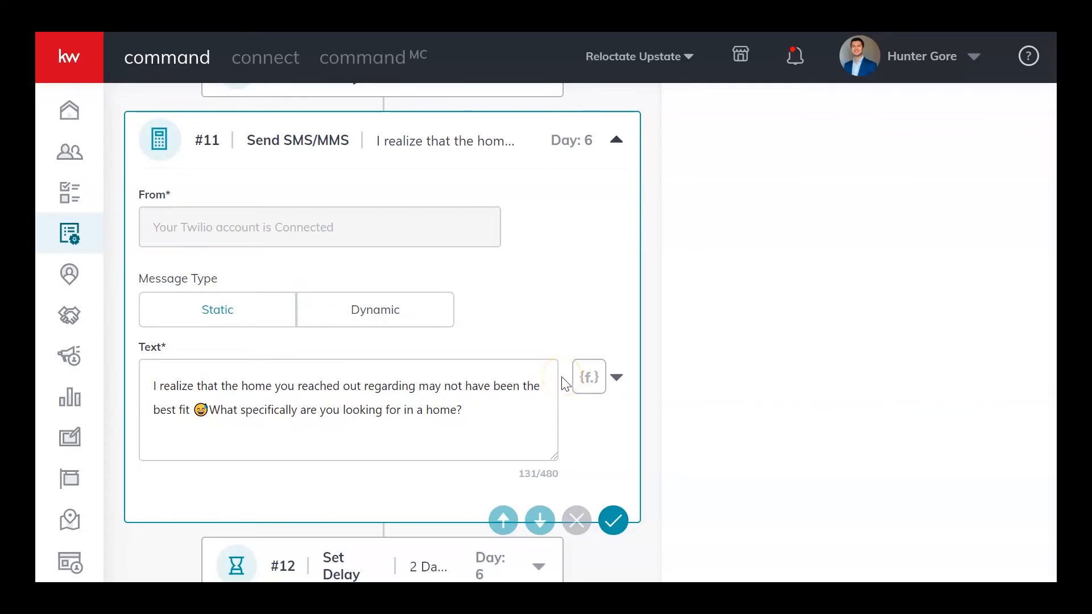
Read the action #13 email "How long does a Home Search take?" through to its signature, dismissing the Adobe update notification along the way.
scroll(562, 383, "down", 6)
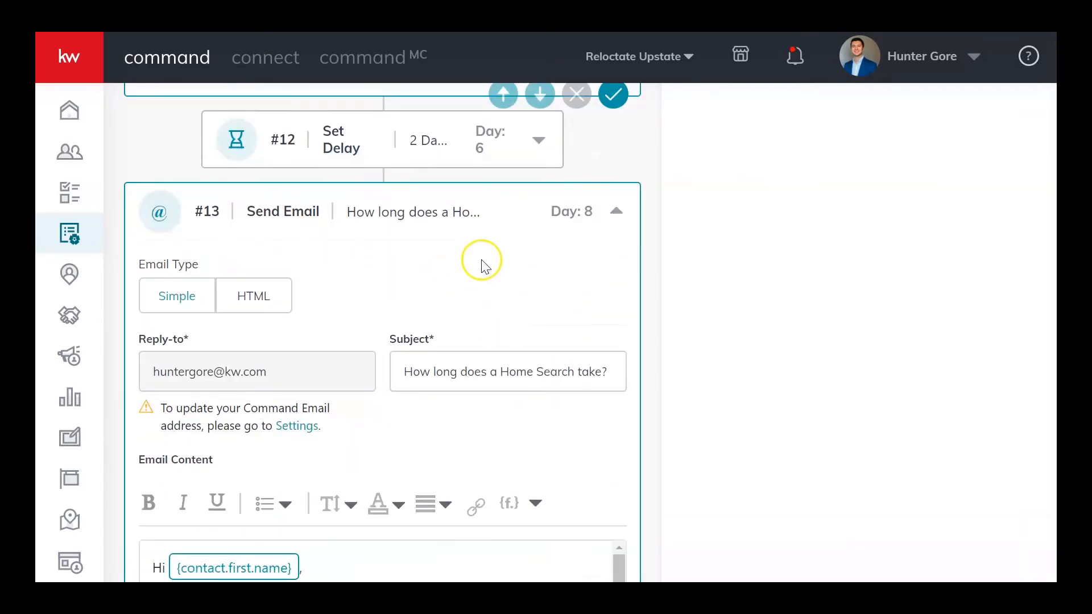
scroll(517, 278, "down", 2)
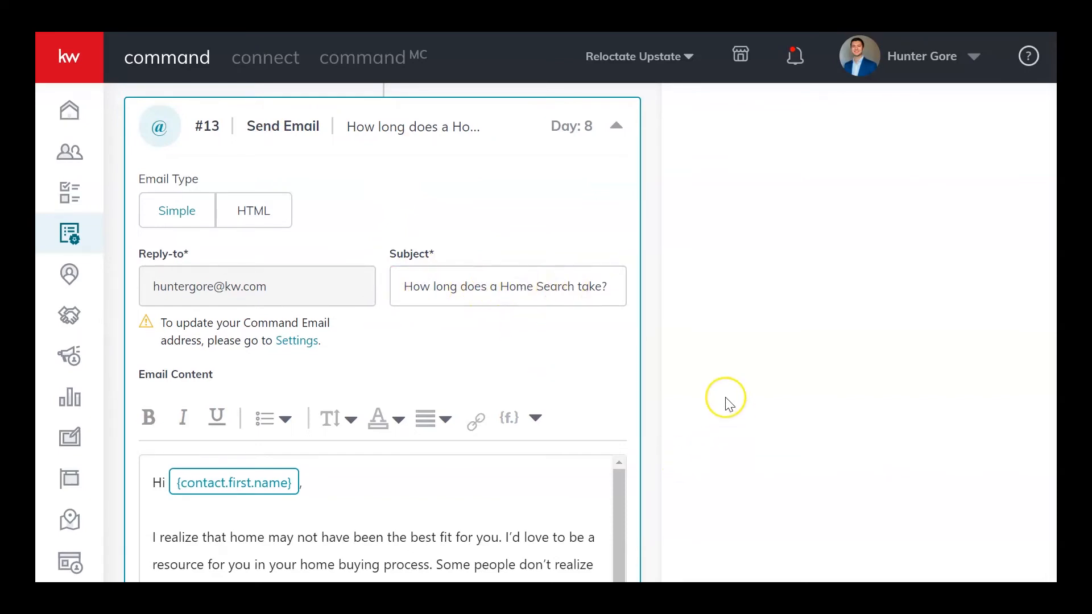
scroll(726, 400, "down", 5)
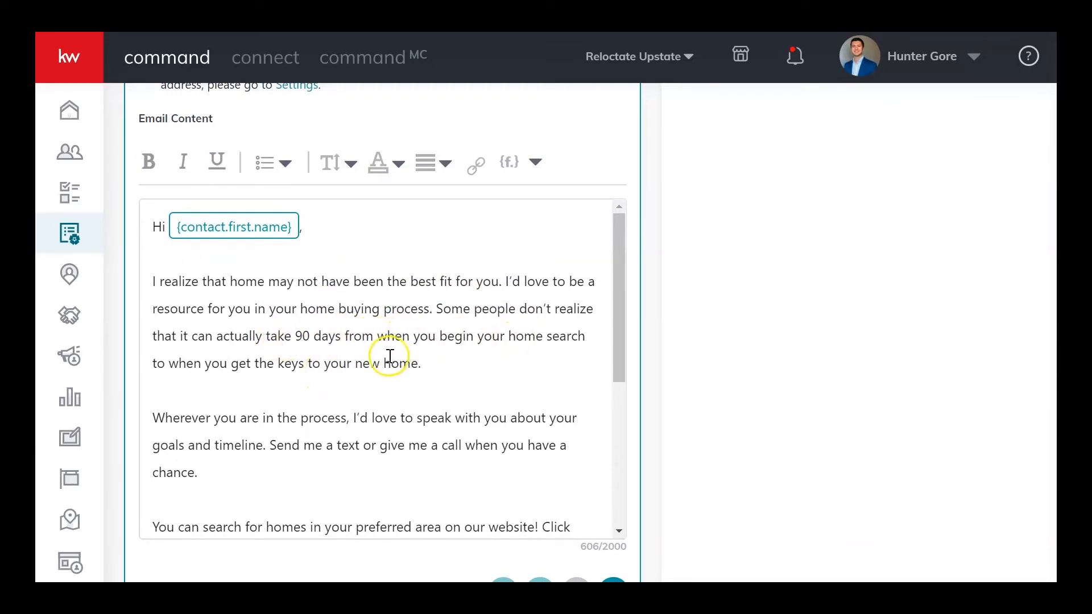
scroll(329, 383, "down", 3)
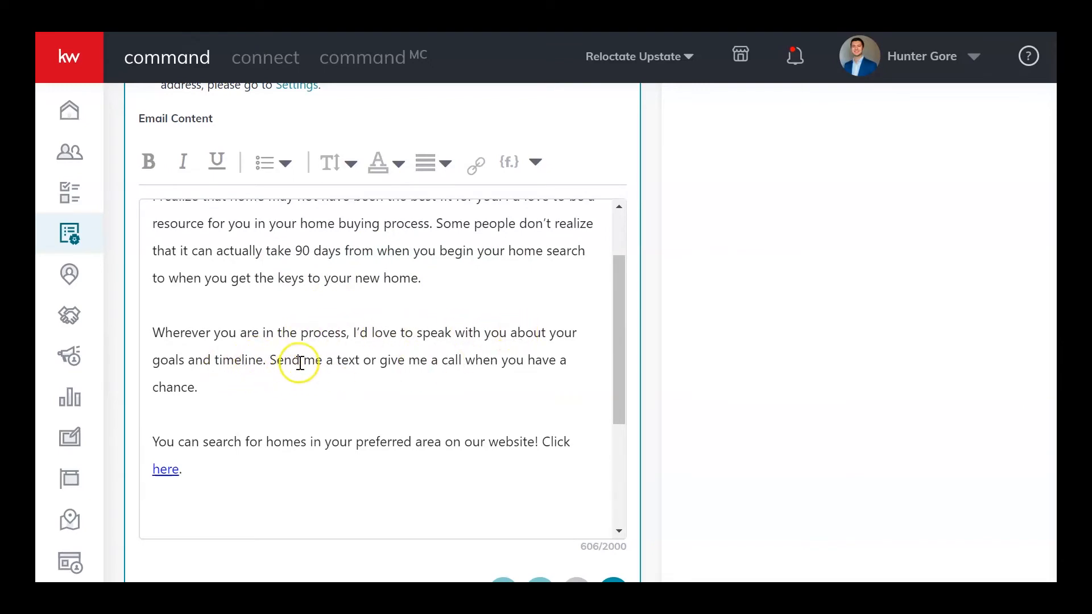
scroll(276, 383, "down", 3)
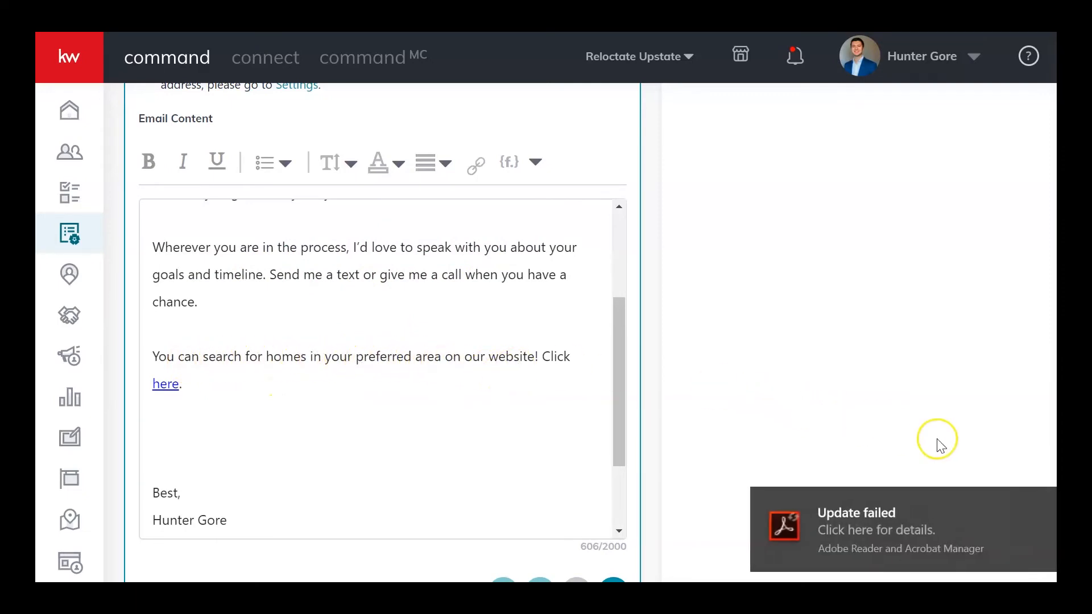
left_click(1033, 496)
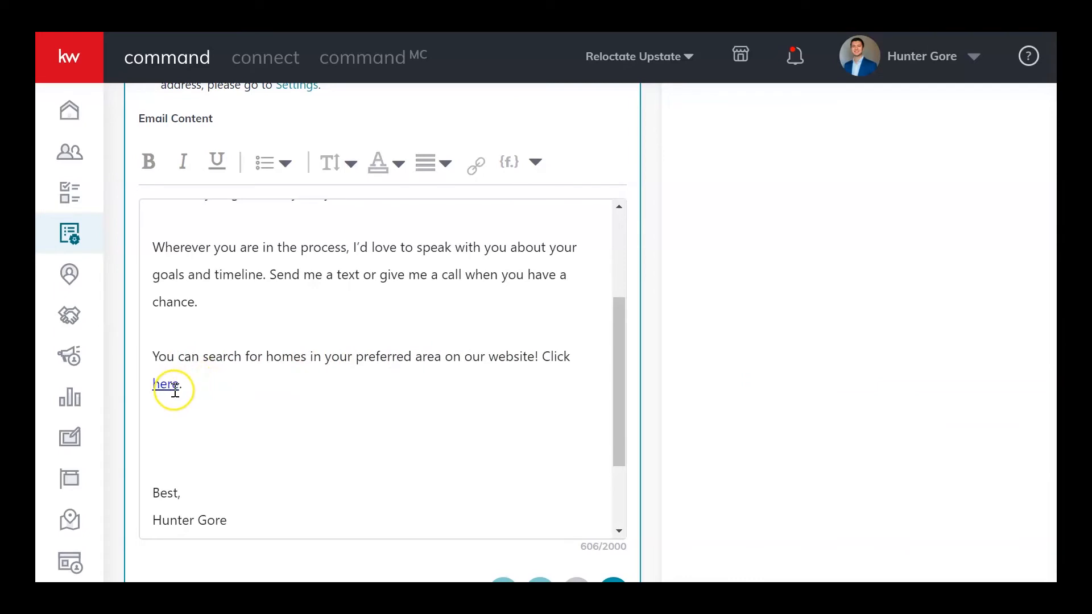
scroll(295, 321, "down", 2)
scroll(393, 319, "down", 2)
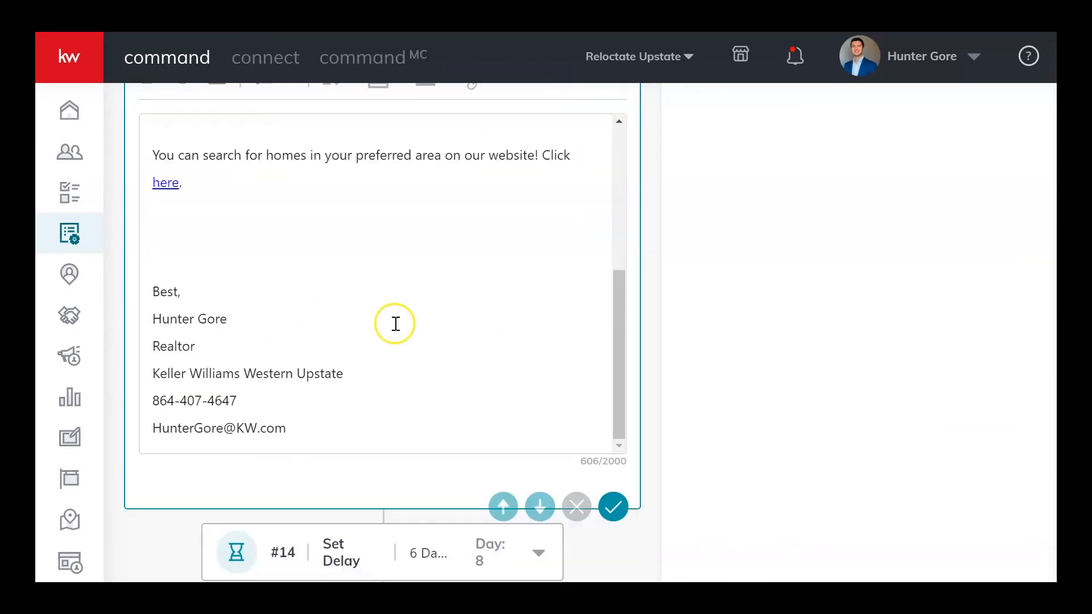
Check the delay in action #14 and look back at the website link and signature closing the action #13 email.
scroll(347, 278, "down", 5)
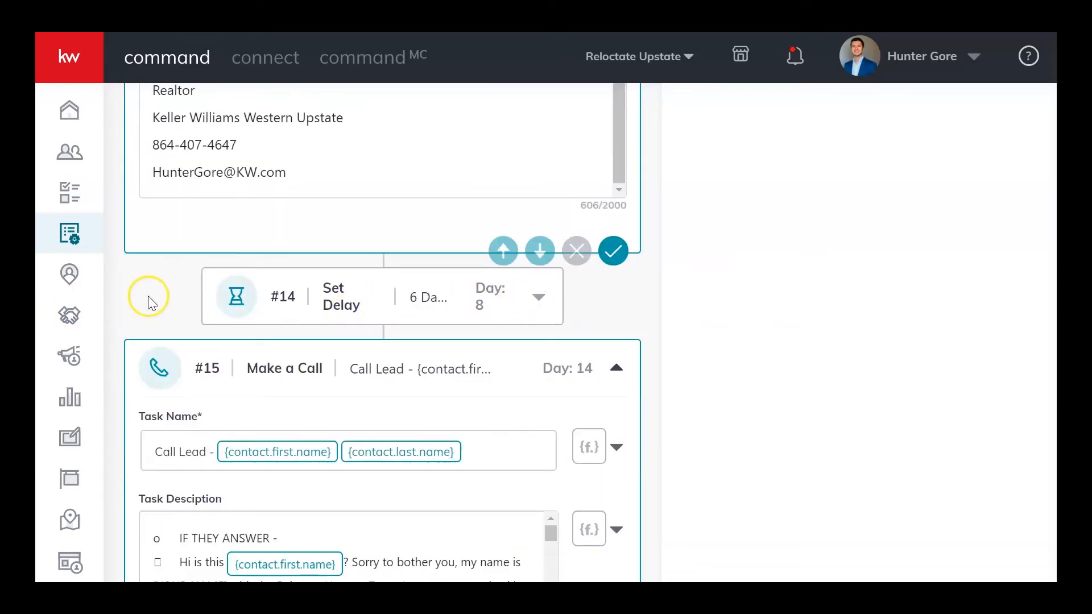
scroll(149, 302, "up", 10)
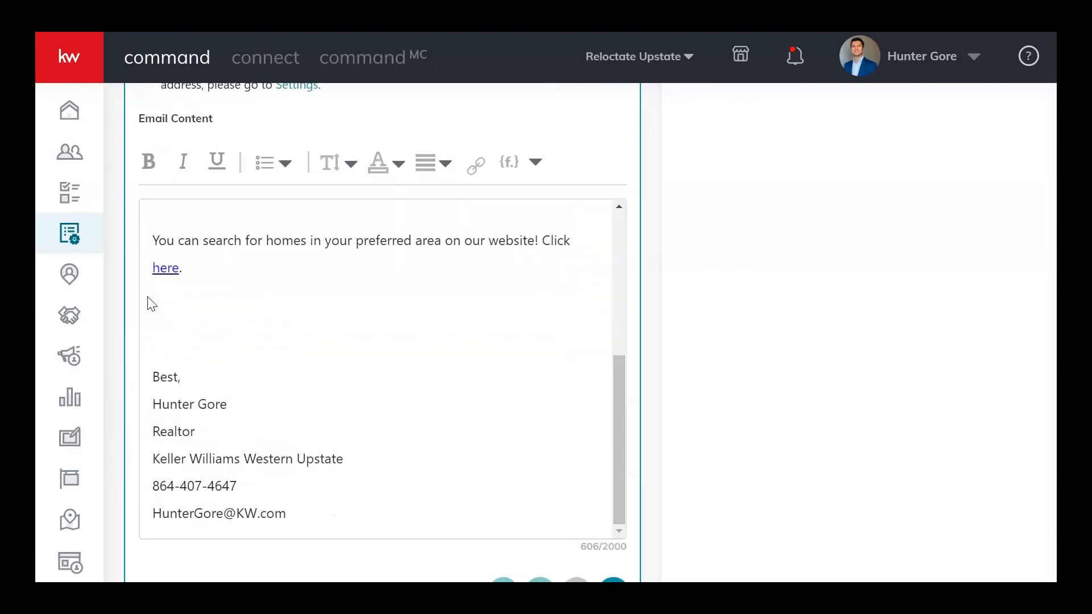
scroll(149, 302, "down", 9)
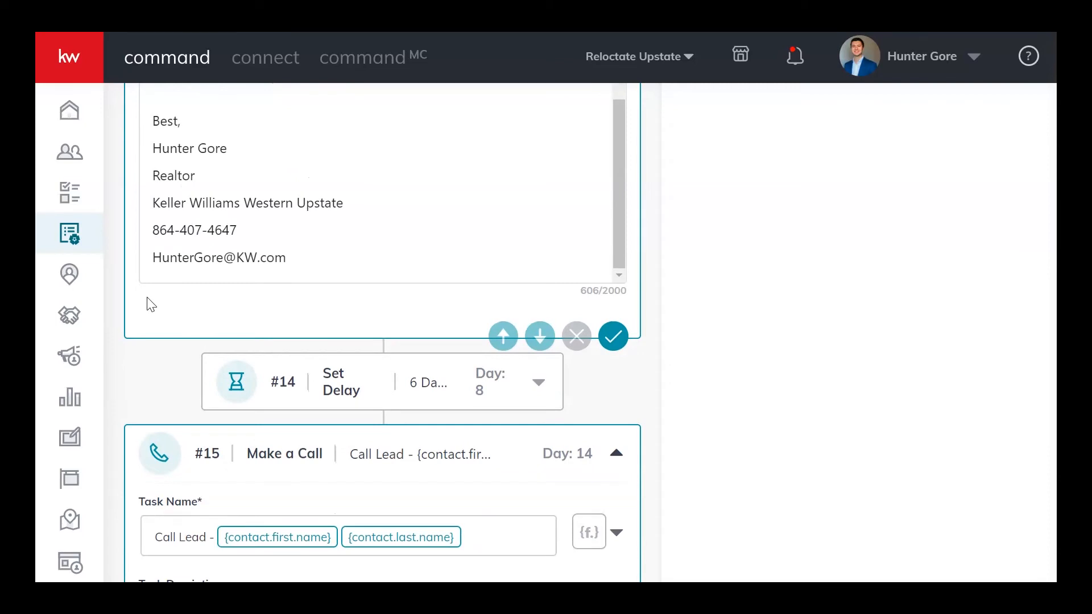
scroll(151, 305, "down", 2)
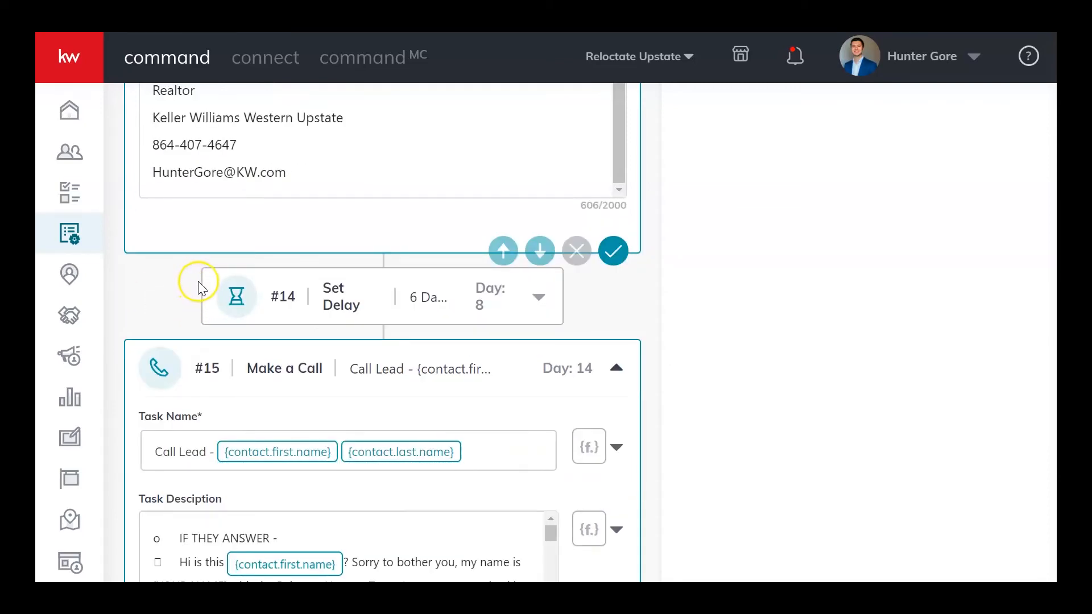
Review the Make a Call task in action #15, including its call script, voicemail wording and due-in days setting.
scroll(178, 295, "down", 3)
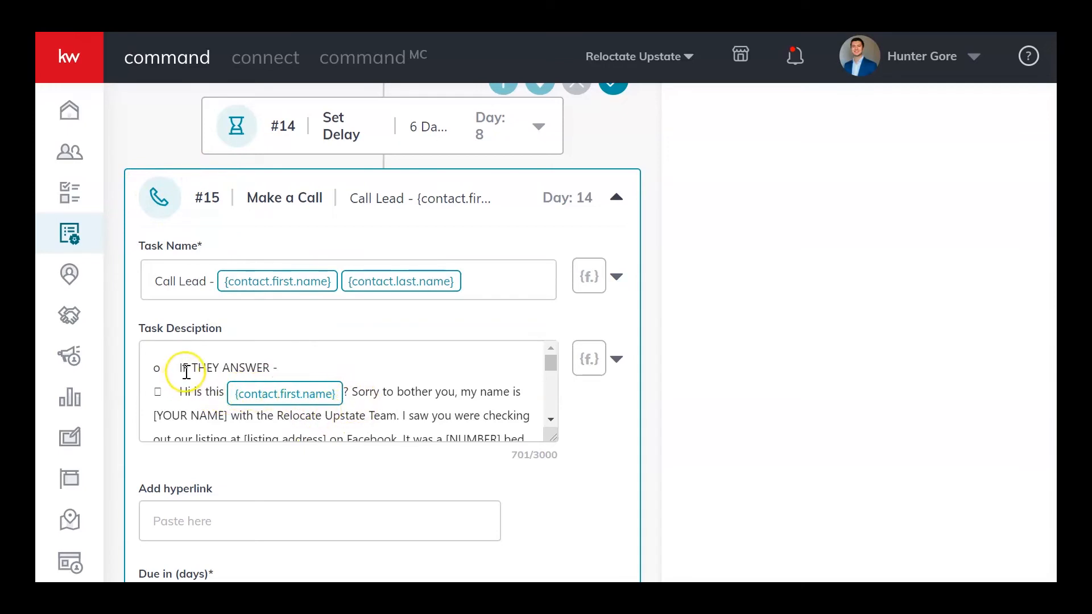
scroll(186, 373, "down", 3)
scroll(186, 373, "down", 4)
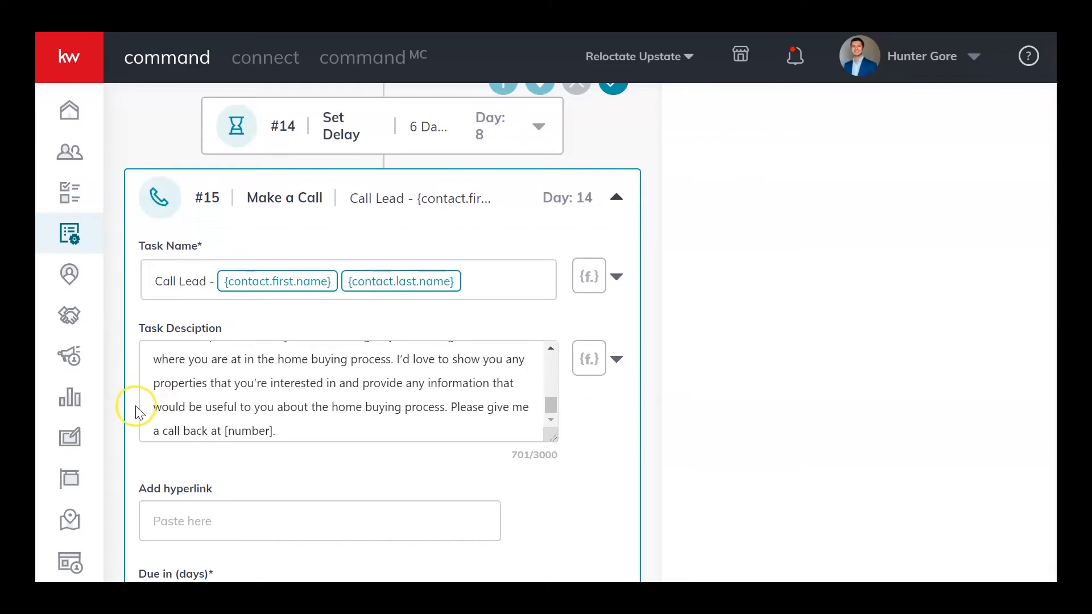
scroll(138, 410, "down", 3)
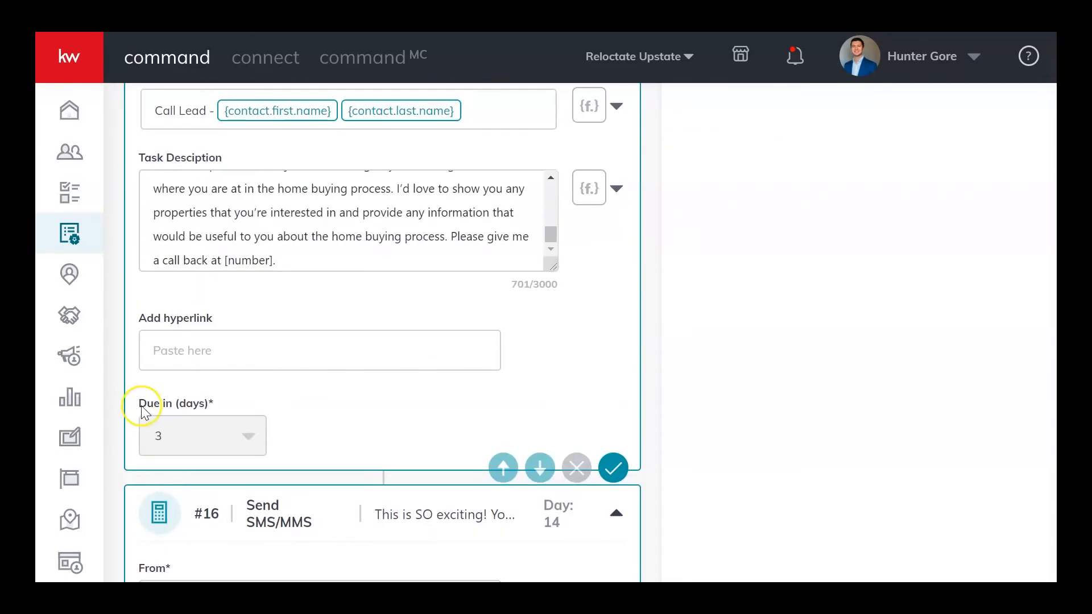
scroll(178, 390, "down", 3)
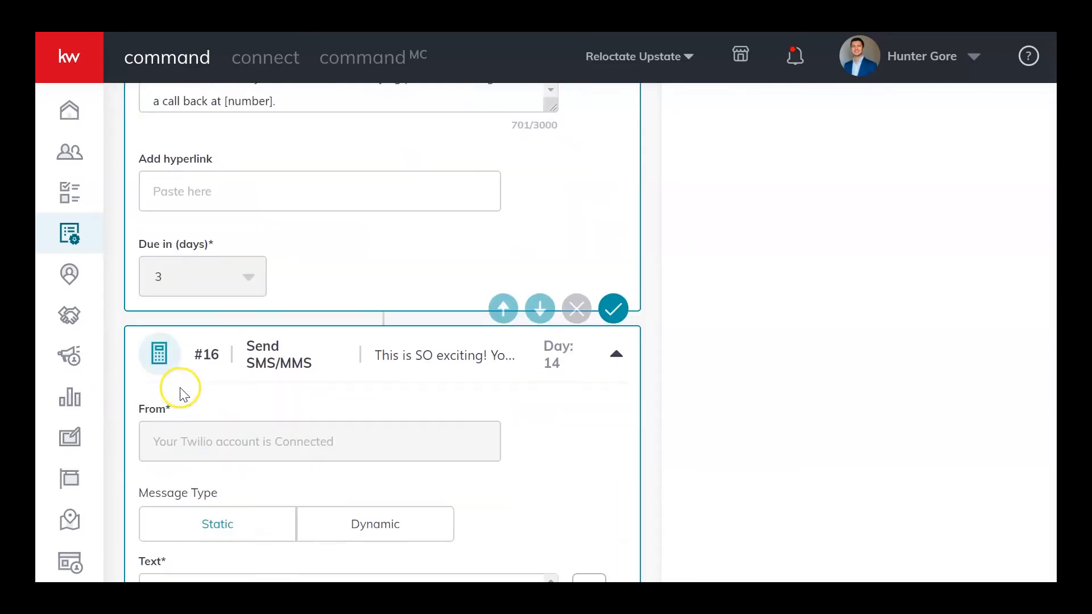
scroll(326, 385, "up", 9)
scroll(631, 413, "down", 3)
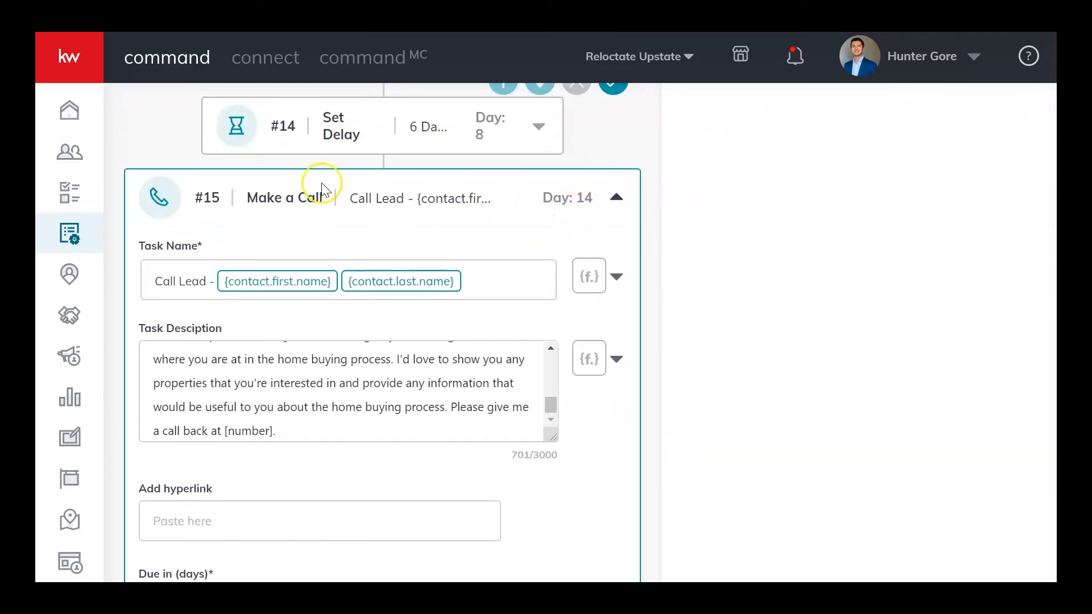
Read the "This is SO exciting!" text message in action #16 about the website and app, through to its closing line.
scroll(522, 239, "down", 10)
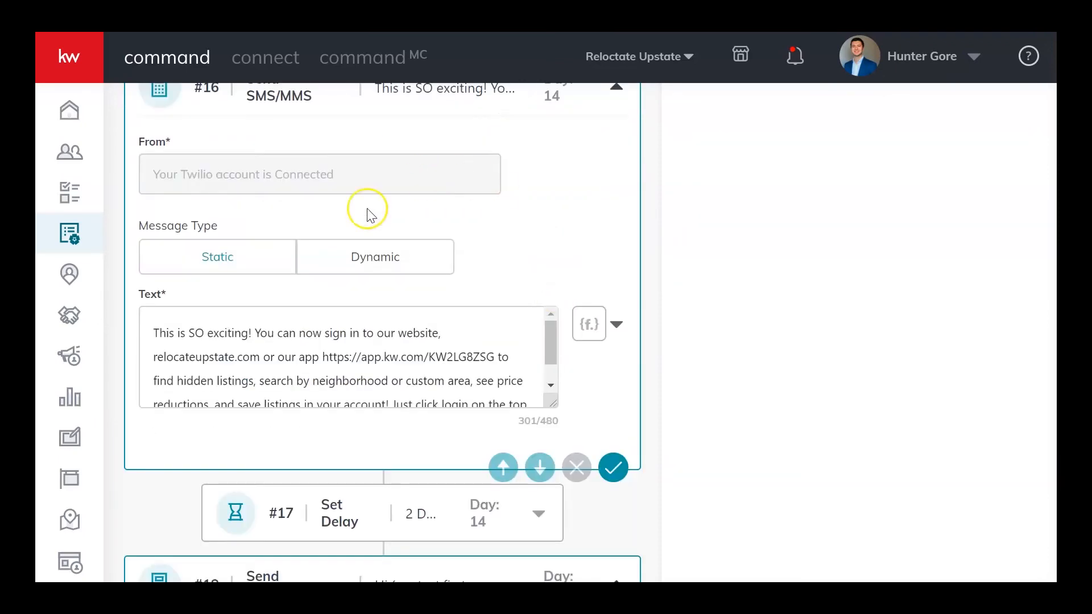
scroll(602, 272, "up", 3)
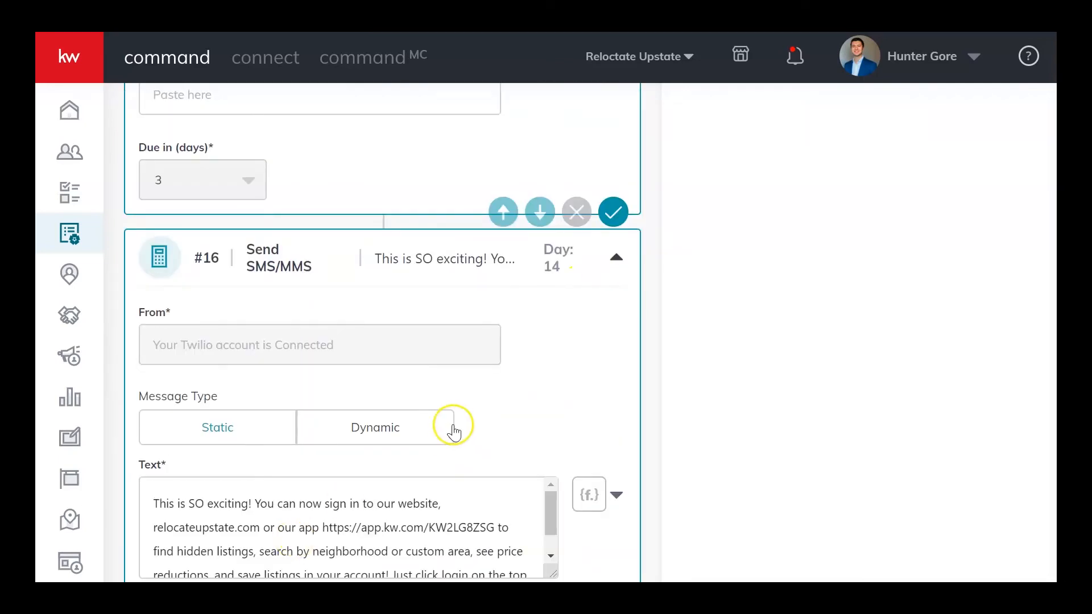
scroll(444, 421, "down", 3)
scroll(361, 376, "down", 1)
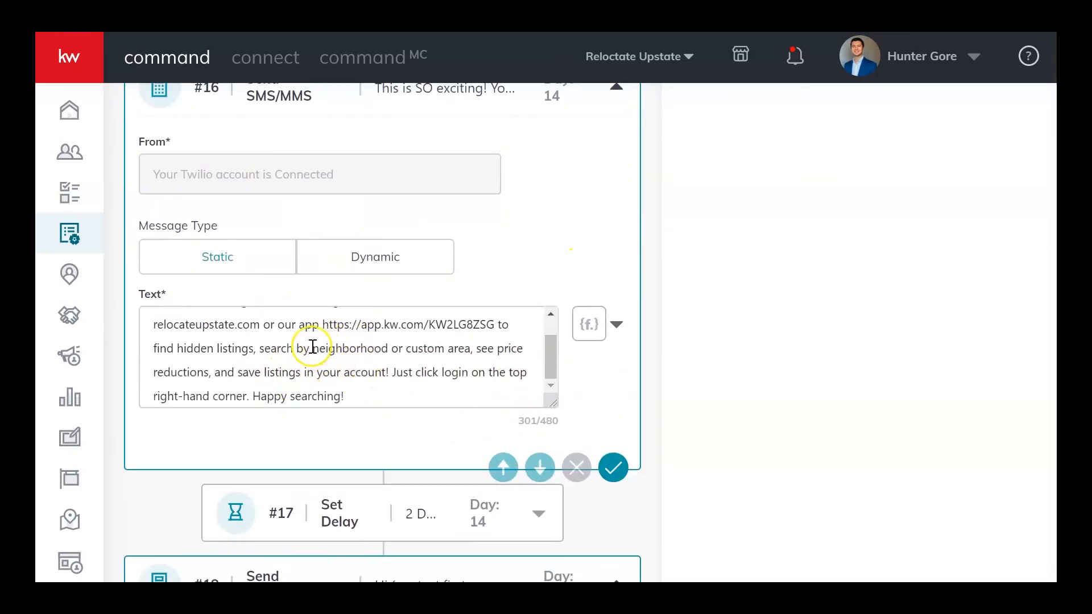
scroll(312, 346, "up", 1)
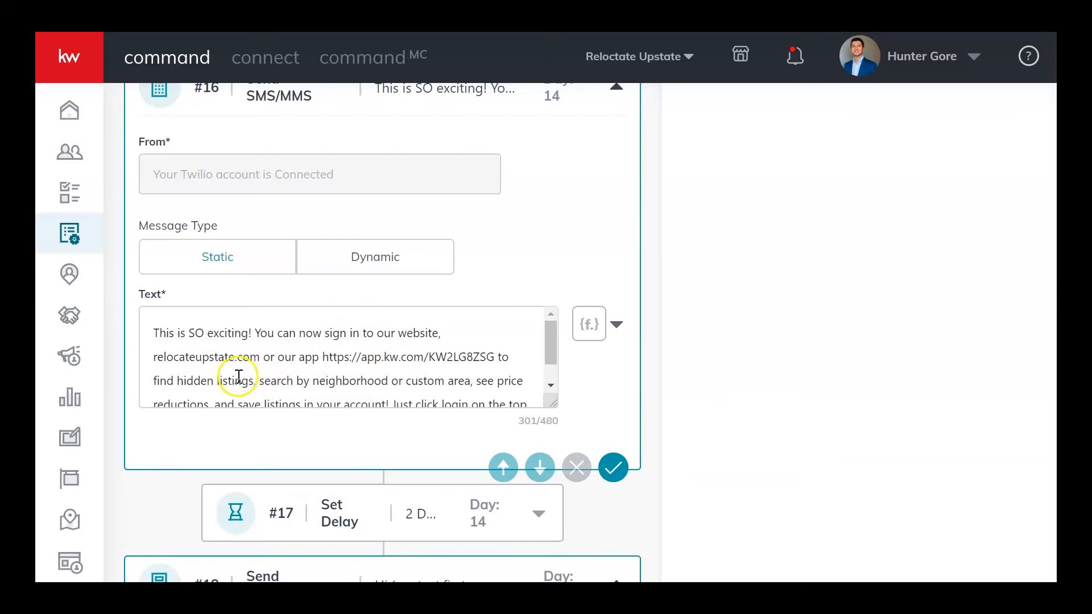
scroll(305, 370, "down", 1)
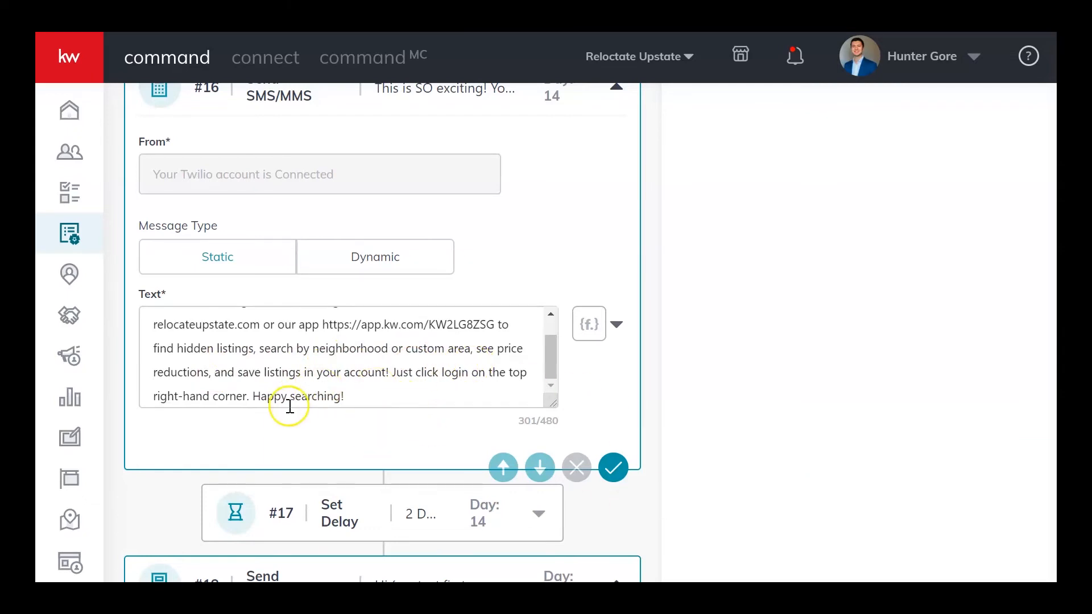
Check the delay in action #17 and read the action #18 text message about being a resource in the home buying process.
scroll(189, 466, "down", 3)
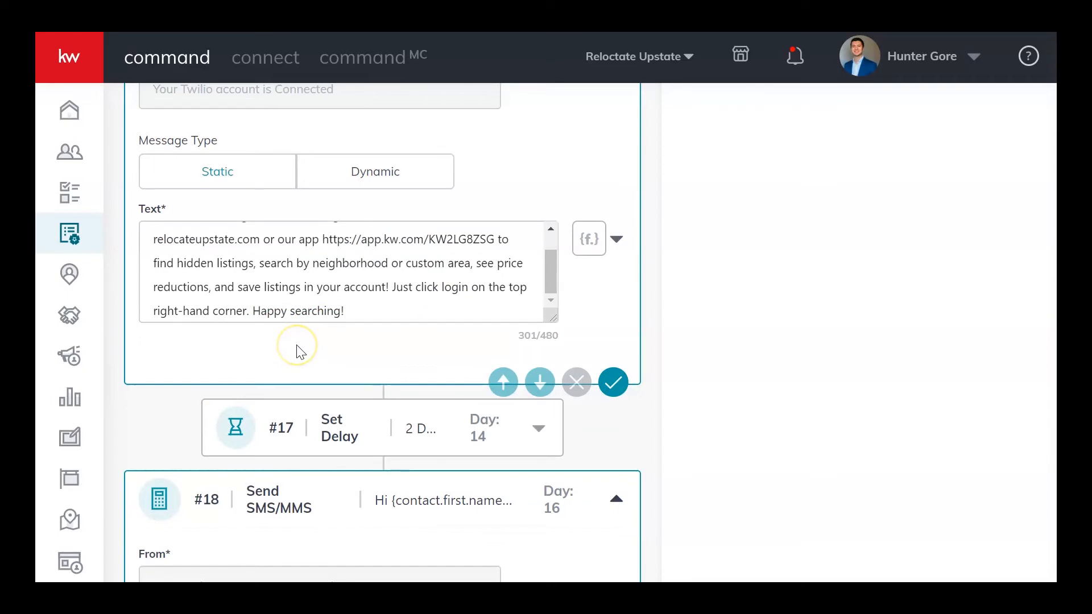
scroll(380, 349, "down", 3)
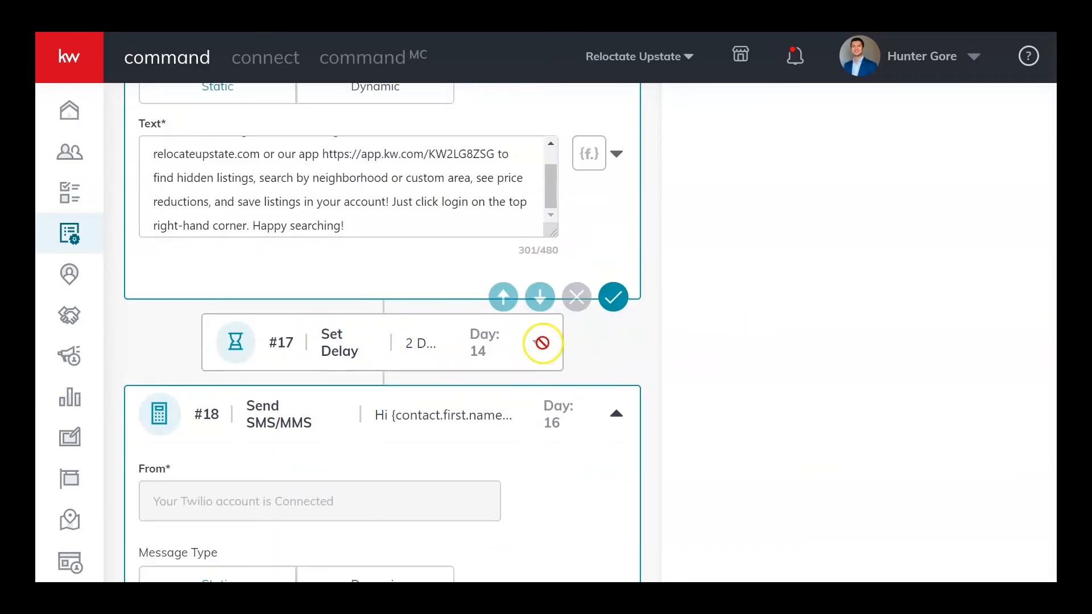
scroll(542, 344, "down", 1)
scroll(573, 363, "down", 3)
scroll(573, 372, "up", 2)
scroll(602, 364, "down", 2)
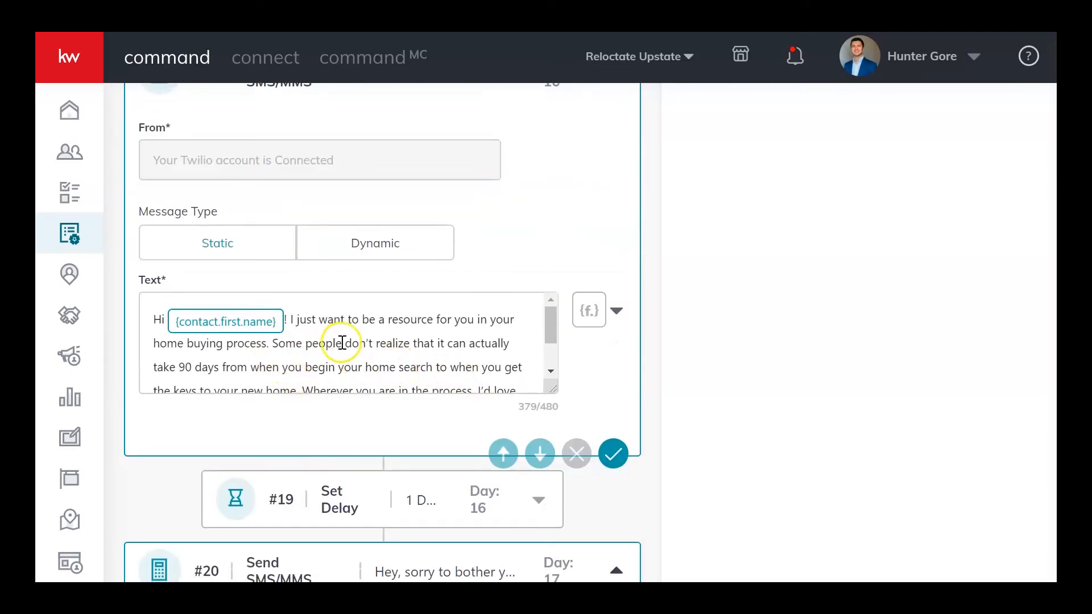
scroll(328, 367, "down", 2)
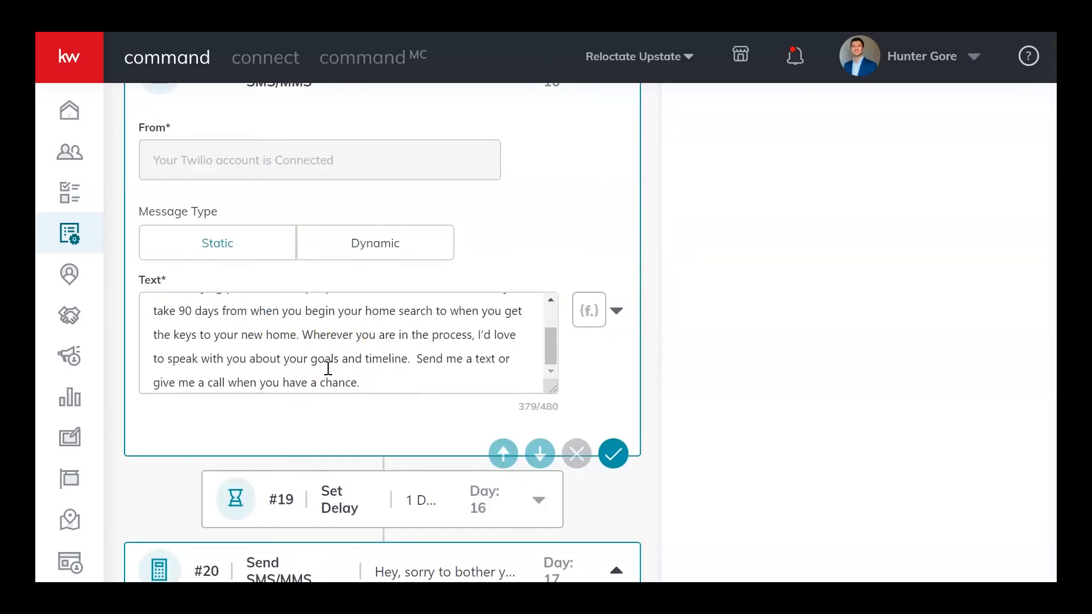
scroll(328, 368, "up", 2)
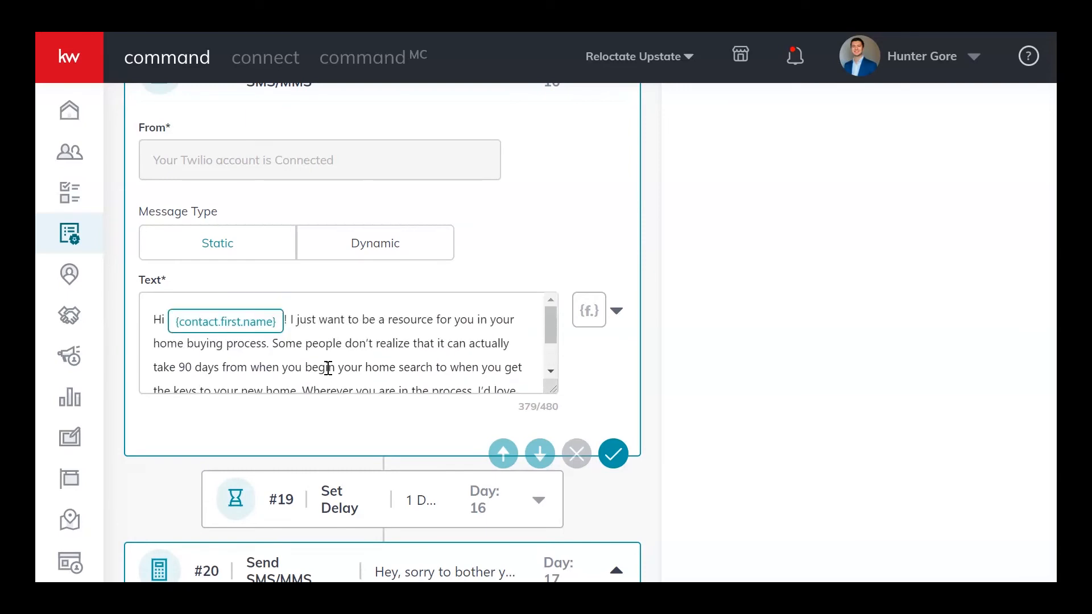
scroll(328, 368, "down", 2)
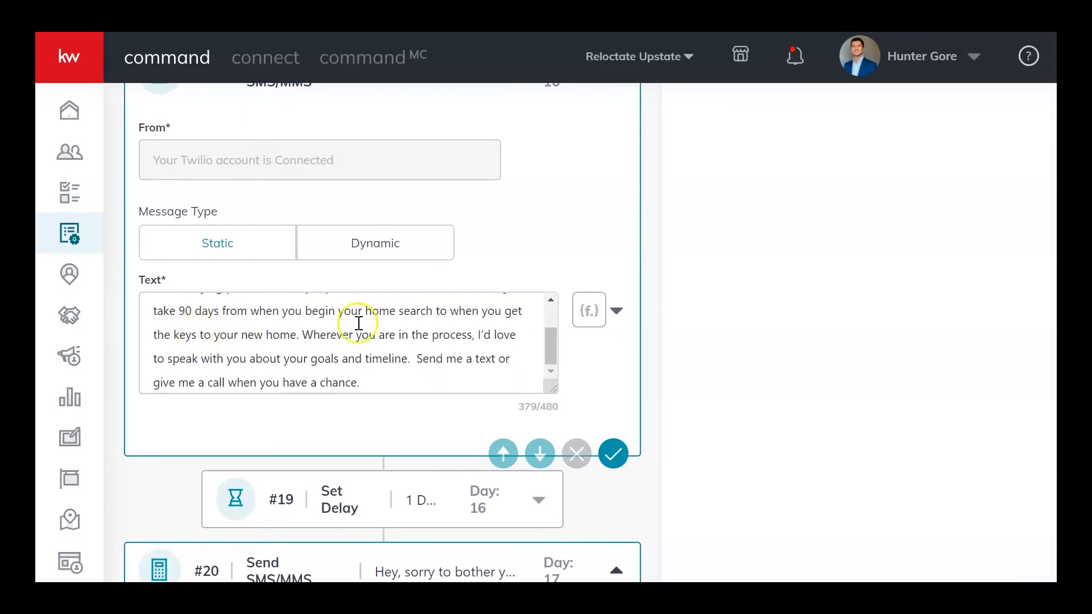
Look back to the action #13 email and skim the sequence forward to the delay in action #19.
scroll(660, 312, "up", 3)
scroll(618, 366, "up", 10)
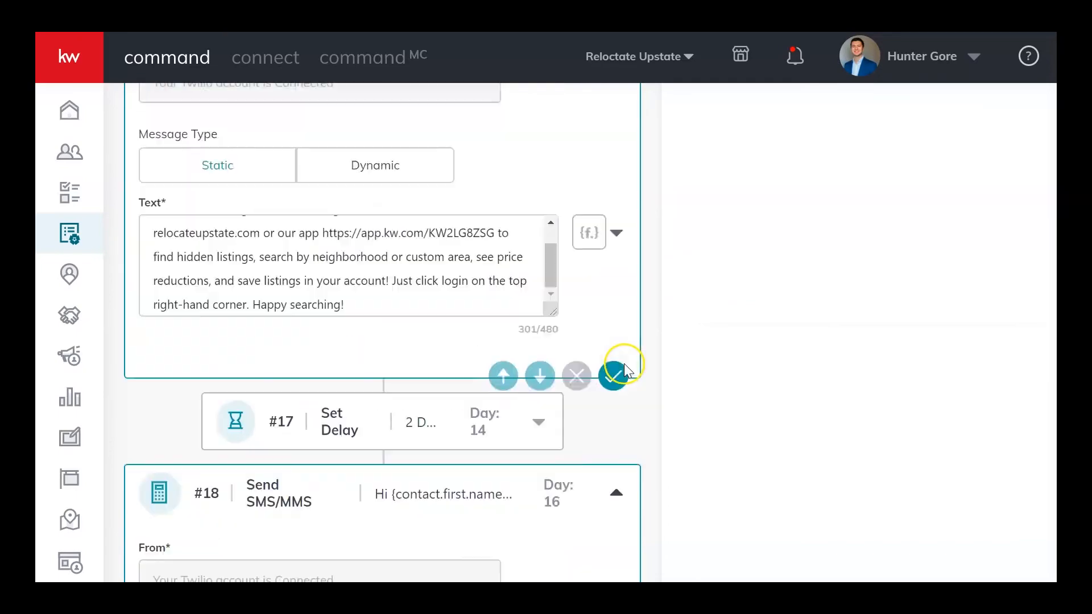
scroll(358, 282, "up", 6)
scroll(848, 419, "down", 15)
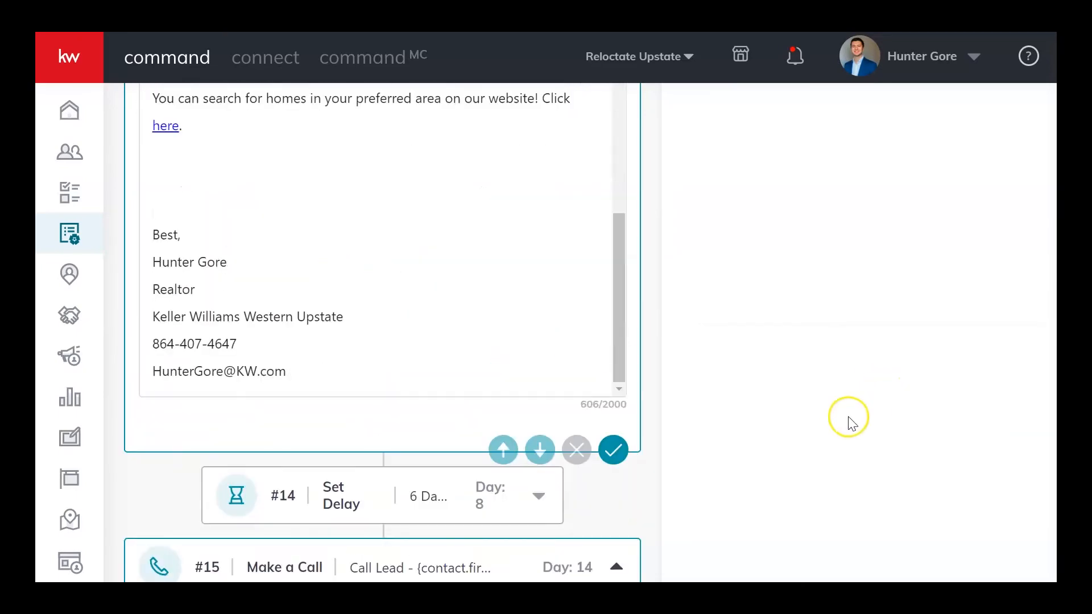
scroll(747, 414, "down", 3)
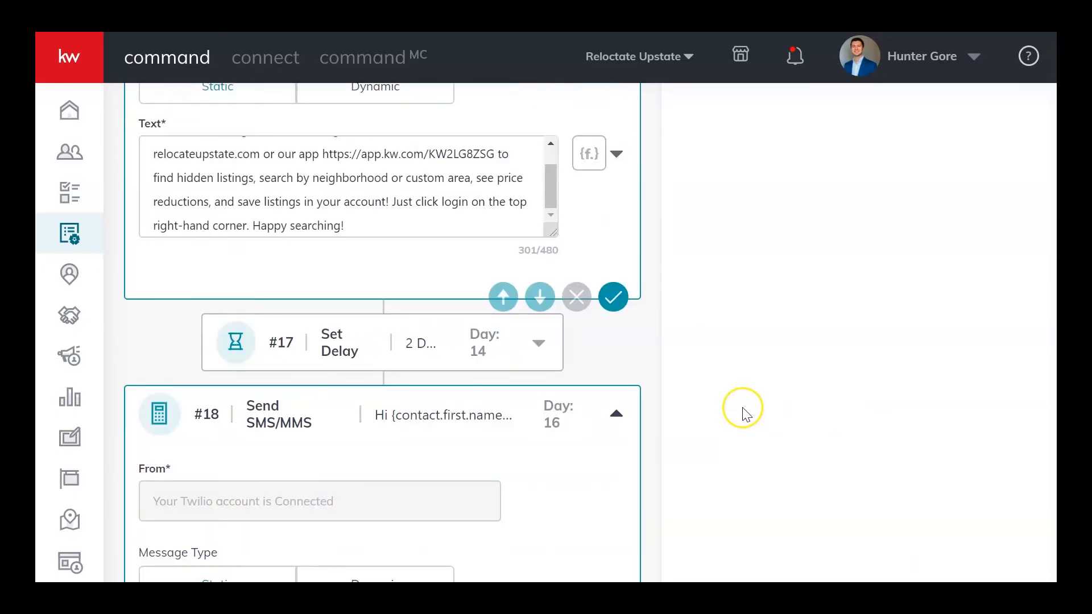
scroll(740, 412, "down", 9)
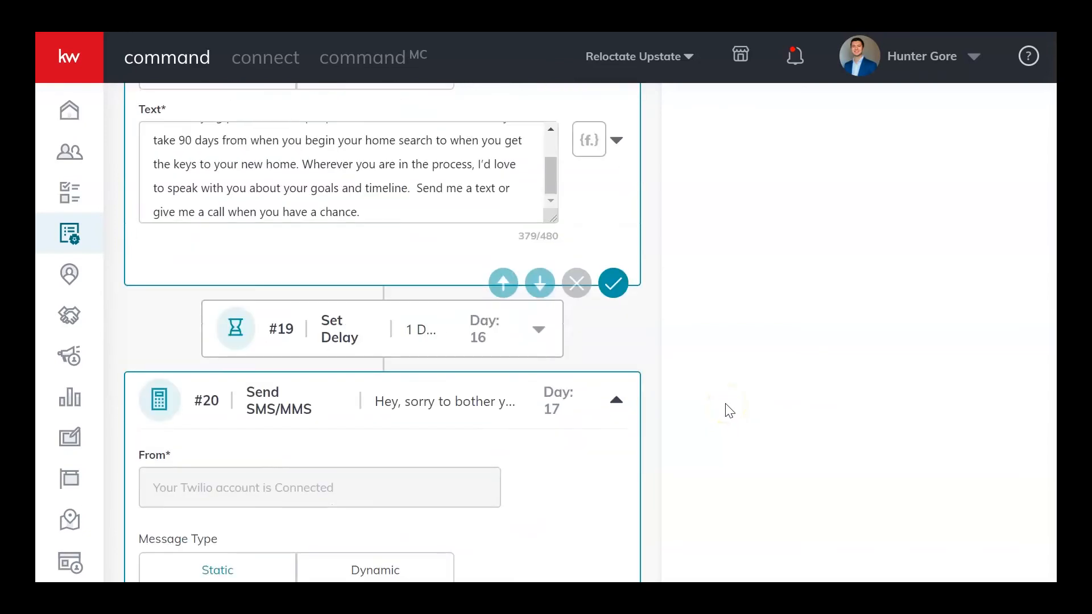
Read the action #20 text message asking whether email is an easier way to connect, including its contact email placeholder.
scroll(729, 410, "down", 2)
scroll(524, 322, "down", 3)
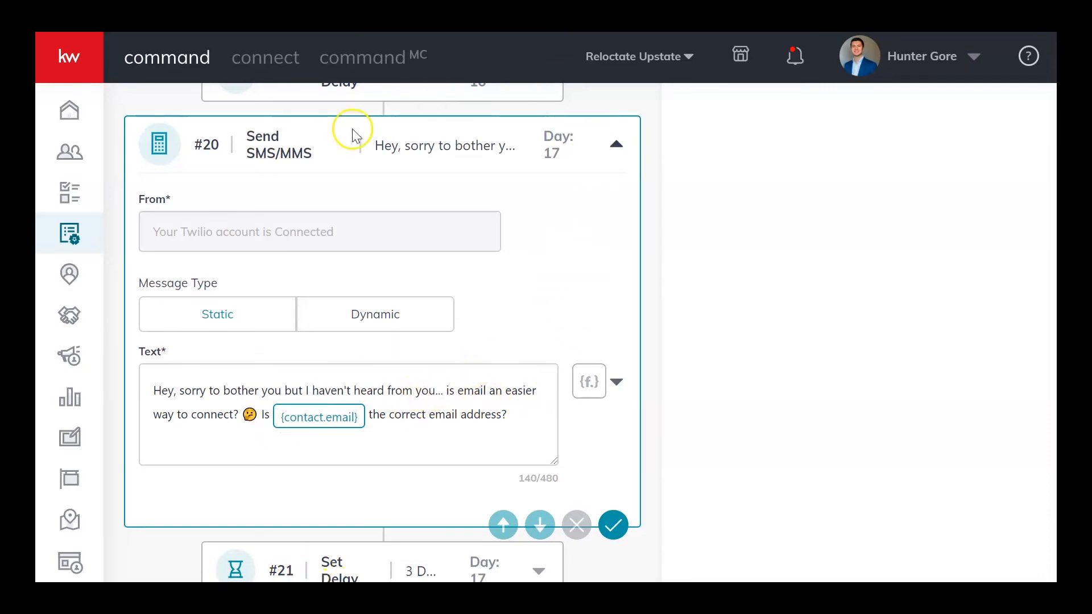
scroll(352, 129, "up", 3)
scroll(133, 233, "down", 3)
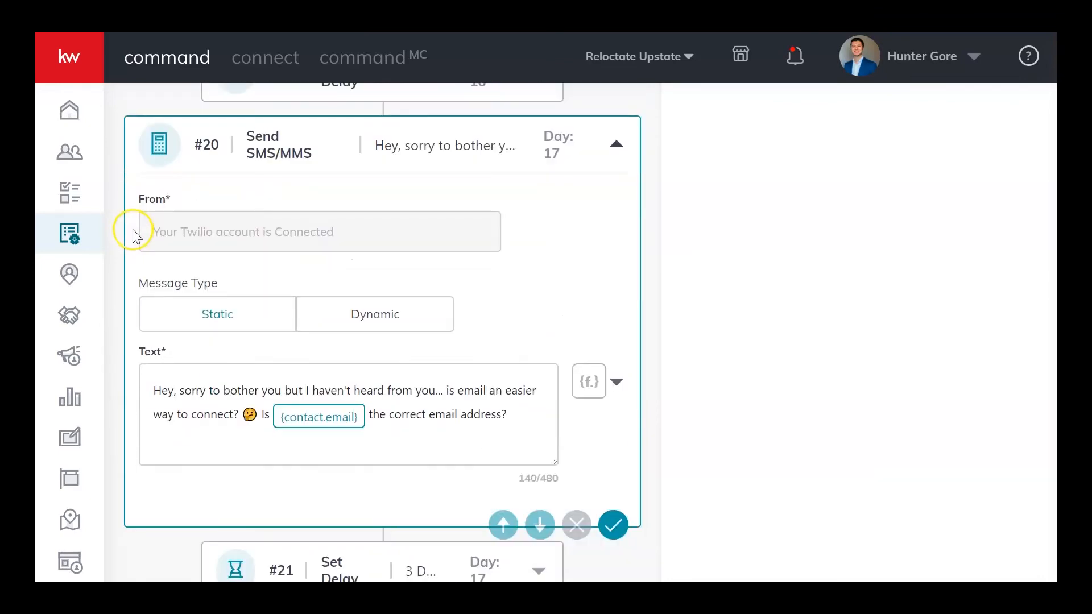
Check the delay in action #21 and read the "Open Houses this Weekend!" email in action #22, including its website link.
scroll(133, 233, "down", 5)
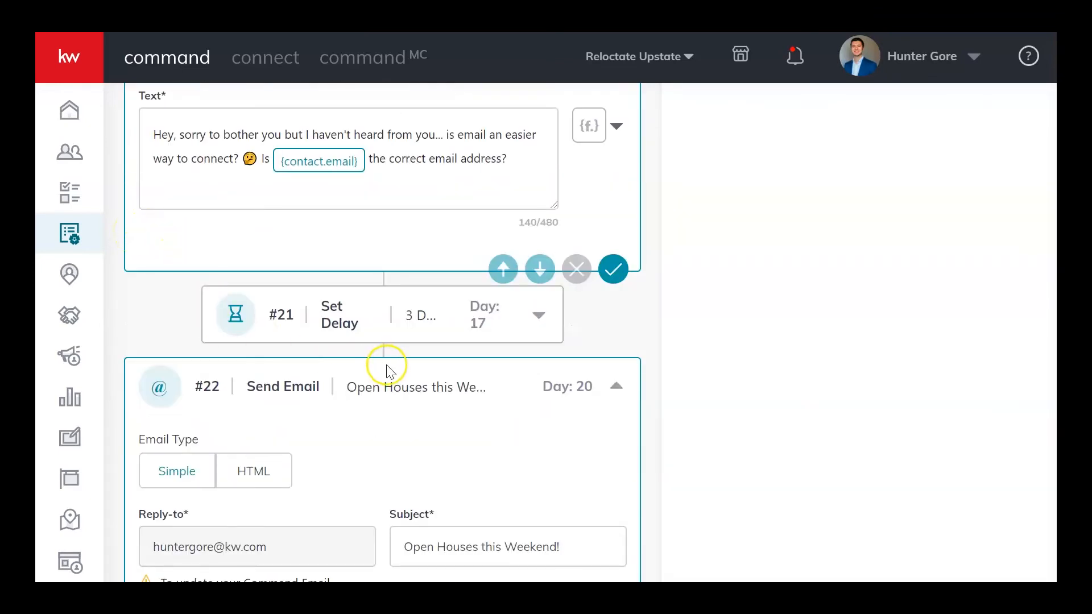
scroll(390, 373, "down", 3)
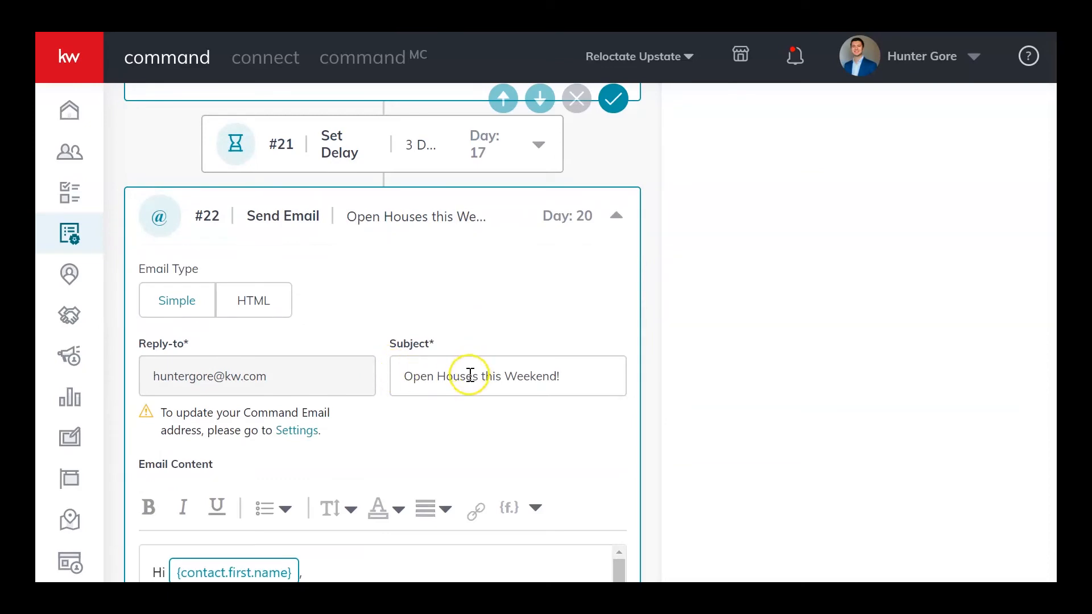
scroll(477, 390, "down", 3)
scroll(449, 412, "down", 2)
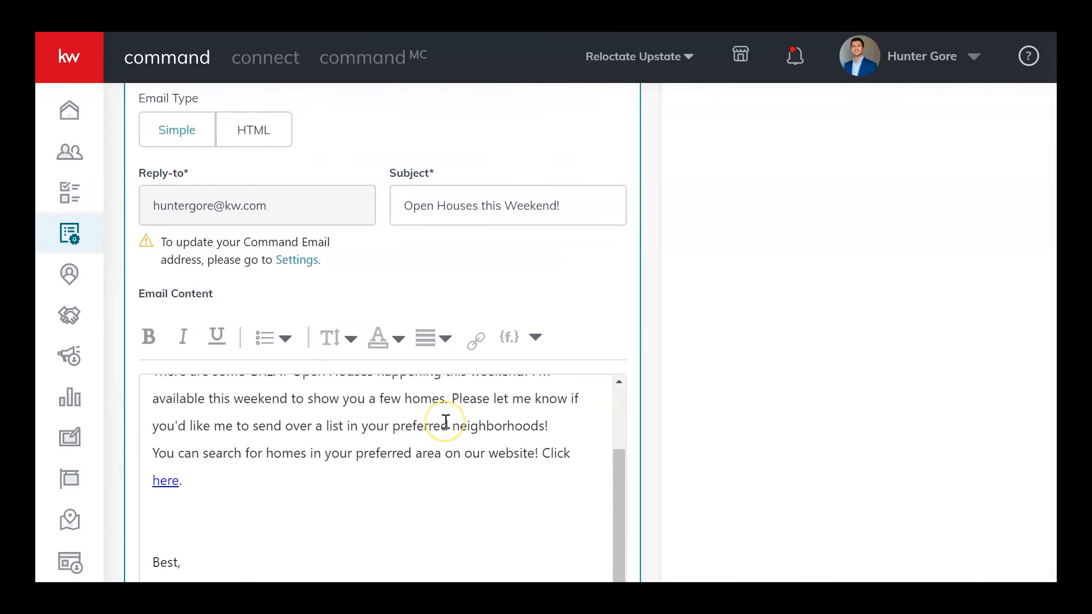
scroll(446, 421, "up", 2)
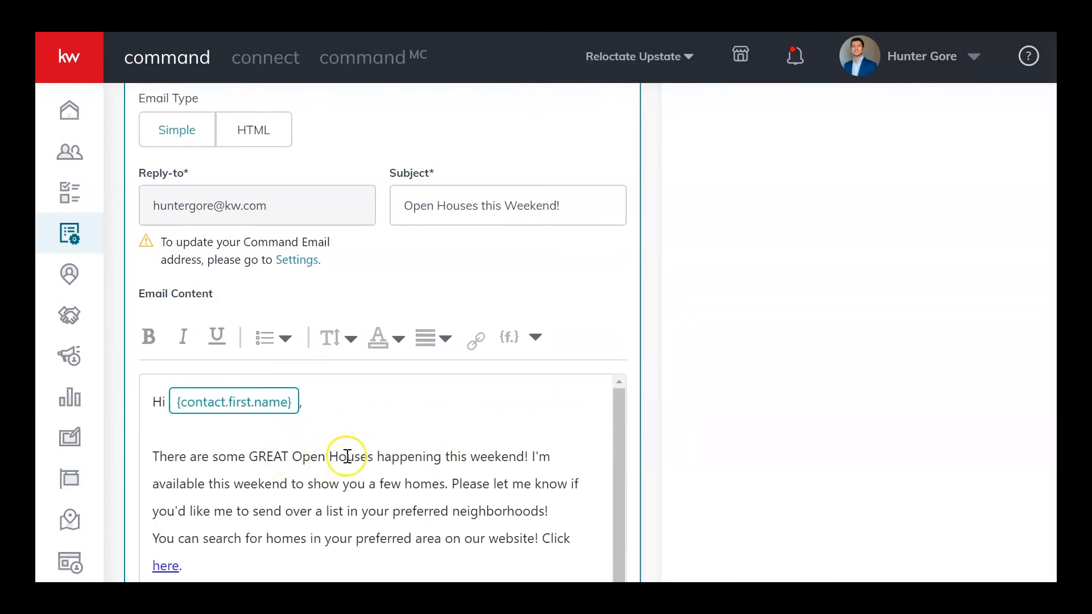
scroll(711, 333, "down", 2)
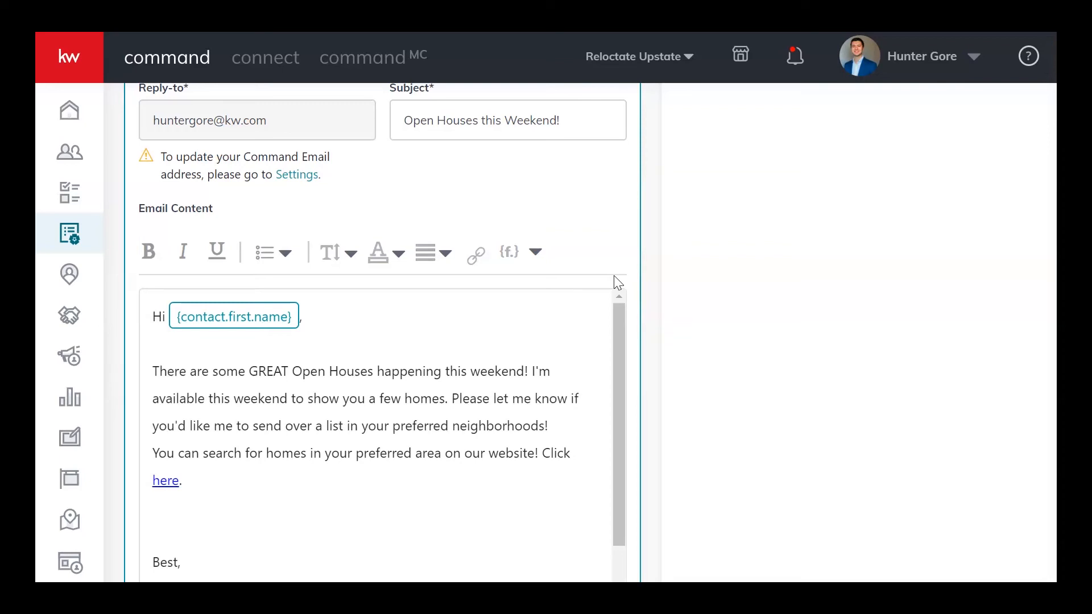
Review the action #22 email from greeting to signature, together with the delay in action #23 that follows it.
scroll(361, 212, "down", 5)
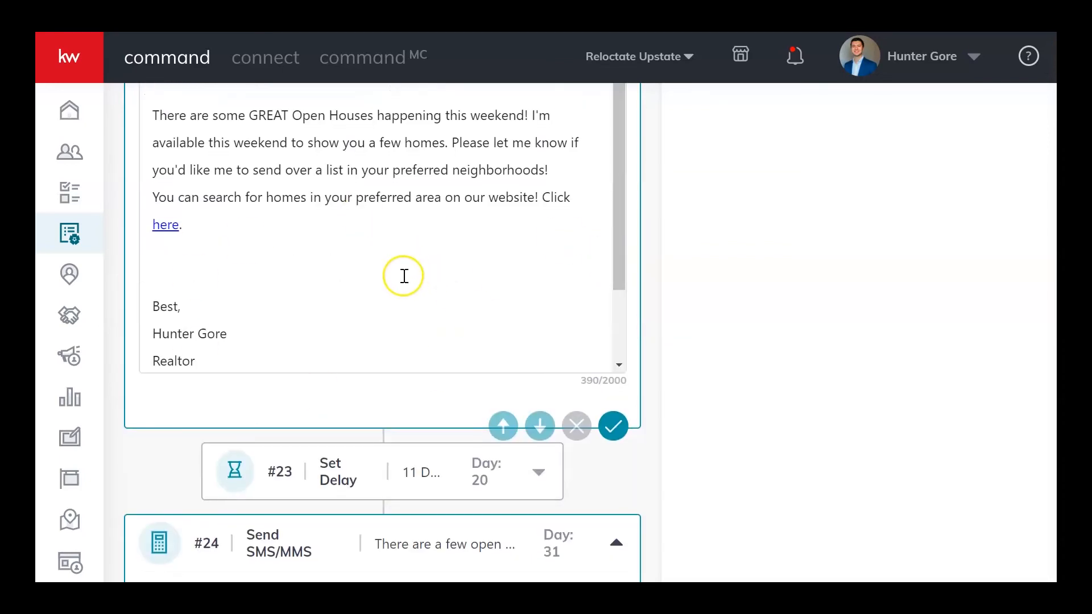
scroll(404, 257, "down", 2)
scroll(410, 253, "up", 2)
scroll(663, 348, "down", 2)
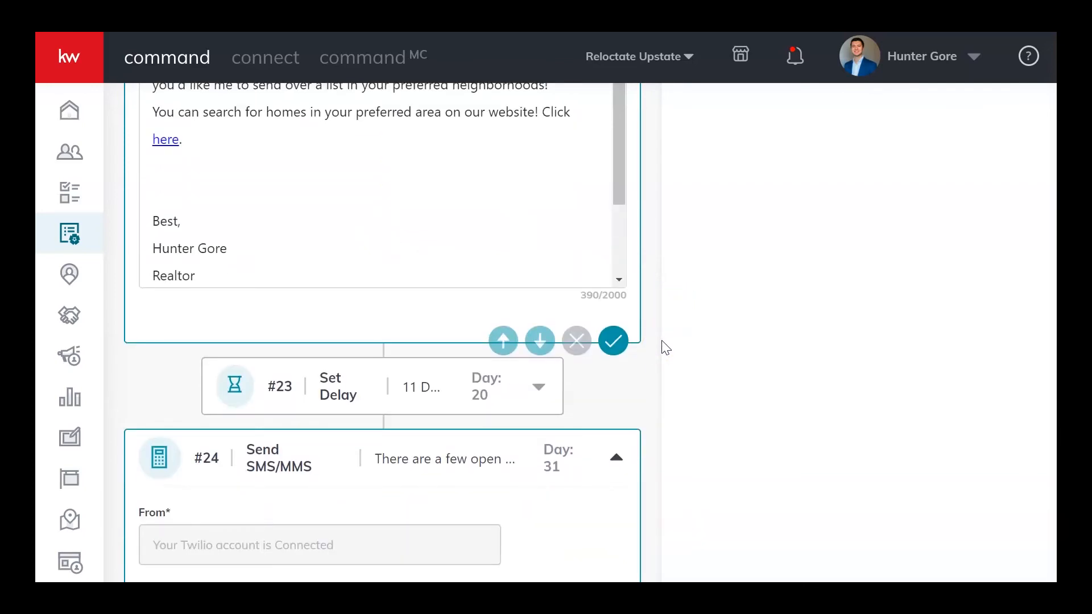
scroll(663, 324, "down", 2)
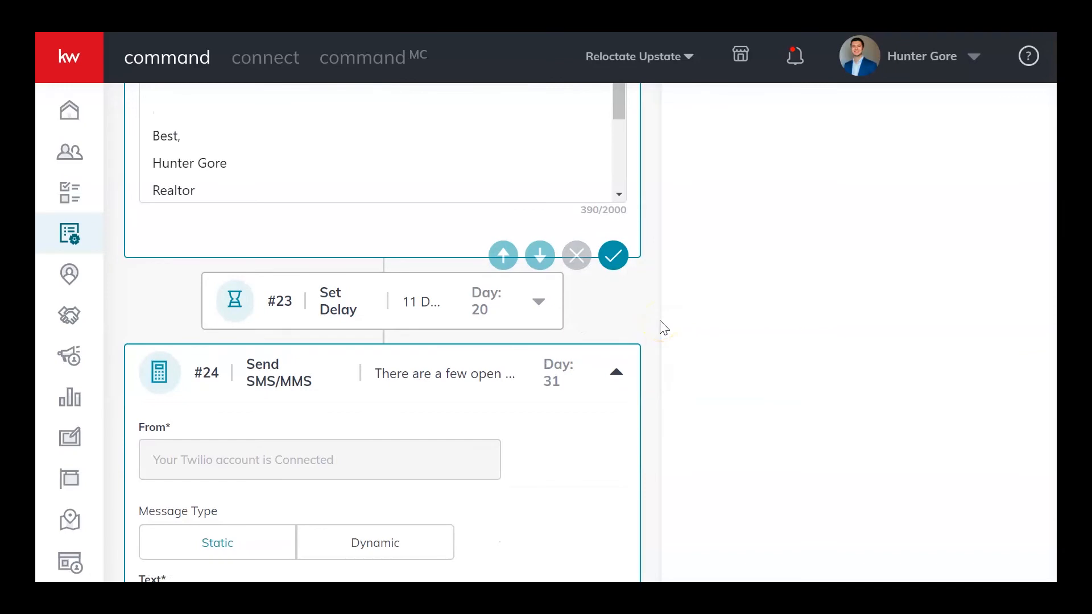
scroll(663, 328, "up", 6)
left_click_drag(614, 342, 642, 319)
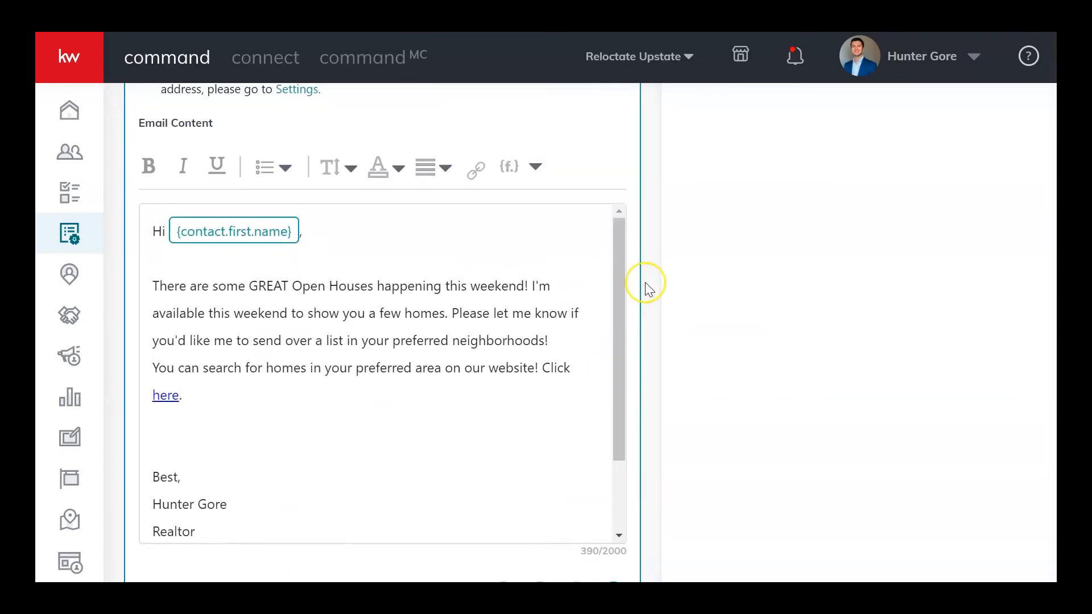
scroll(646, 283, "down", 6)
scroll(646, 284, "down", 2)
scroll(648, 289, "up", 8)
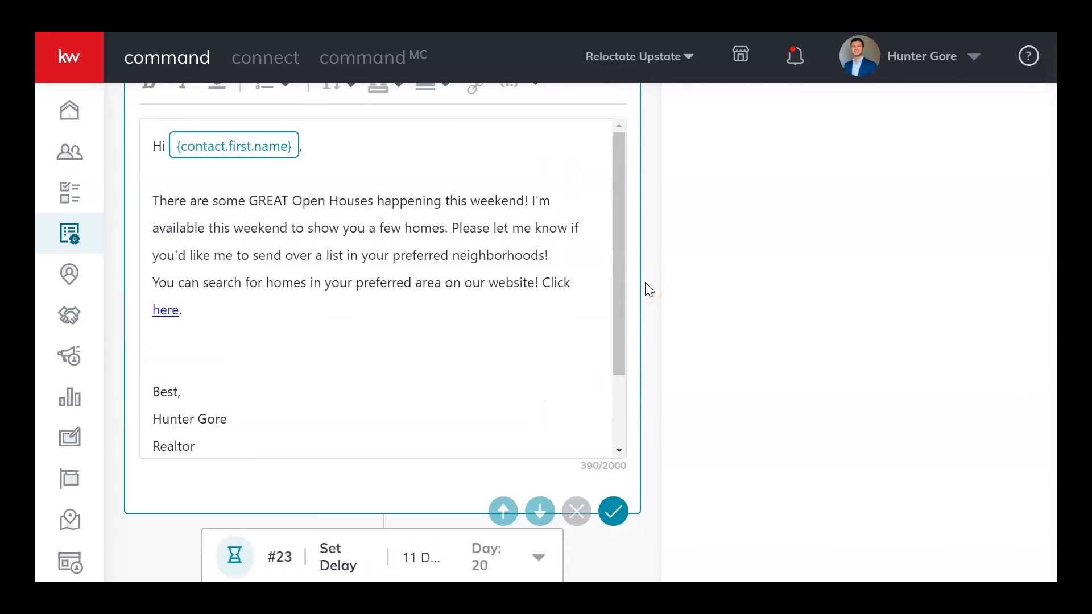
scroll(649, 289, "down", 7)
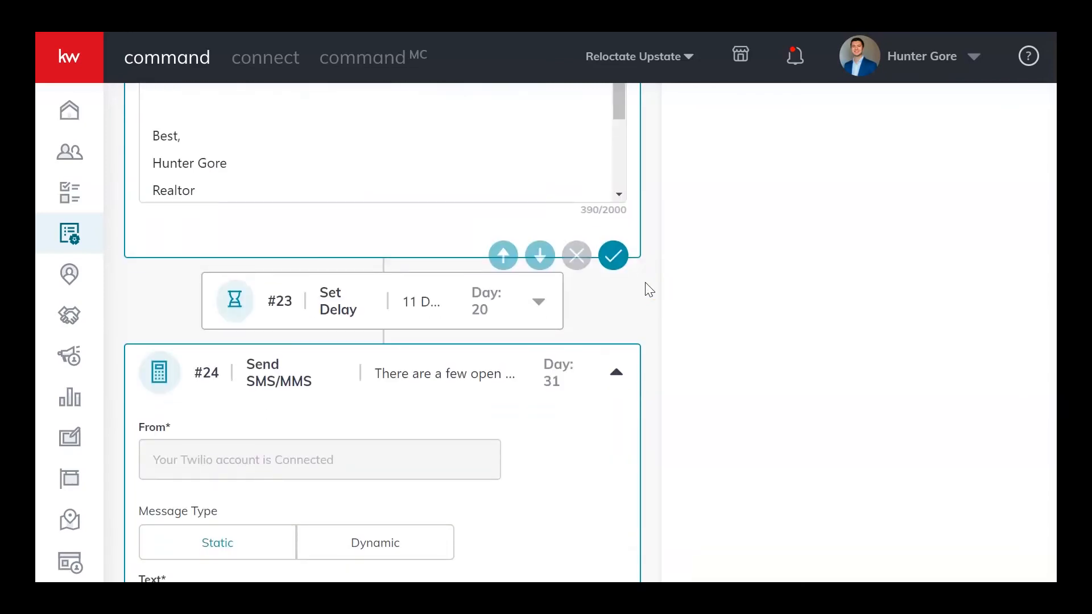
scroll(650, 291, "up", 2)
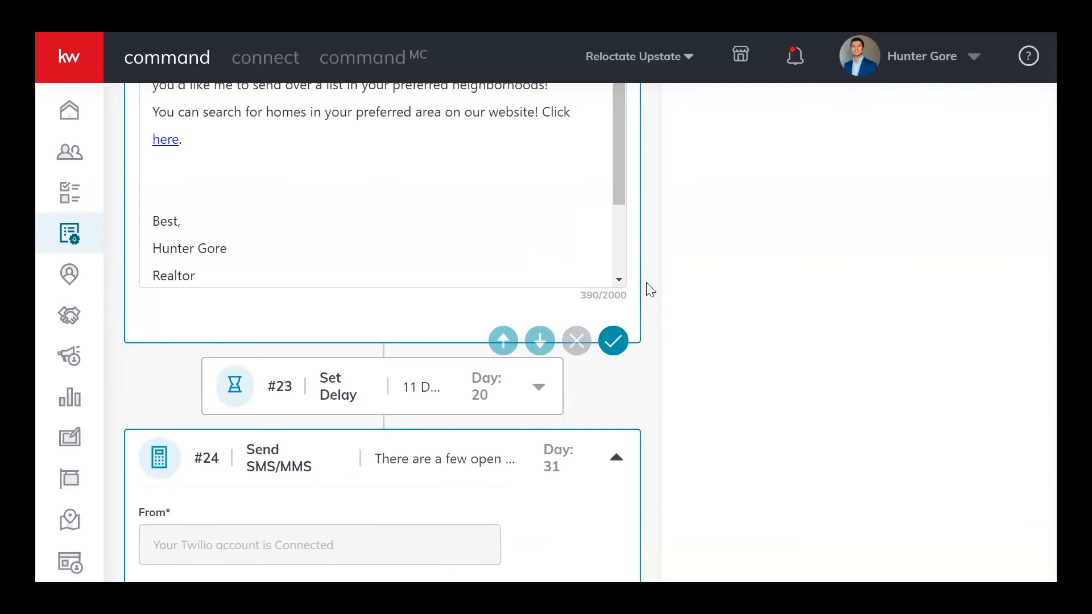
Look back at the action #20 text message and the action #21 delay leading into the open houses email.
scroll(647, 281, "up", 15)
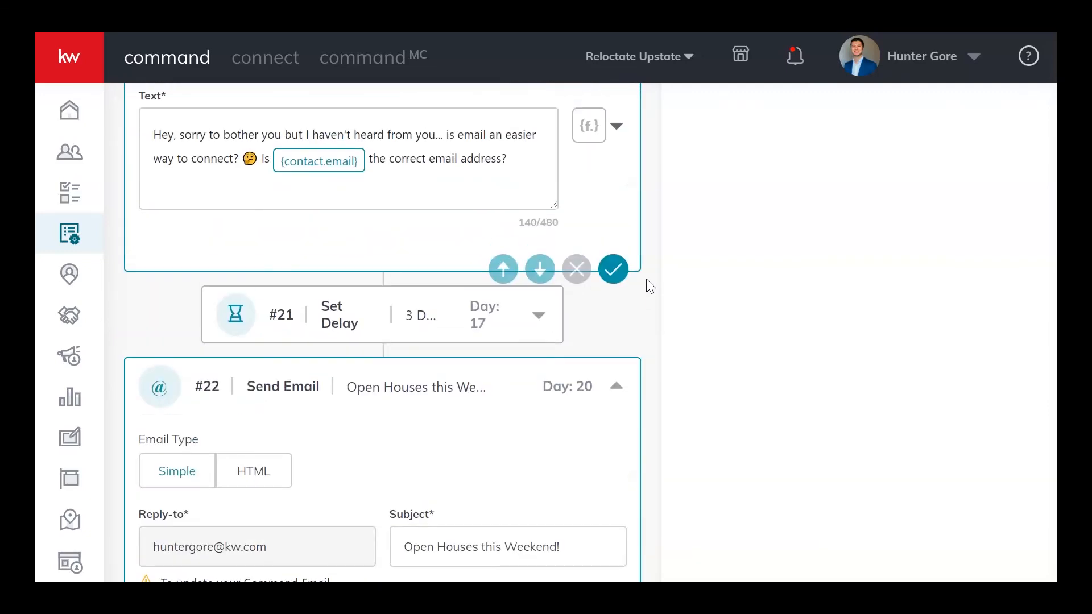
scroll(650, 286, "up", 3)
scroll(647, 281, "down", 2)
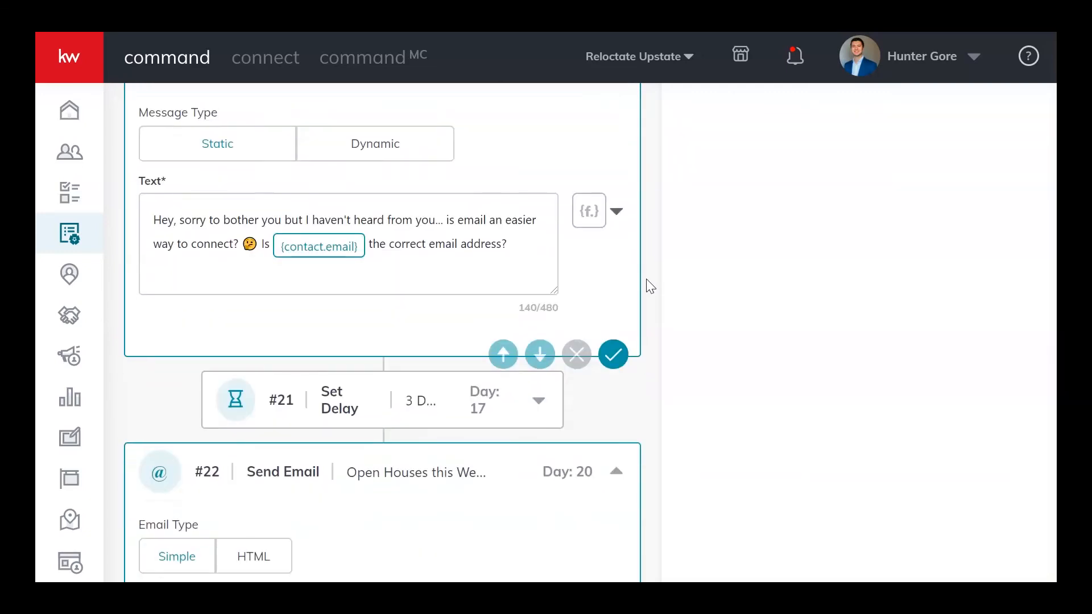
scroll(650, 286, "down", 2)
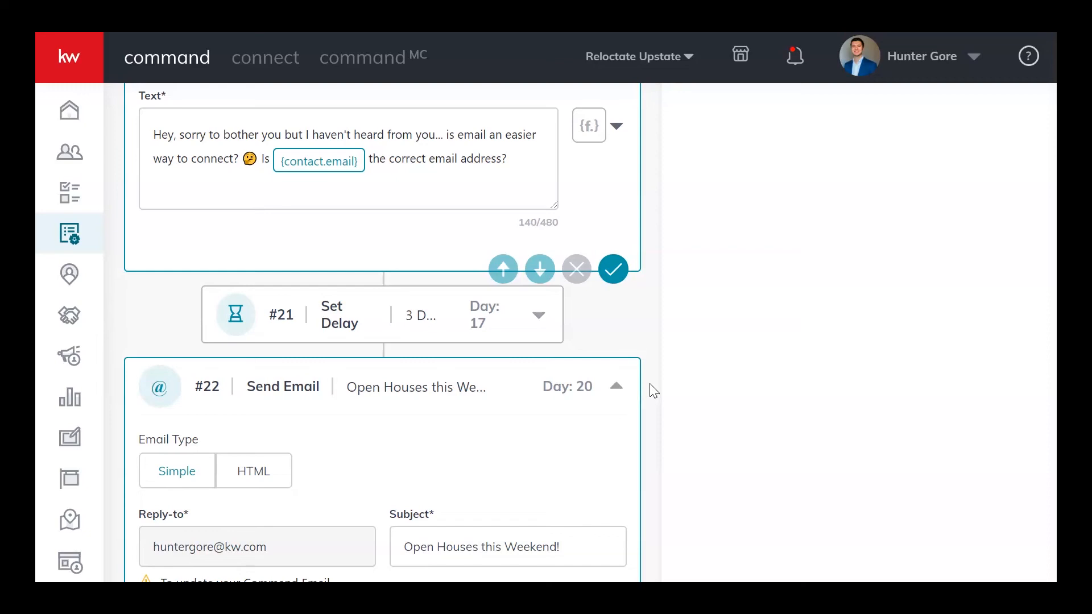
Recheck the action #23 delay and read the action #24 text message asking whether the contact got the email with the listings.
scroll(652, 387, "down", 10)
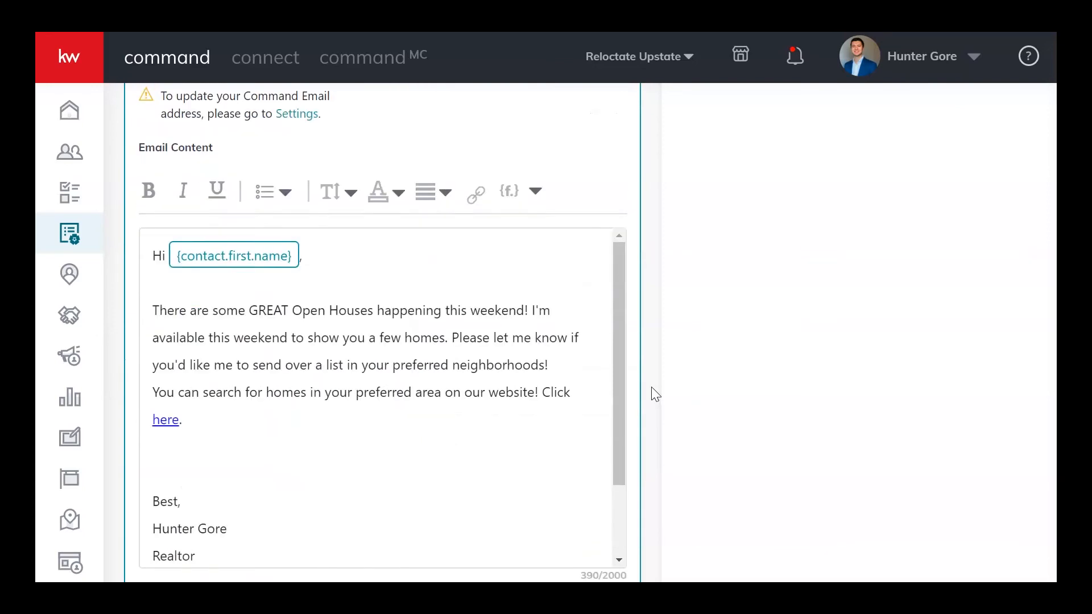
scroll(650, 388, "down", 9)
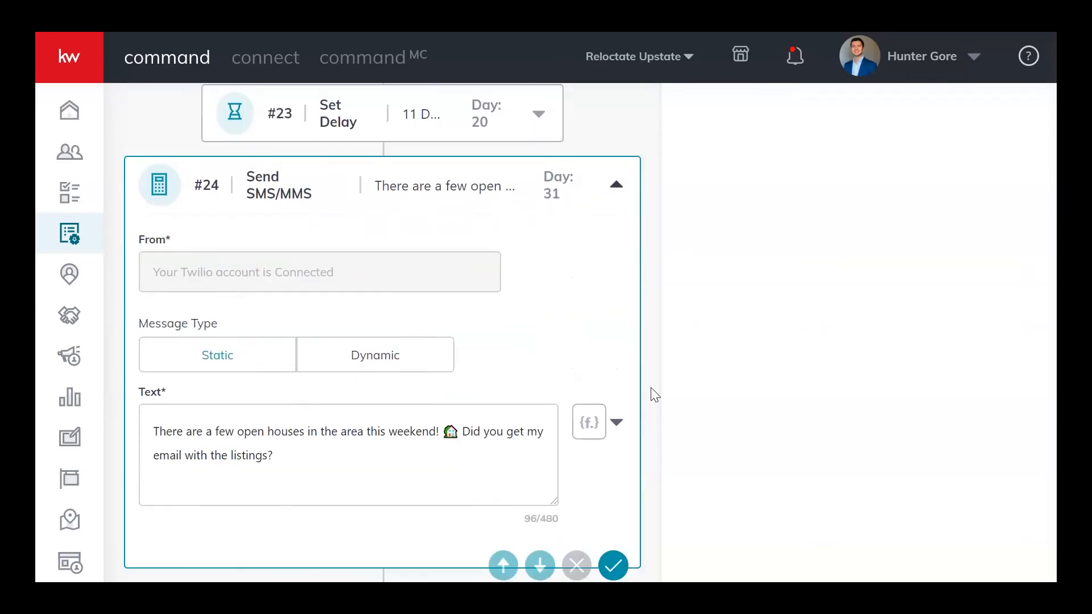
scroll(571, 251, "up", 5)
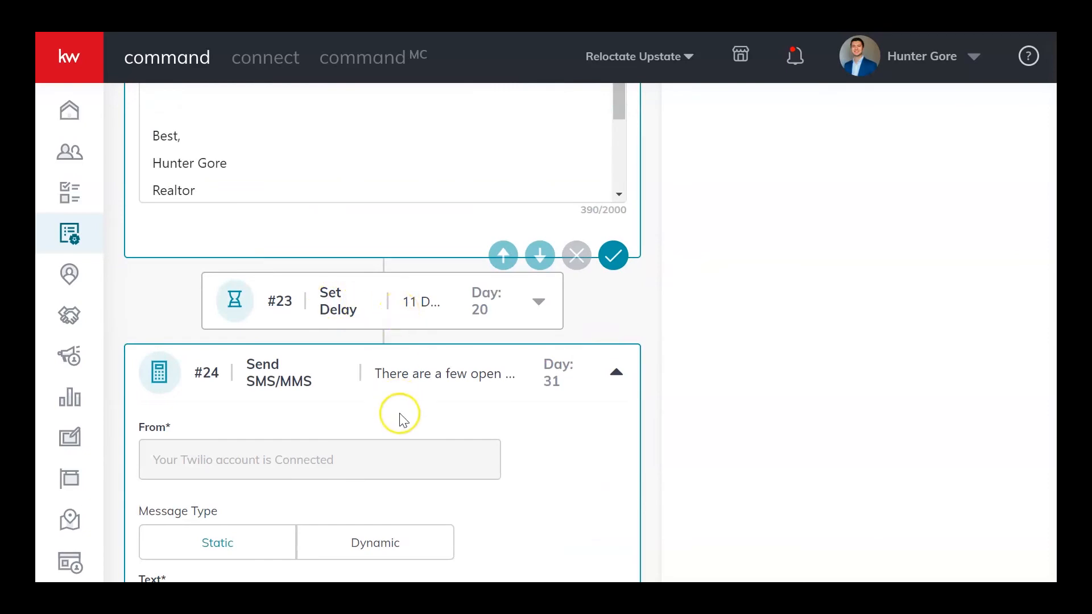
scroll(398, 397, "down", 6)
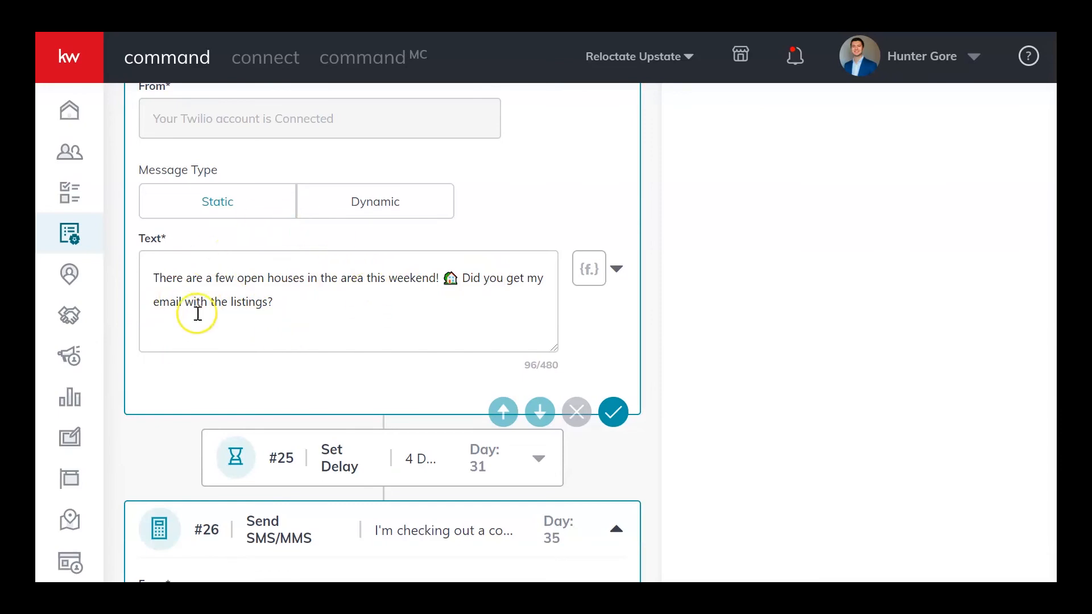
Check the delay in action #25 and read the action #26 text message inviting the contact to see homes this upcoming weekend.
scroll(130, 392, "down", 3)
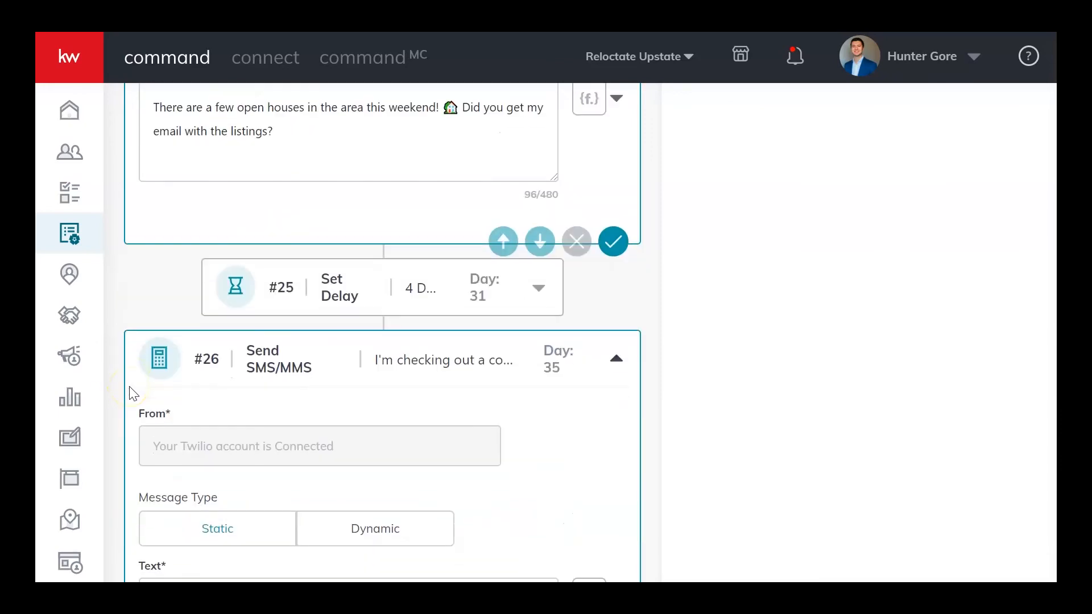
scroll(142, 288, "down", 4)
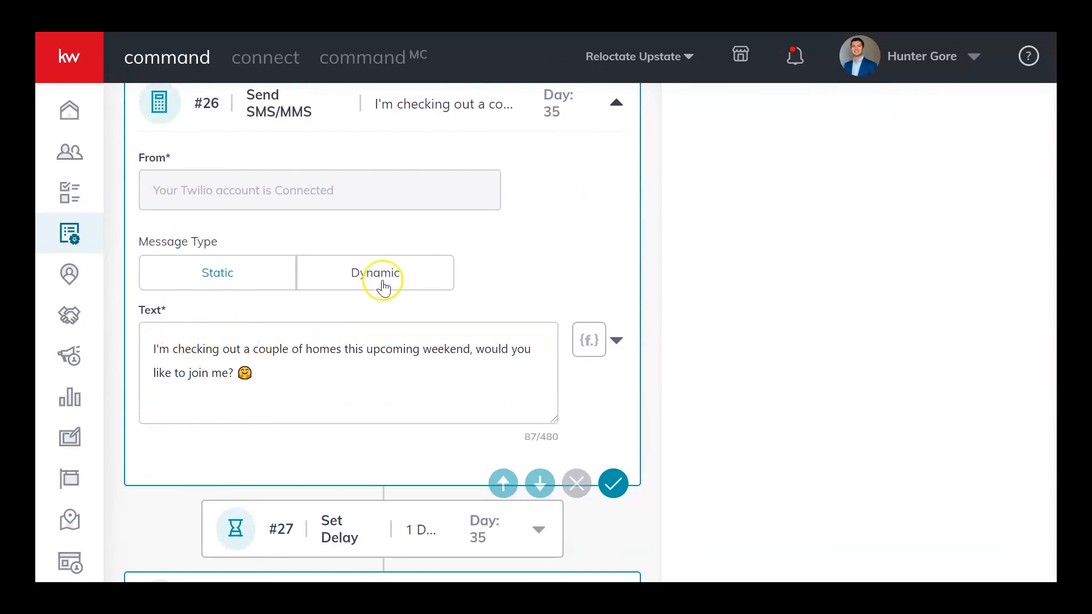
scroll(383, 283, "up", 2)
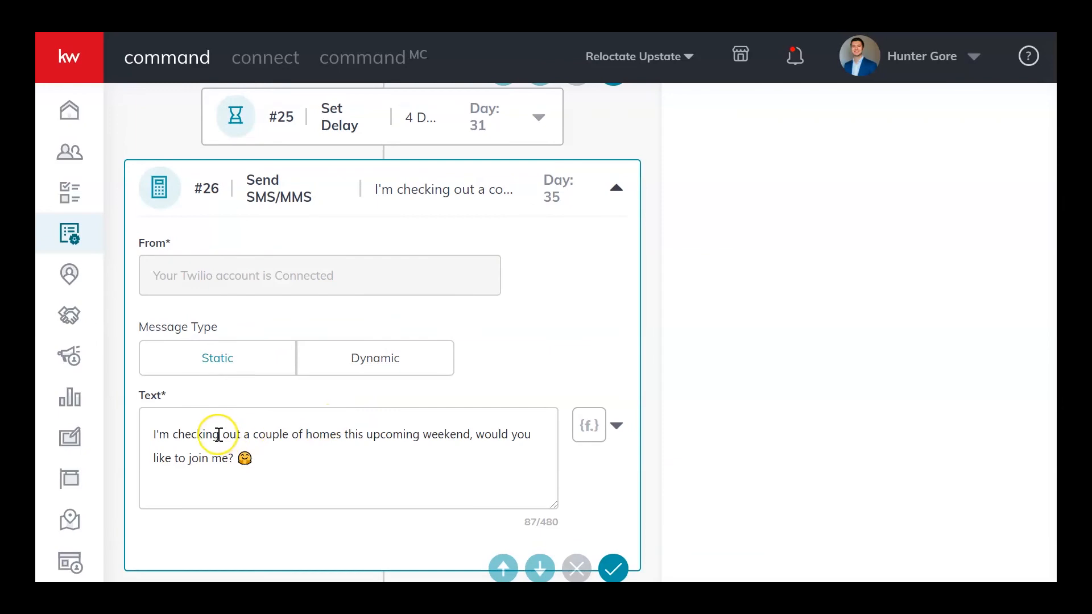
scroll(146, 438, "down", 2)
scroll(332, 366, "down", 3)
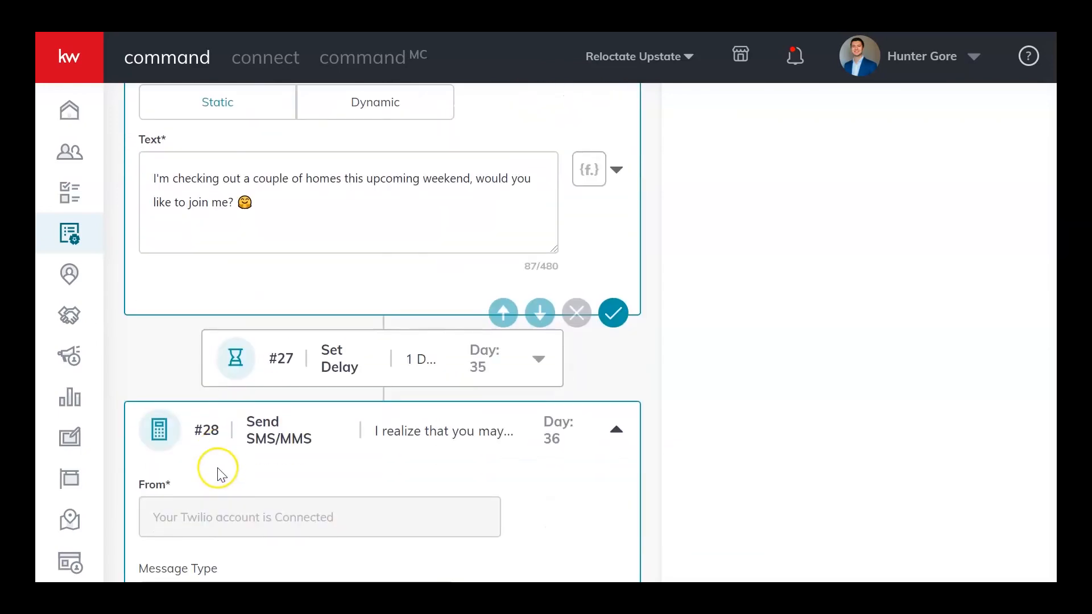
Check the delay in action #27 and read the action #28 text message about the Buyer's Guide through to its closing line.
scroll(415, 379, "down", 4)
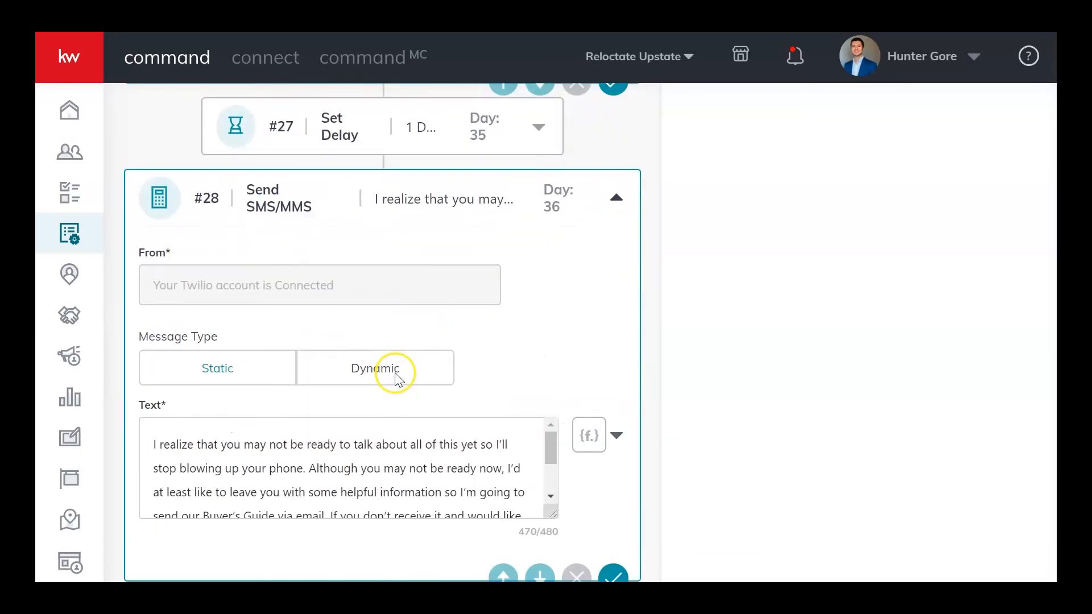
scroll(360, 445, "down", 3)
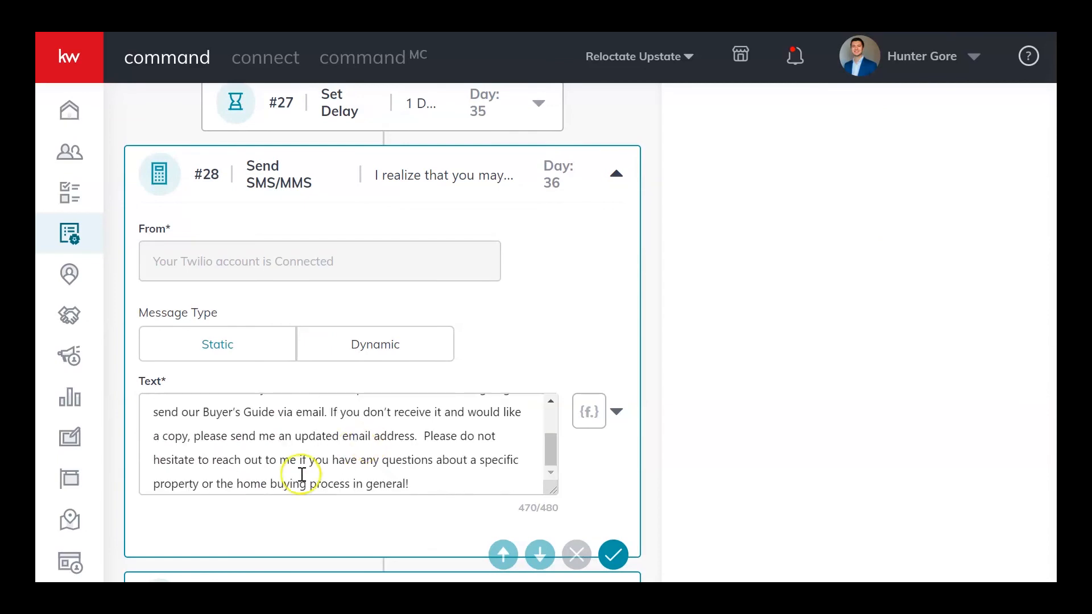
scroll(335, 458, "down", 10)
scroll(307, 449, "up", 10)
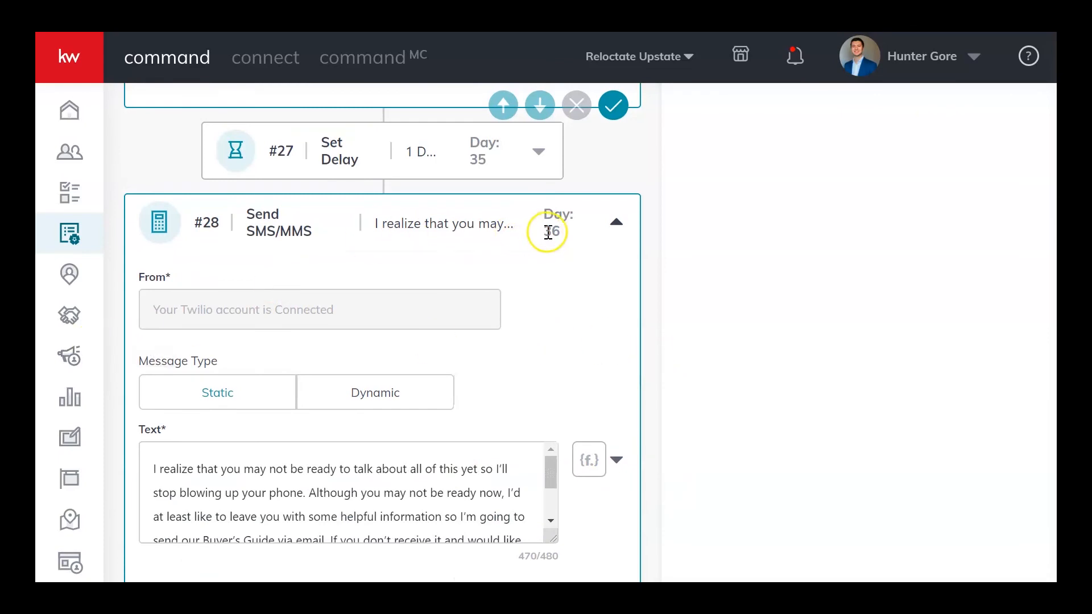
scroll(547, 232, "down", 3)
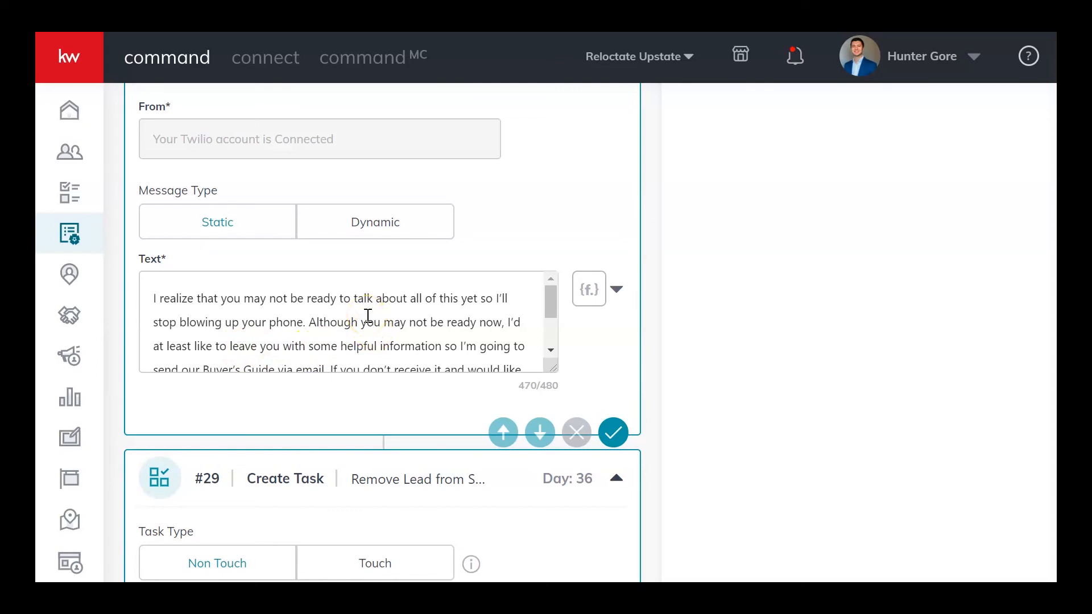
scroll(368, 316, "down", 3)
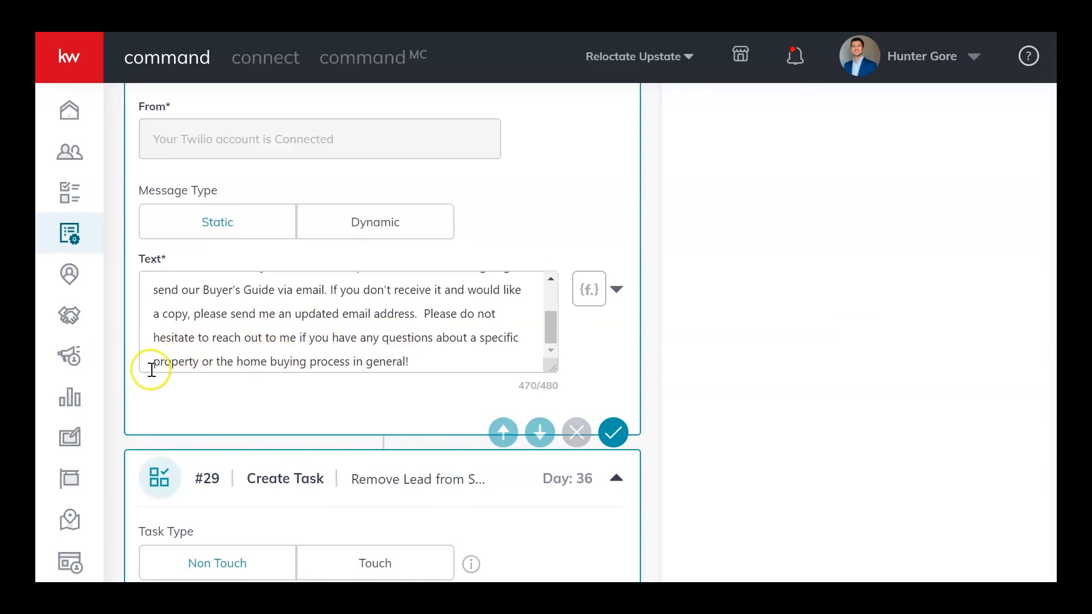
scroll(152, 370, "down", 3)
scroll(152, 375, "up", 2)
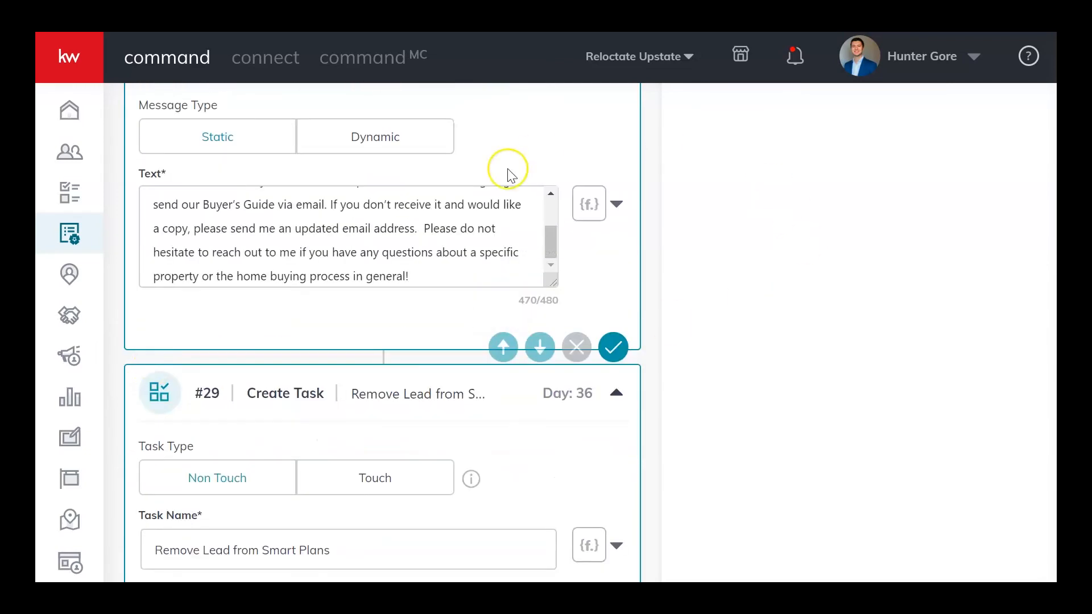
scroll(513, 262, "up", 2)
Review the "Remove Lead from Smart Plans" task in action #29, including its type, description and due date, alongside the preceding text message.
scroll(146, 317, "down", 4)
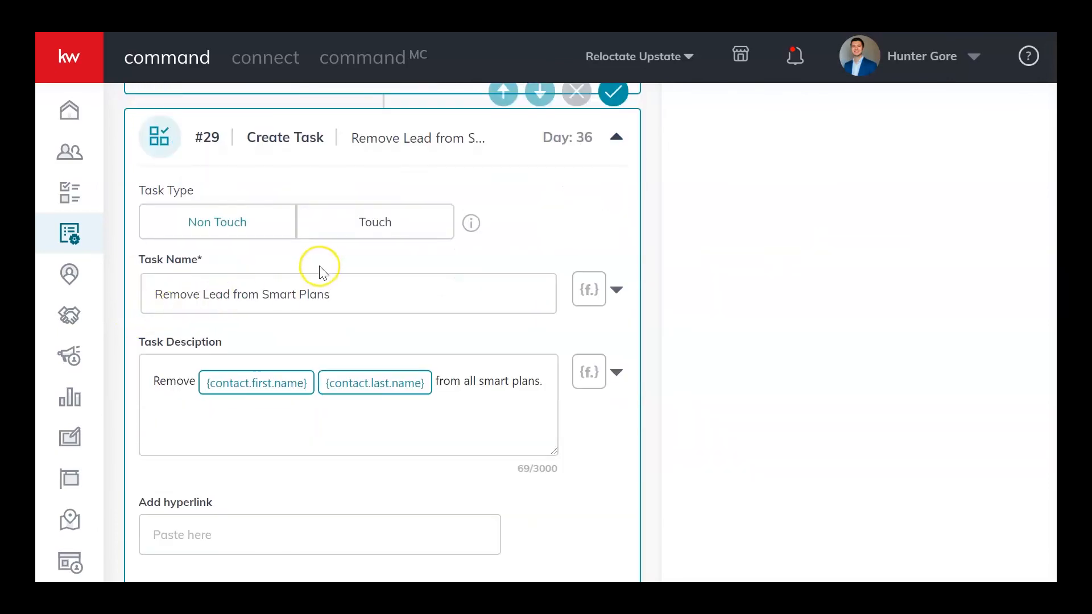
scroll(174, 319, "down", 3)
scroll(170, 325, "up", 4)
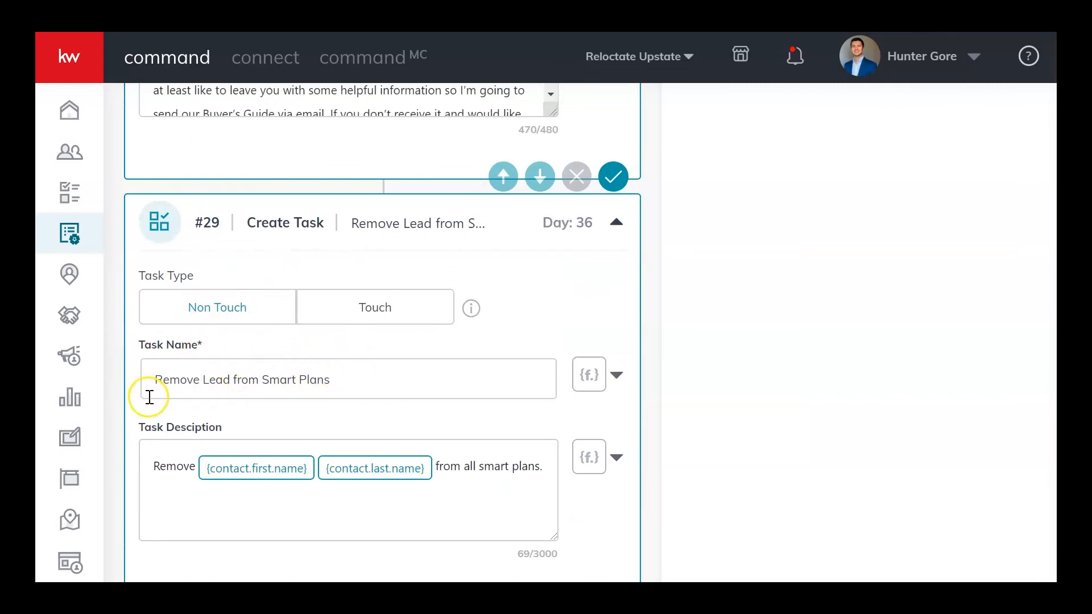
scroll(459, 294, "down", 1)
scroll(460, 294, "down", 2)
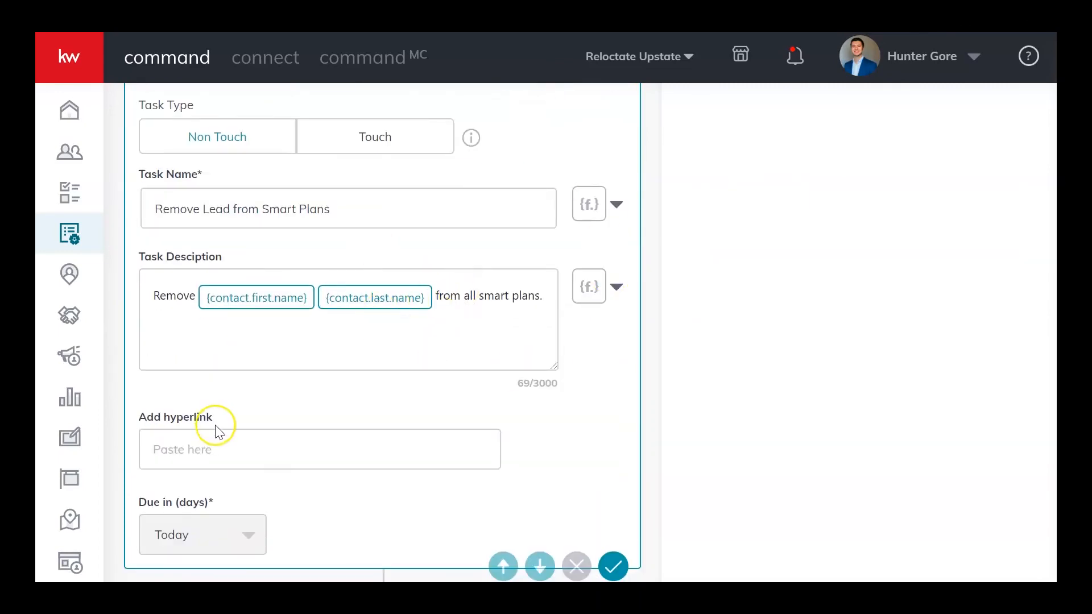
scroll(449, 400, "up", 3)
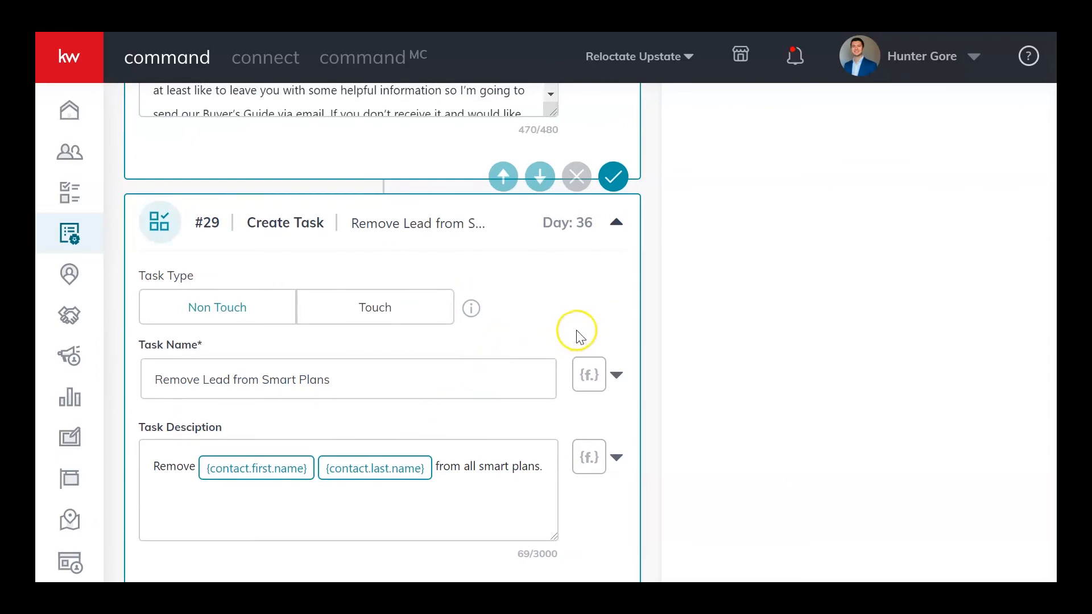
scroll(609, 325, "down", 4)
scroll(464, 324, "up", 3)
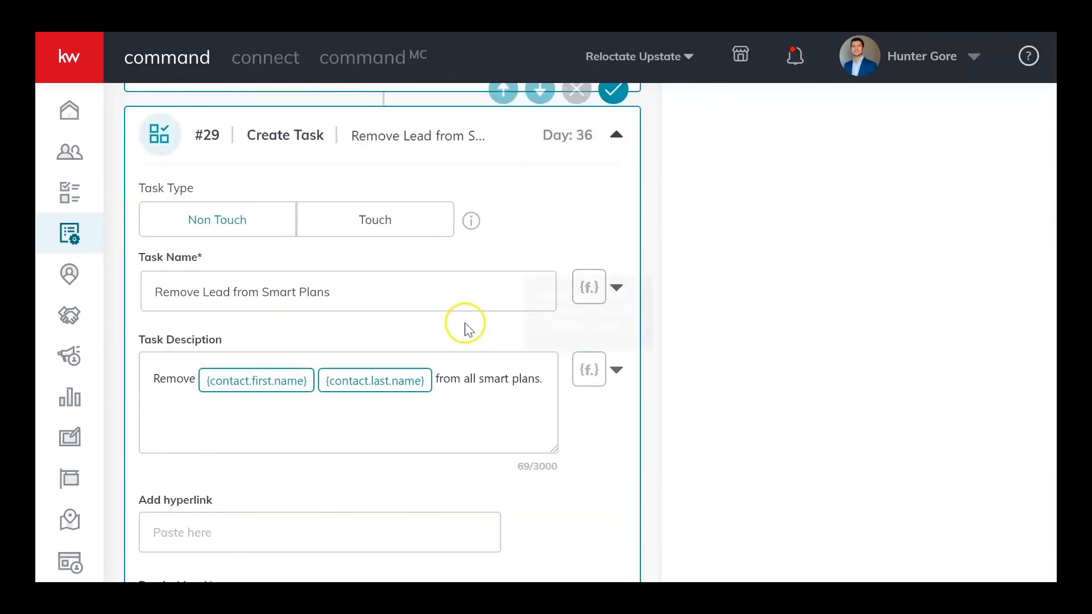
scroll(484, 286, "up", 4)
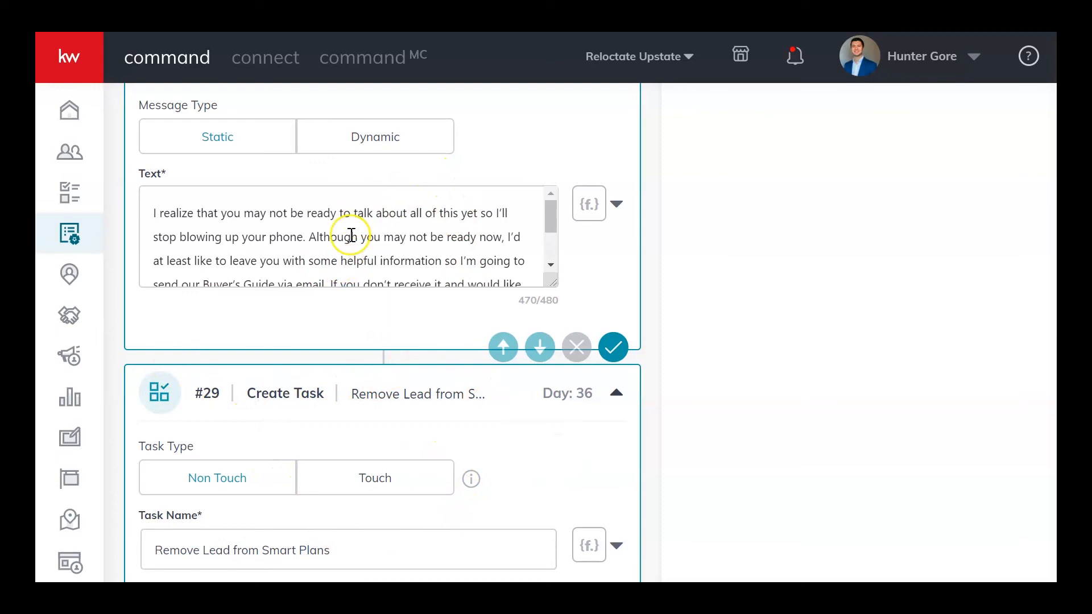
Reread the action #28 text message in full, from its opening about not being ready to talk to the closing offer of help.
scroll(370, 253, "down", 3)
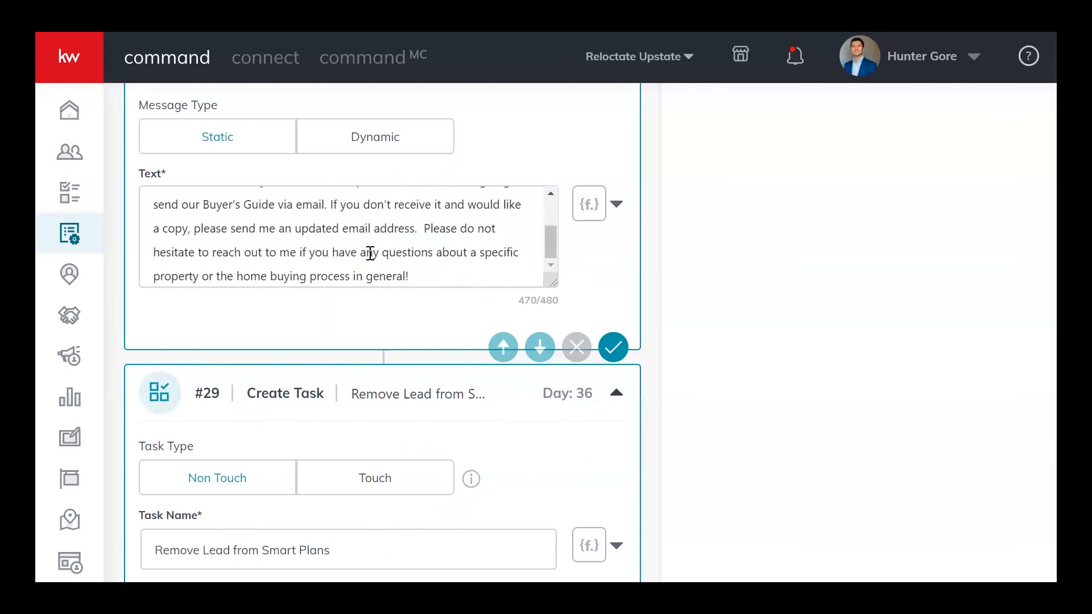
left_click(378, 247)
scroll(379, 249, "up", 5)
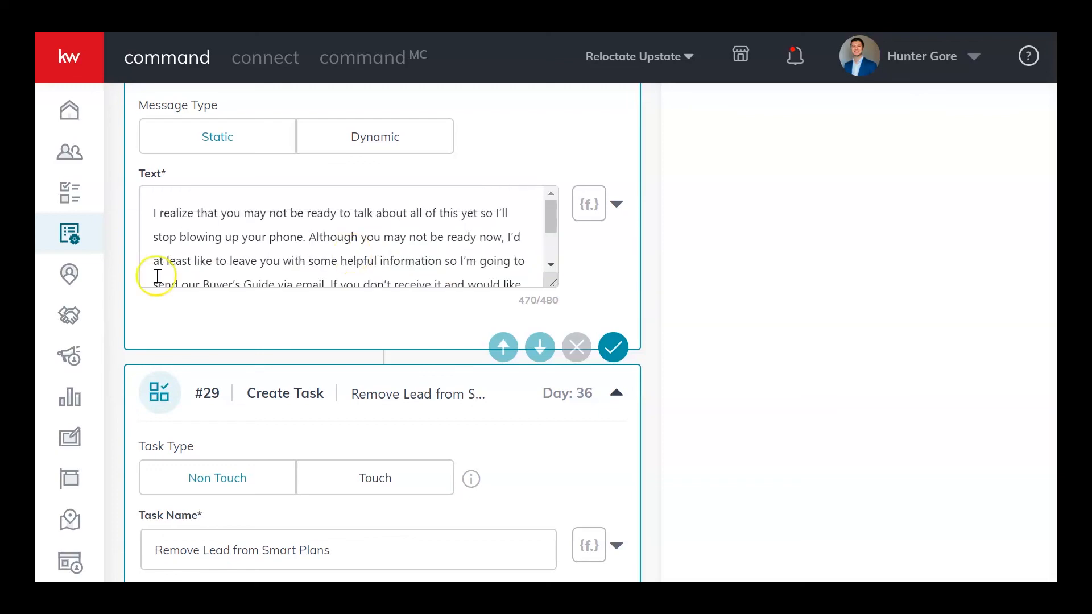
scroll(312, 236, "up", 2)
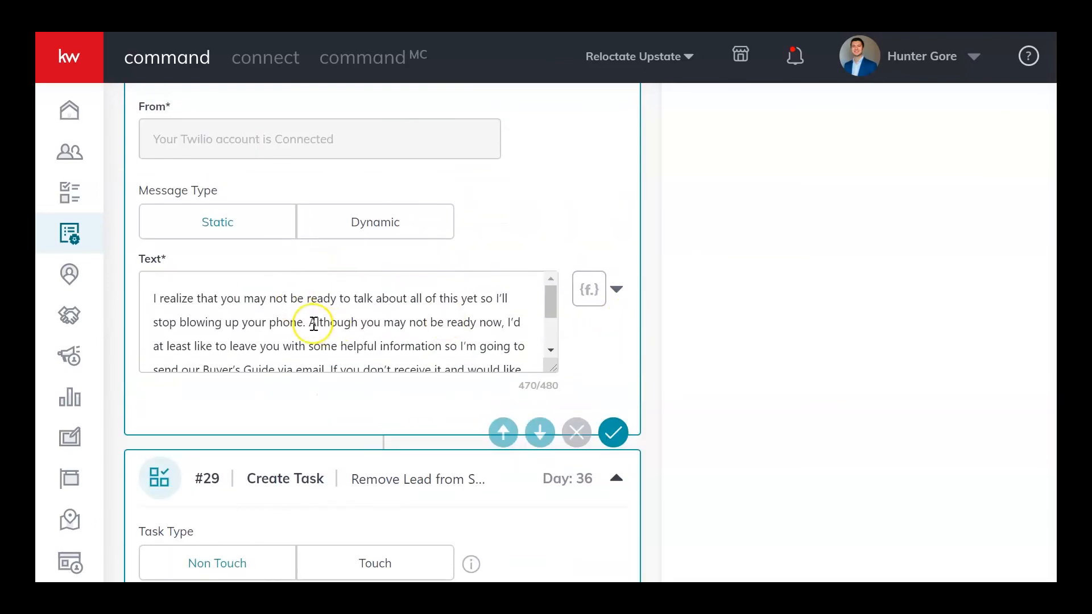
scroll(167, 307, "down", 3)
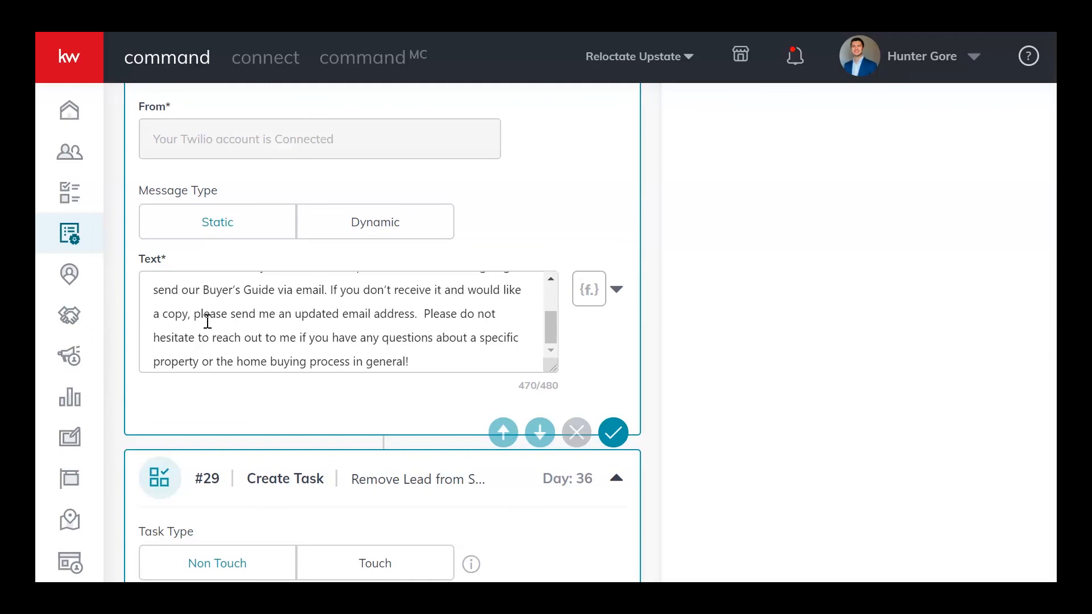
left_click(169, 329)
scroll(169, 327, "up", 2)
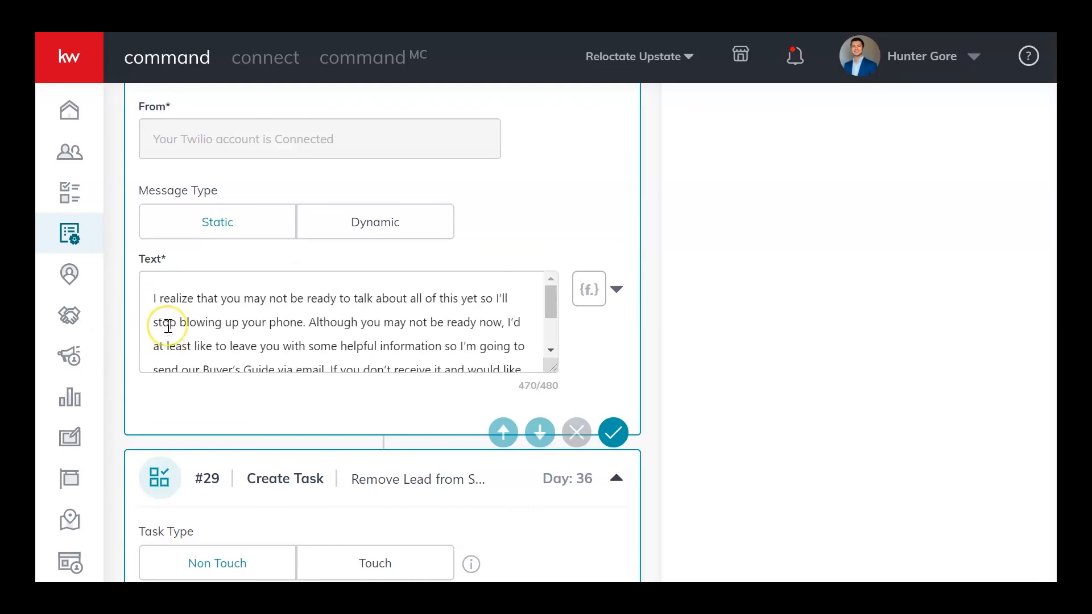
scroll(168, 326, "down", 3)
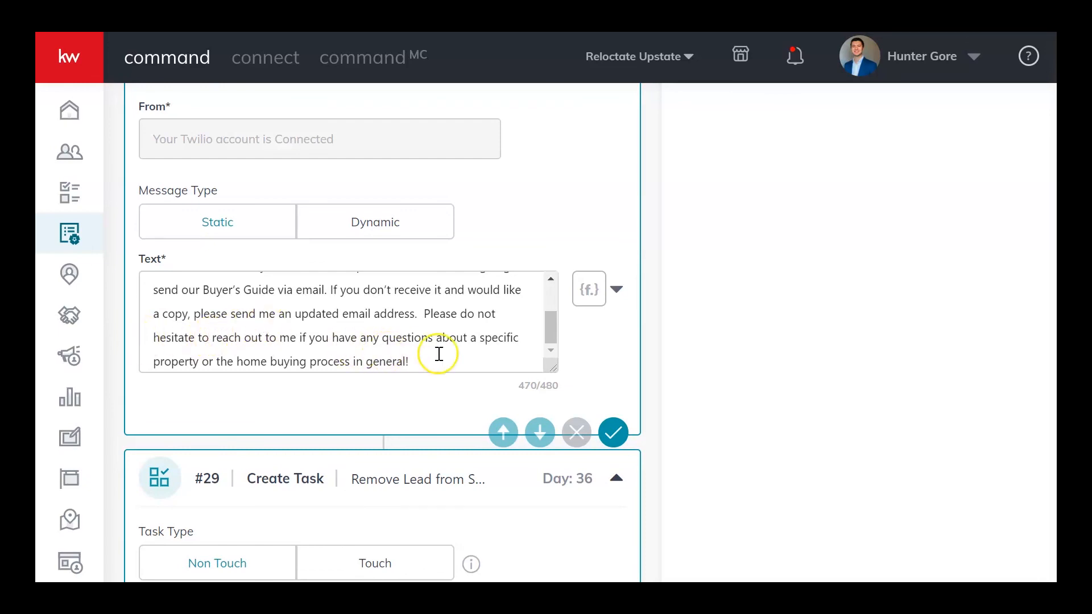
Review how the action #28 Buyer's Guide text leads into the action #29 task, down to the task's description and due date.
scroll(171, 406, "down", 3)
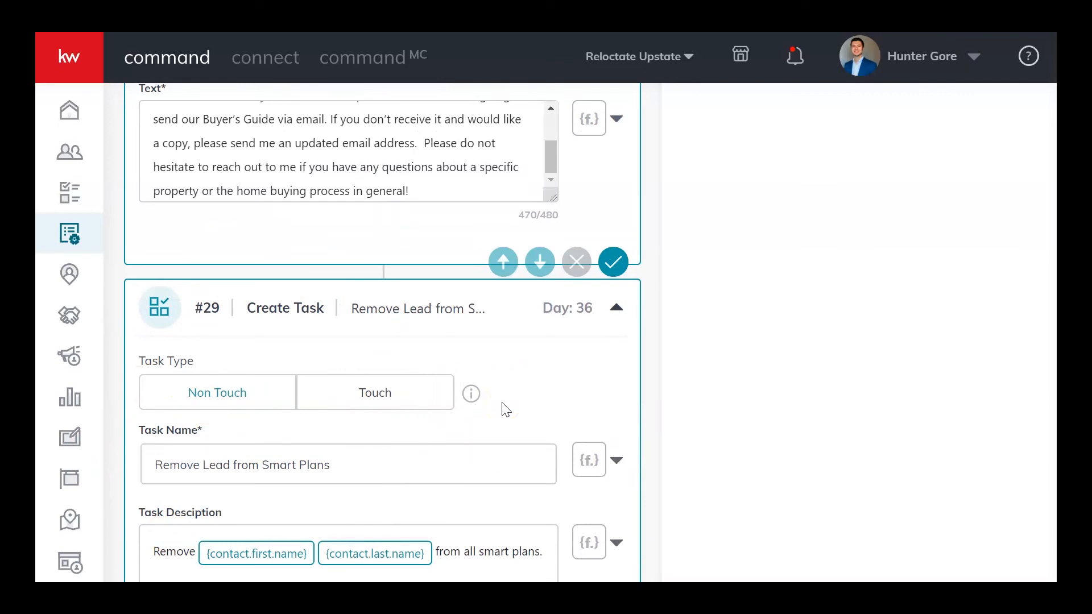
scroll(517, 401, "up", 3)
scroll(517, 400, "down", 4)
scroll(517, 400, "up", 1)
scroll(482, 360, "up", 3)
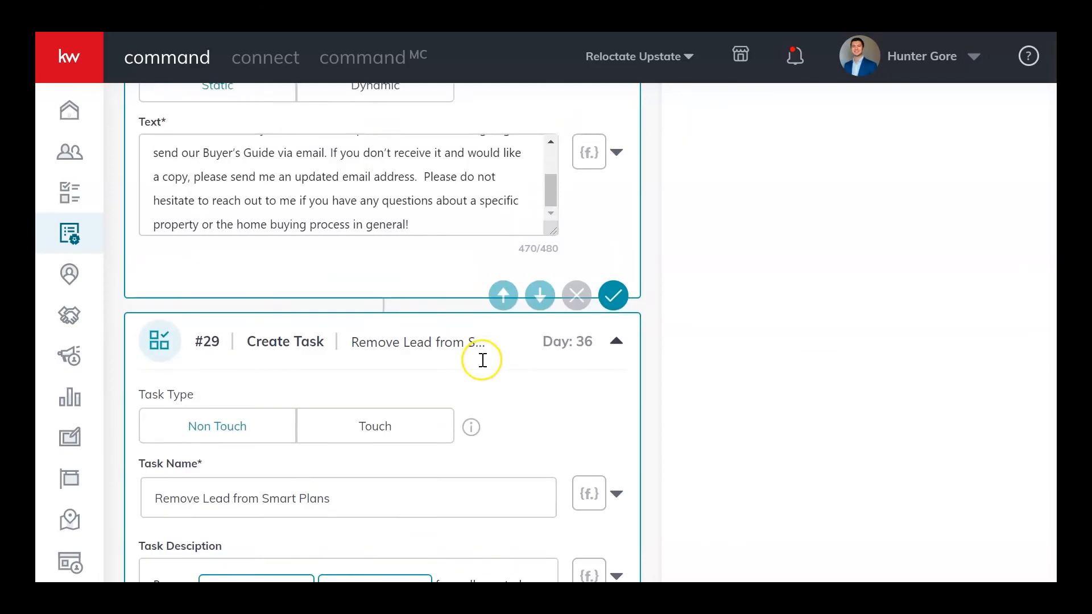
scroll(451, 342, "up", 2)
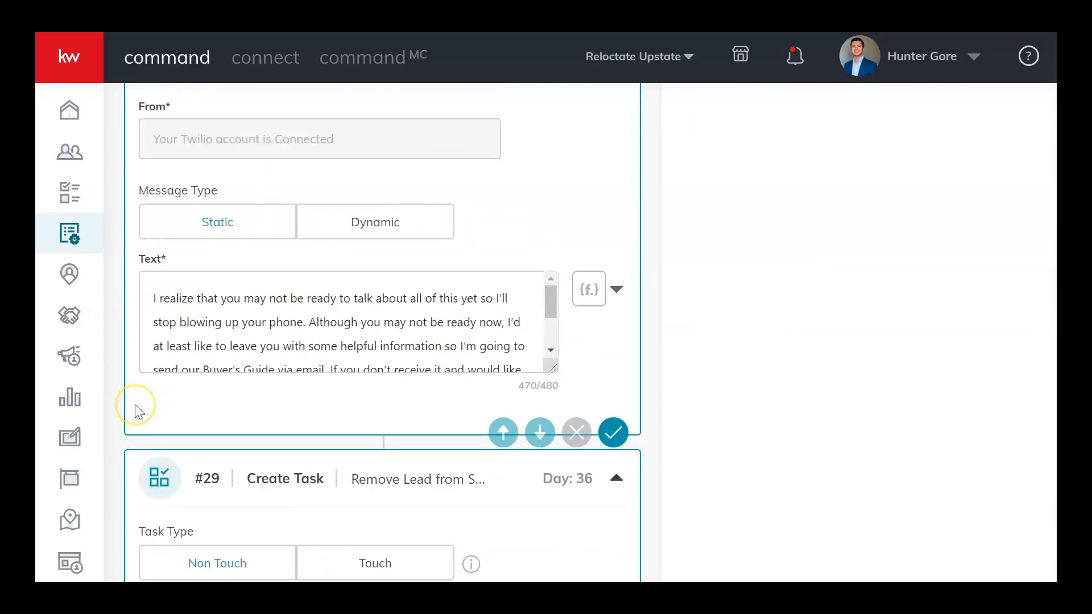
scroll(137, 411, "down", 8)
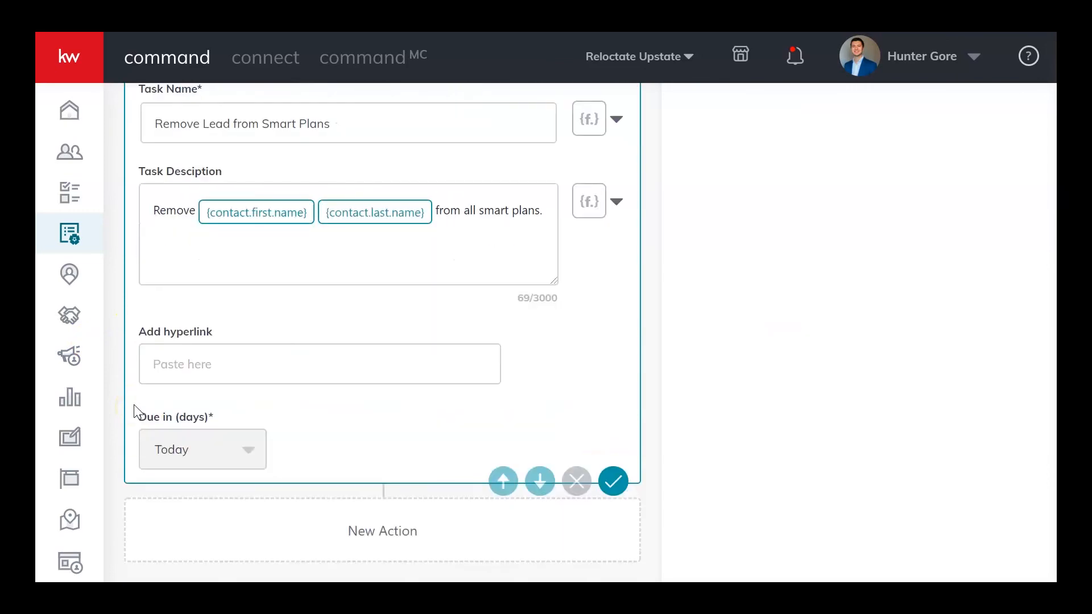
Look back over the whole SmartPlan from the final task to the trigger event and the first text message.
scroll(134, 404, "up", 7)
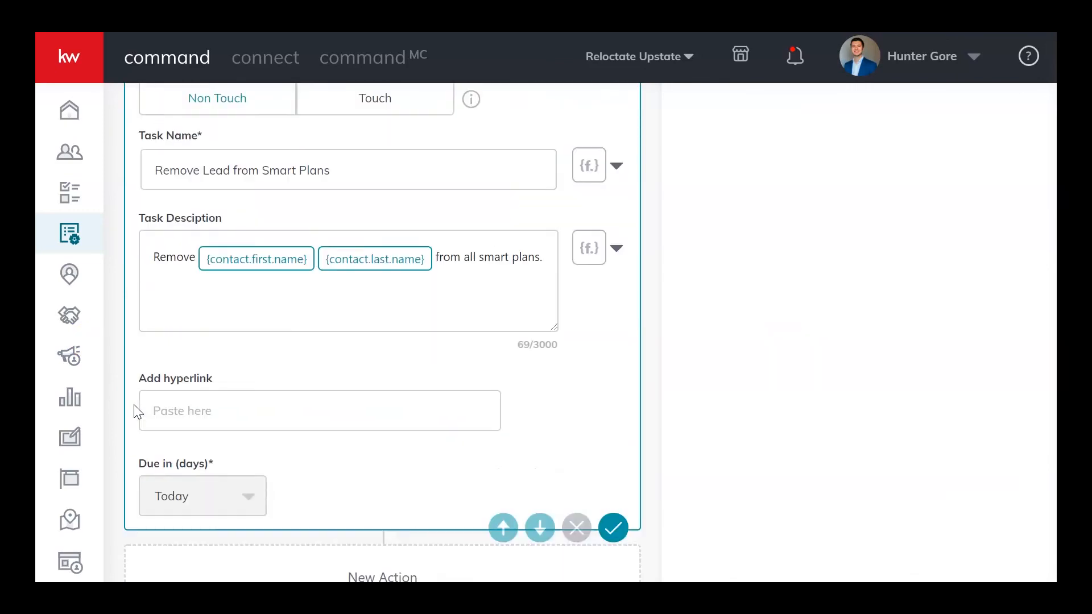
scroll(136, 407, "up", 18)
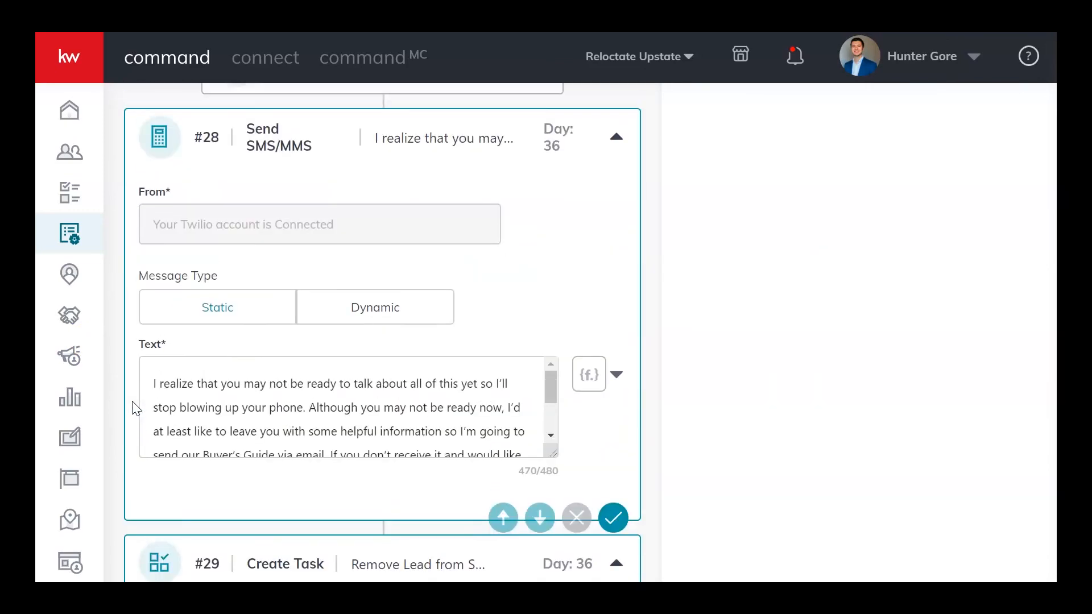
scroll(134, 407, "up", 18)
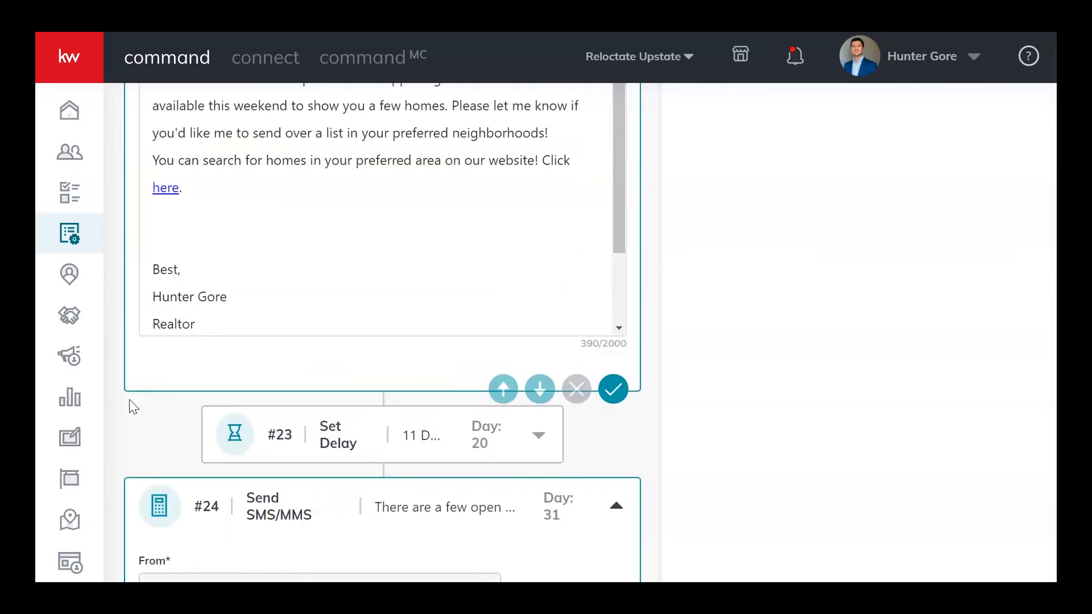
scroll(134, 406, "up", 9)
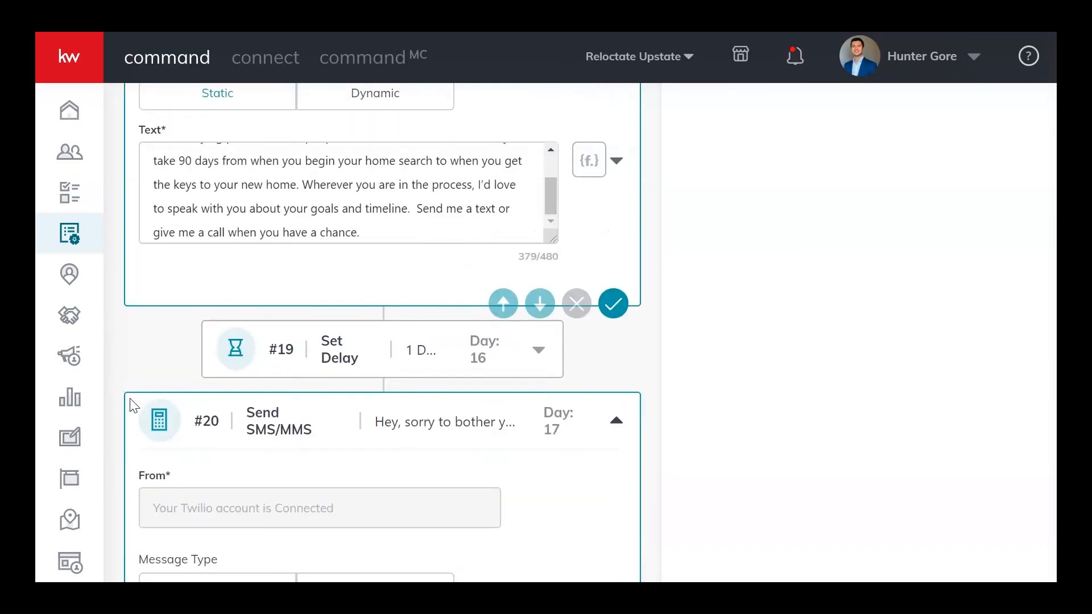
scroll(134, 405, "up", 20)
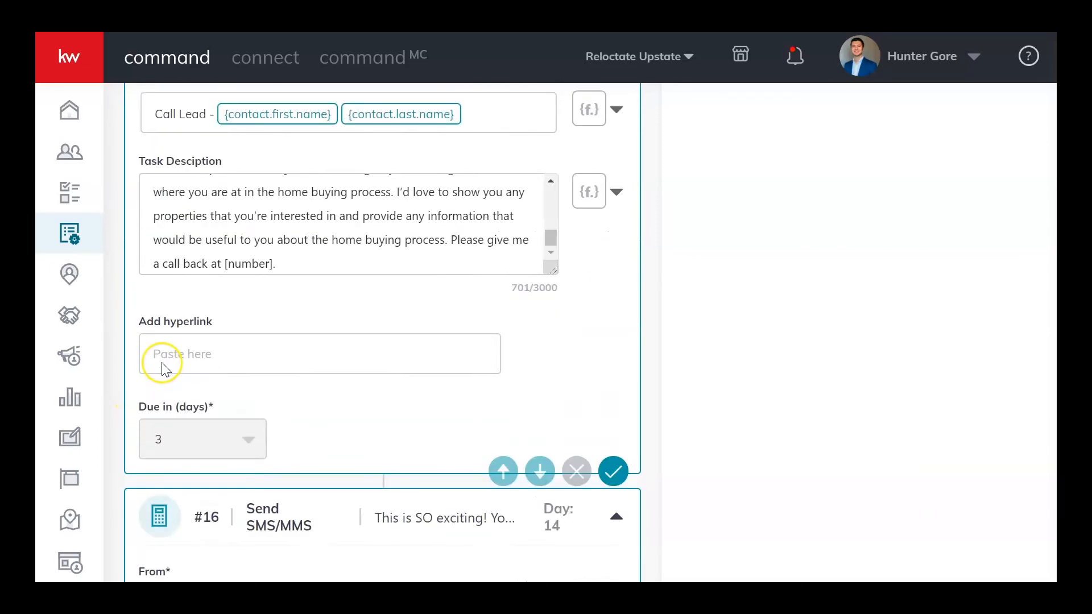
scroll(184, 370, "up", 10)
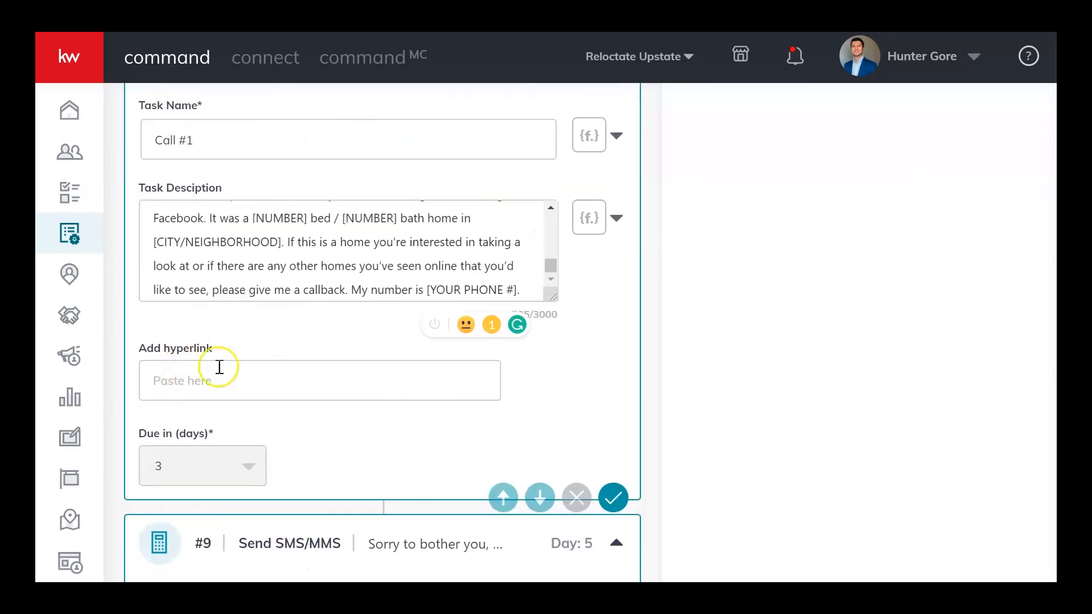
scroll(353, 356, "up", 5)
scroll(360, 352, "up", 15)
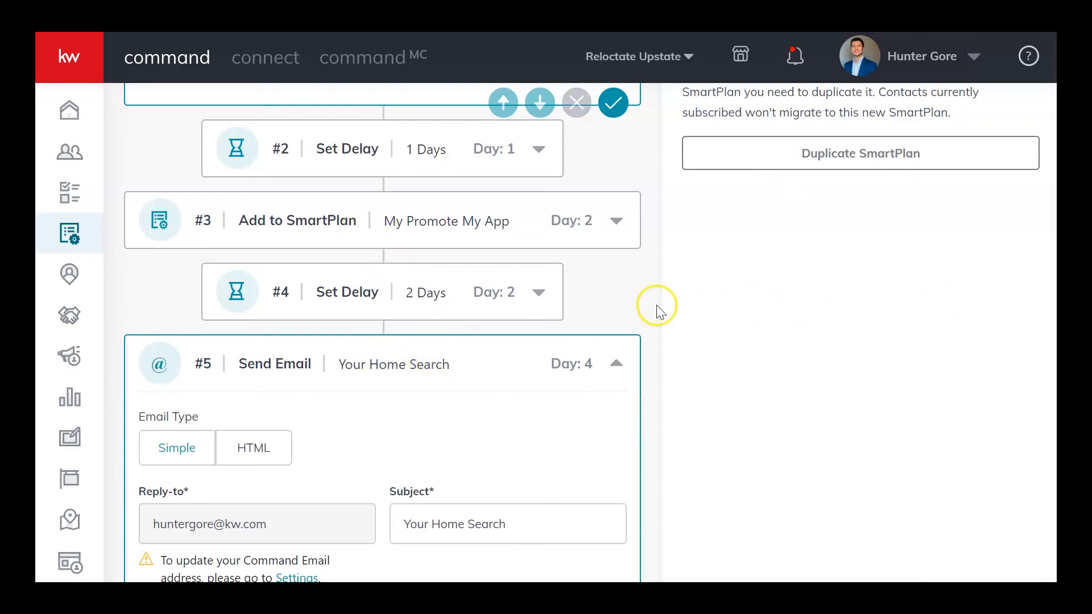
scroll(657, 310, "up", 5)
scroll(574, 335, "up", 3)
scroll(575, 335, "up", 1)
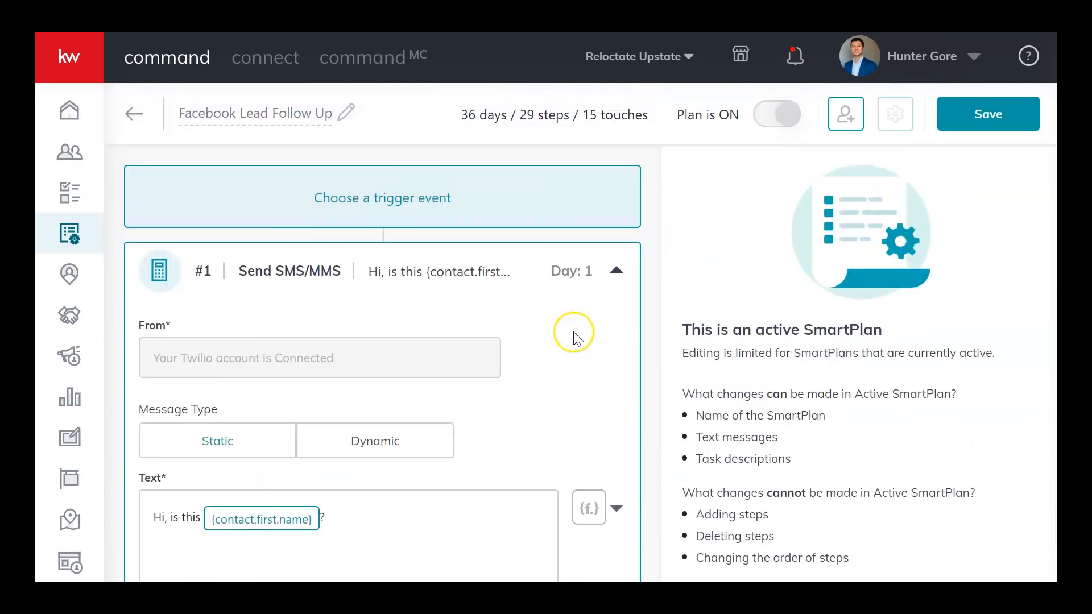